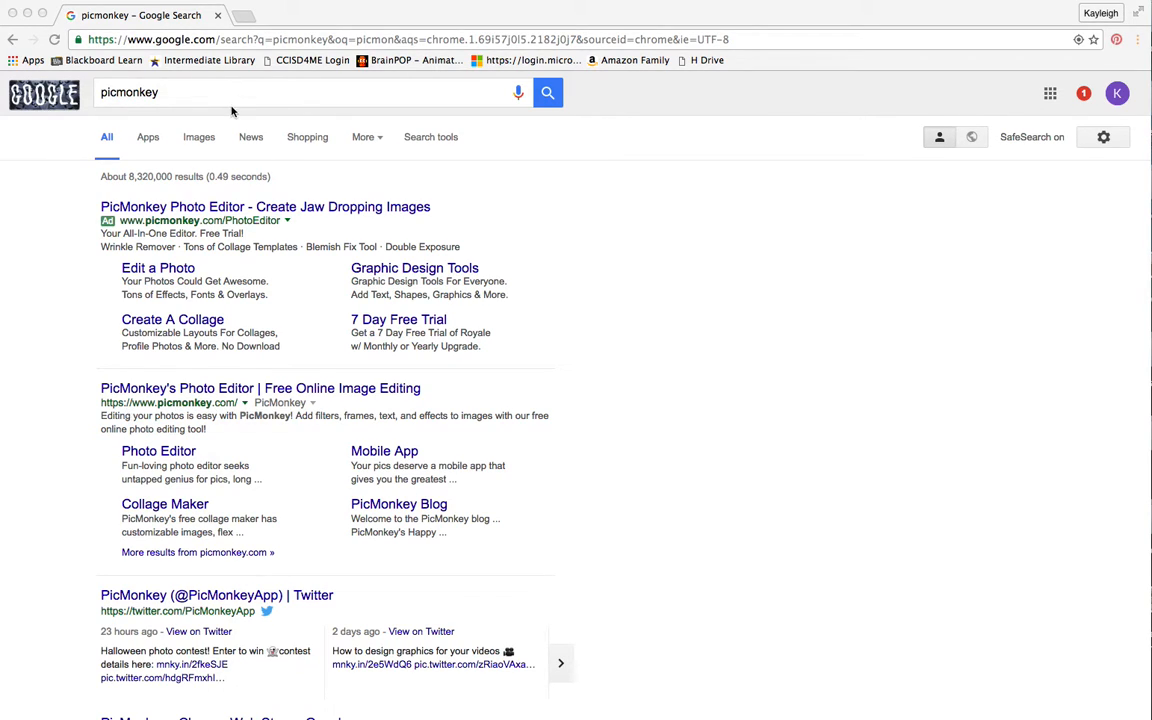
{"action": "left_click", "coordinate": [263, 40]}
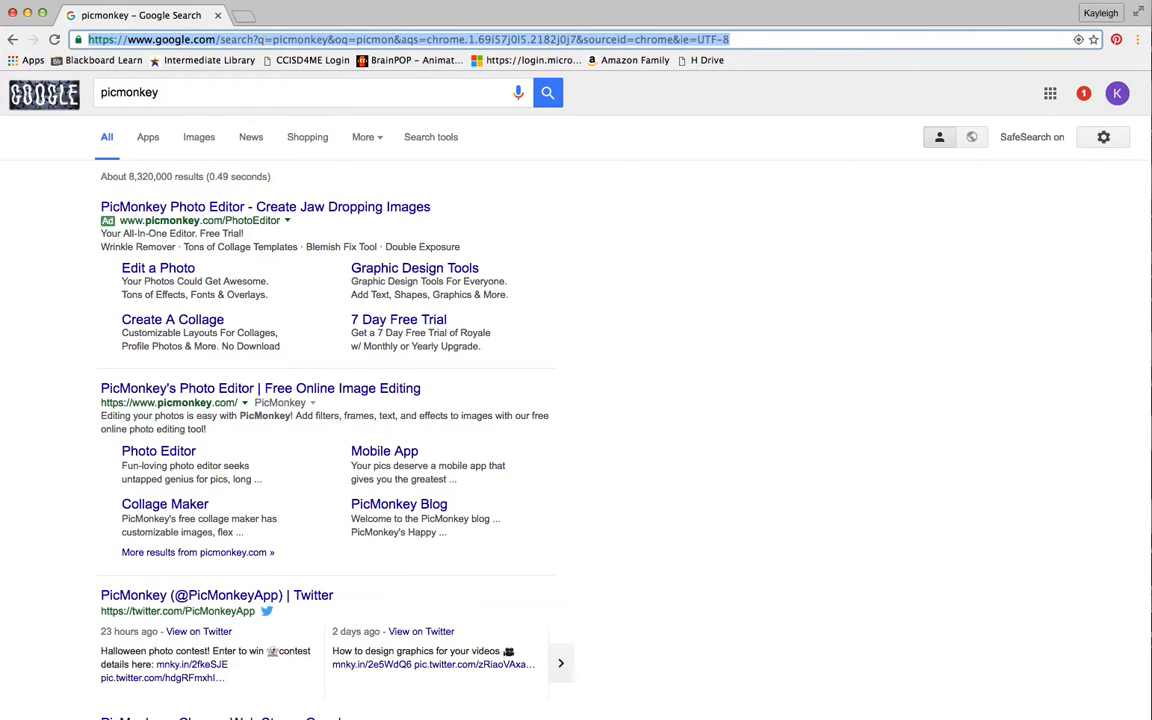
{"action": "type", "text": "www.picmo"}
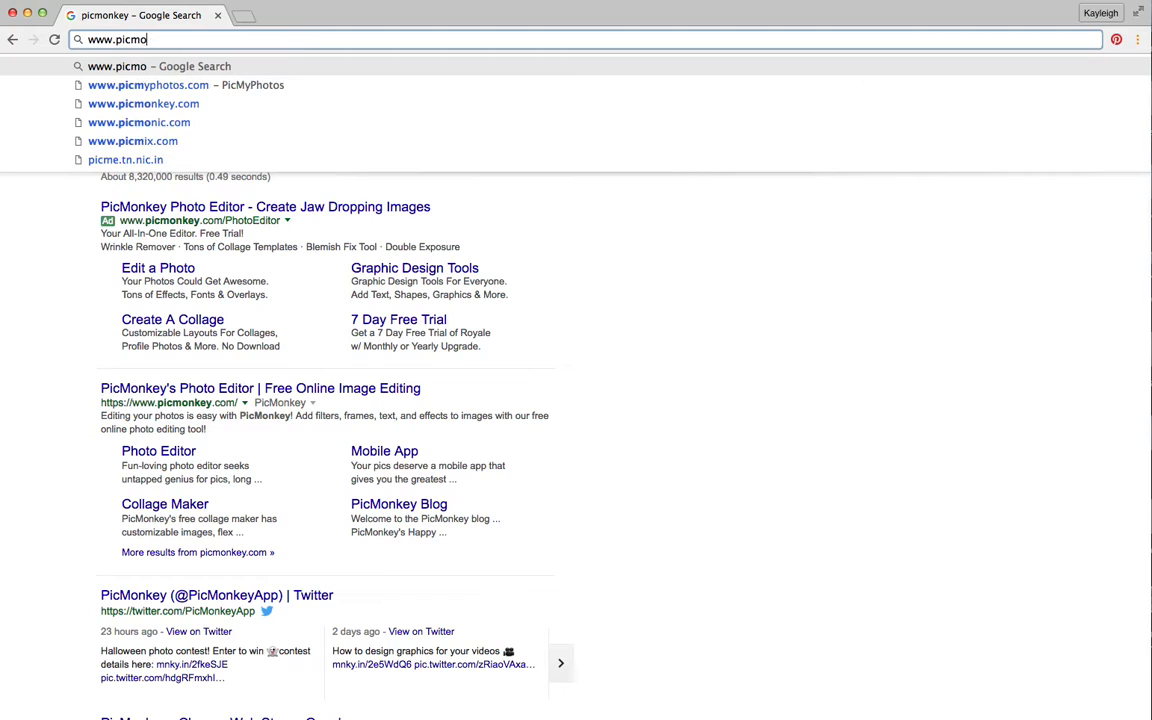
{"action": "type", "text": "nkey"}
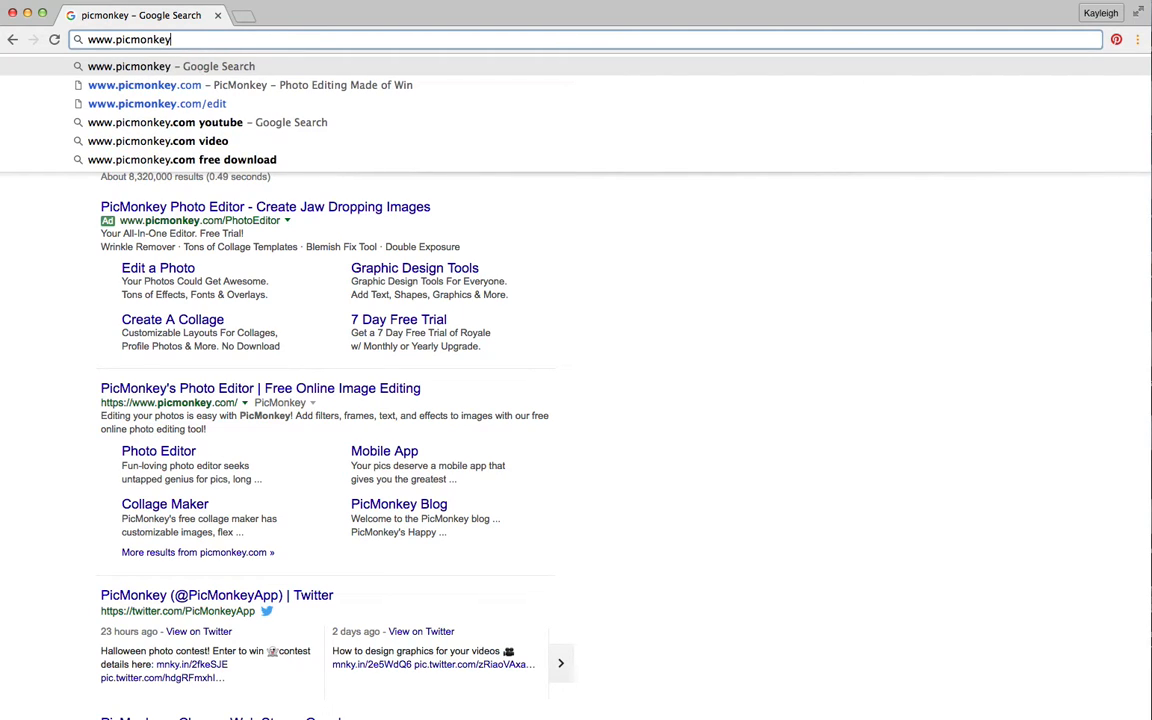
{"action": "type", "text": ".com"}
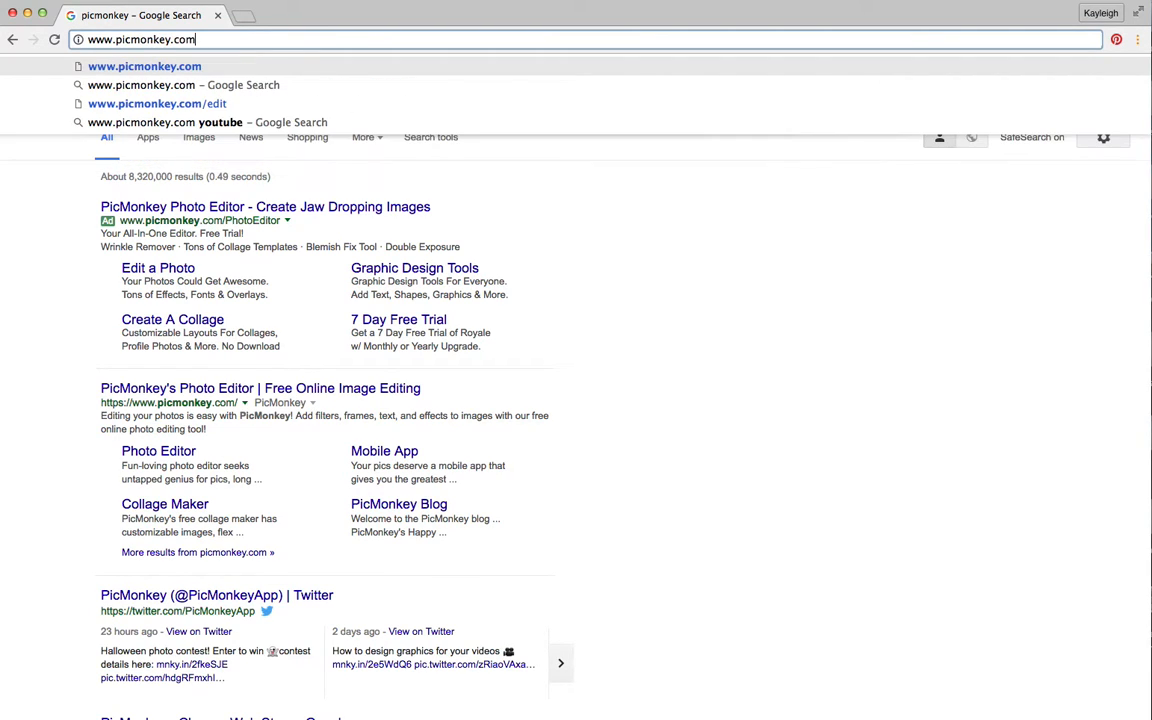
{"action": "key", "text": "Return"}
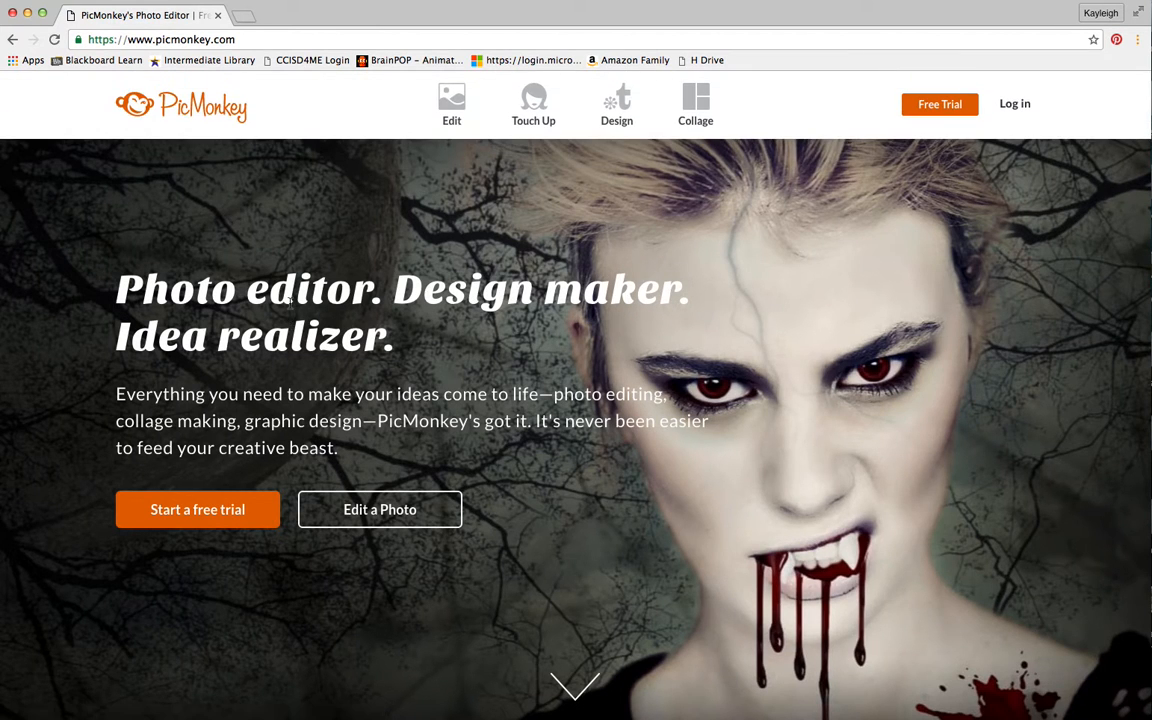
Open the portrait photo 5bdde46aedb344419fb87e89a51d0be7.jpg from the computer for editing and dismiss the templates announcement and layers tip.
{"action": "mouse_move", "coordinate": [428, 99]}
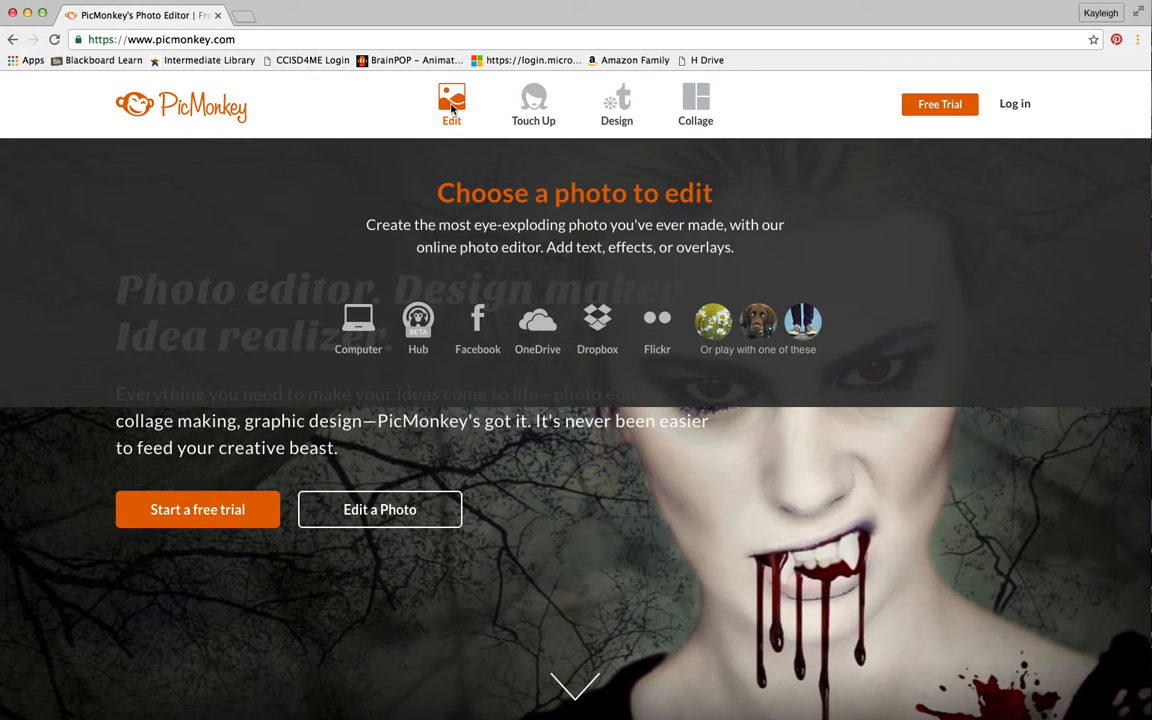
{"action": "left_click", "coordinate": [340, 320]}
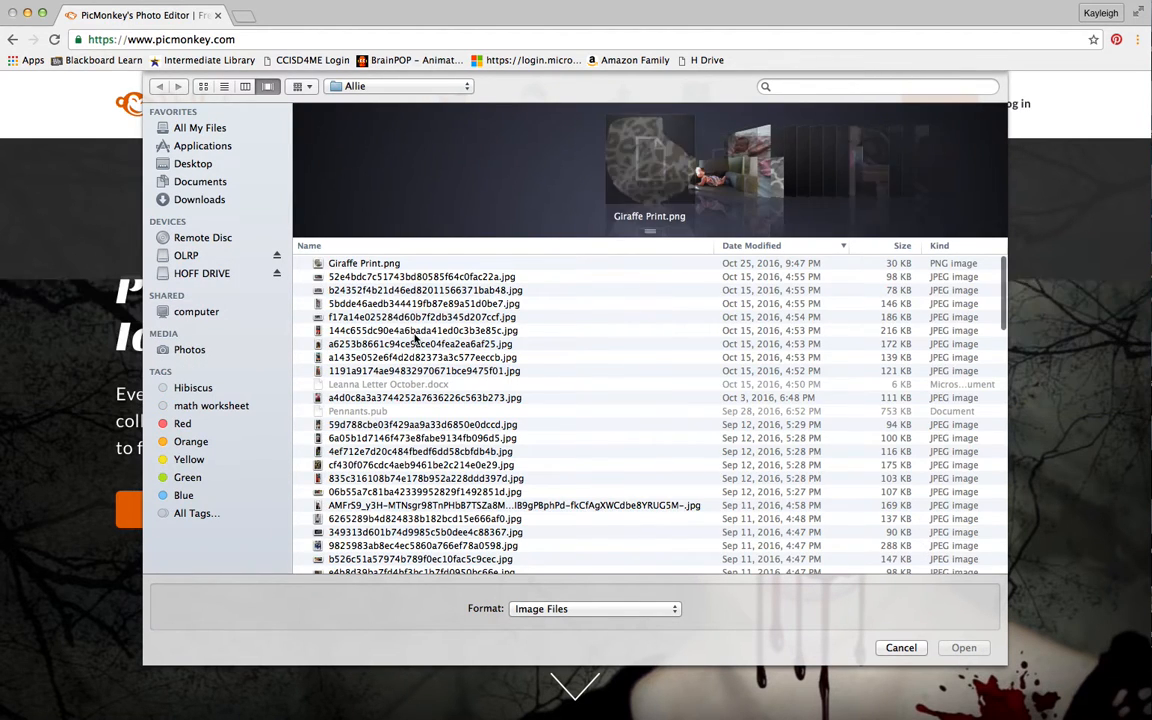
{"action": "scroll", "coordinate": [640, 193], "scroll_direction": "right", "scroll_amount": 3}
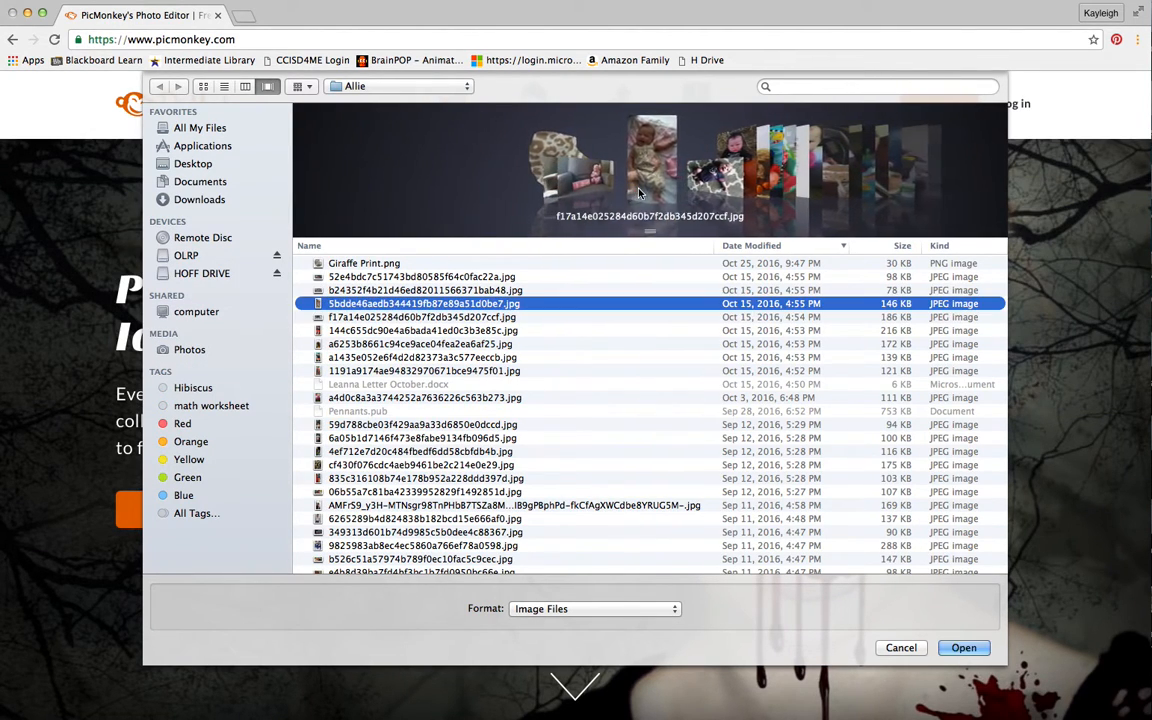
{"action": "scroll", "coordinate": [640, 193], "scroll_direction": "right", "scroll_amount": 2}
{"action": "scroll", "coordinate": [640, 193], "scroll_direction": "left", "scroll_amount": 4}
{"action": "scroll", "coordinate": [640, 193], "scroll_direction": "right", "scroll_amount": 3}
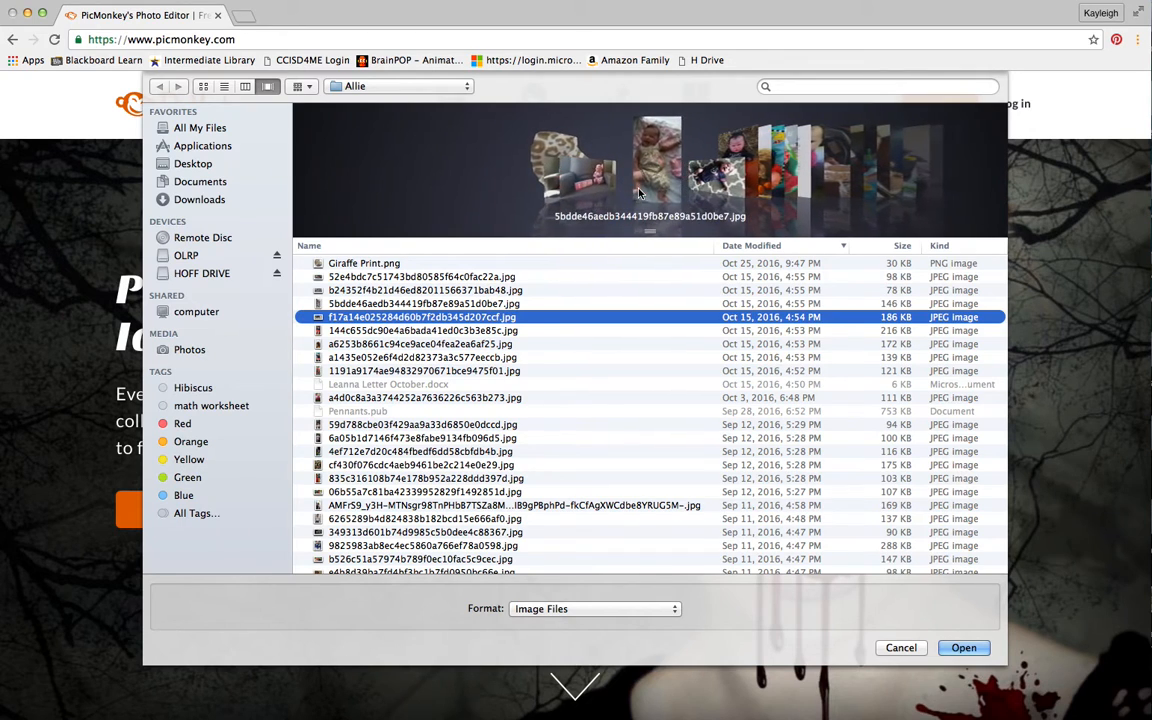
{"action": "left_click", "coordinate": [964, 648]}
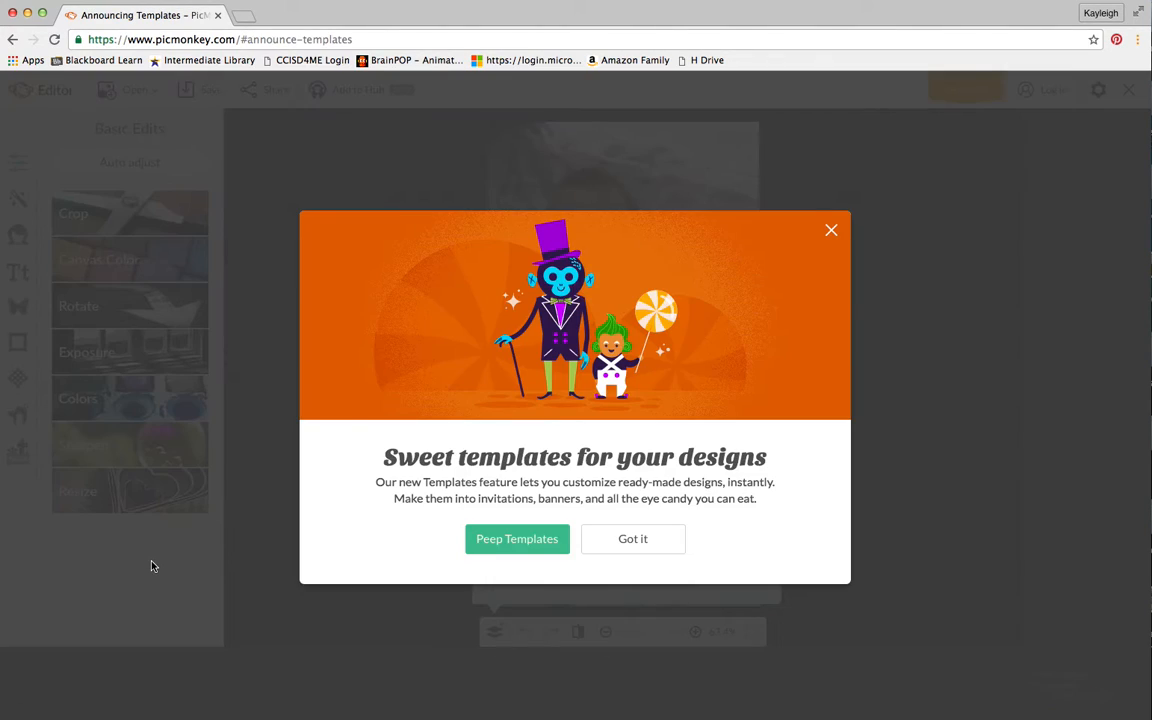
{"action": "left_click", "coordinate": [641, 551]}
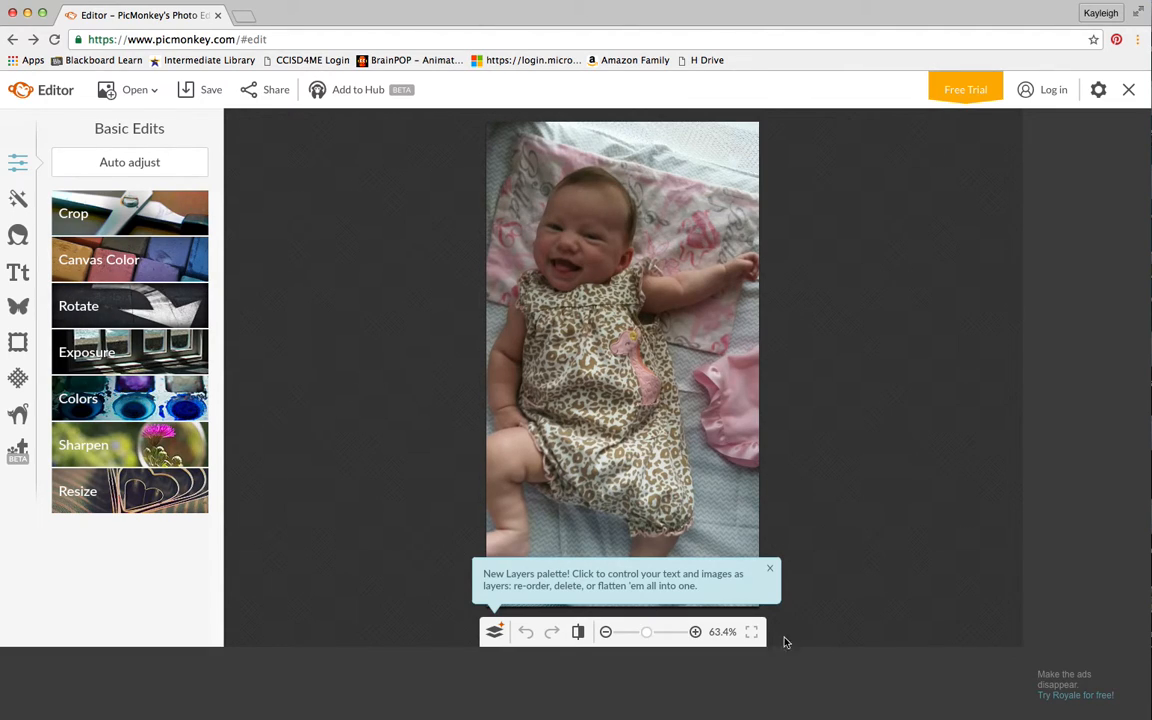
{"action": "left_click", "coordinate": [769, 568]}
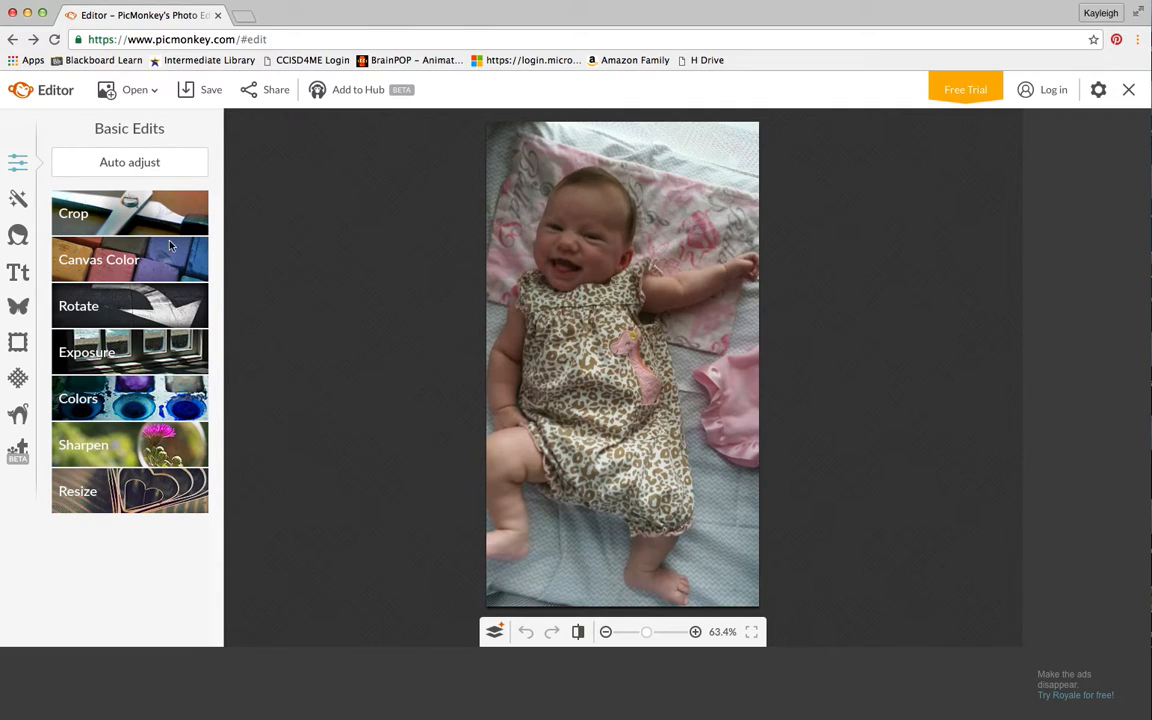
Try the automatic adjustment on the whole photo and undo it.
{"action": "left_click", "coordinate": [113, 164]}
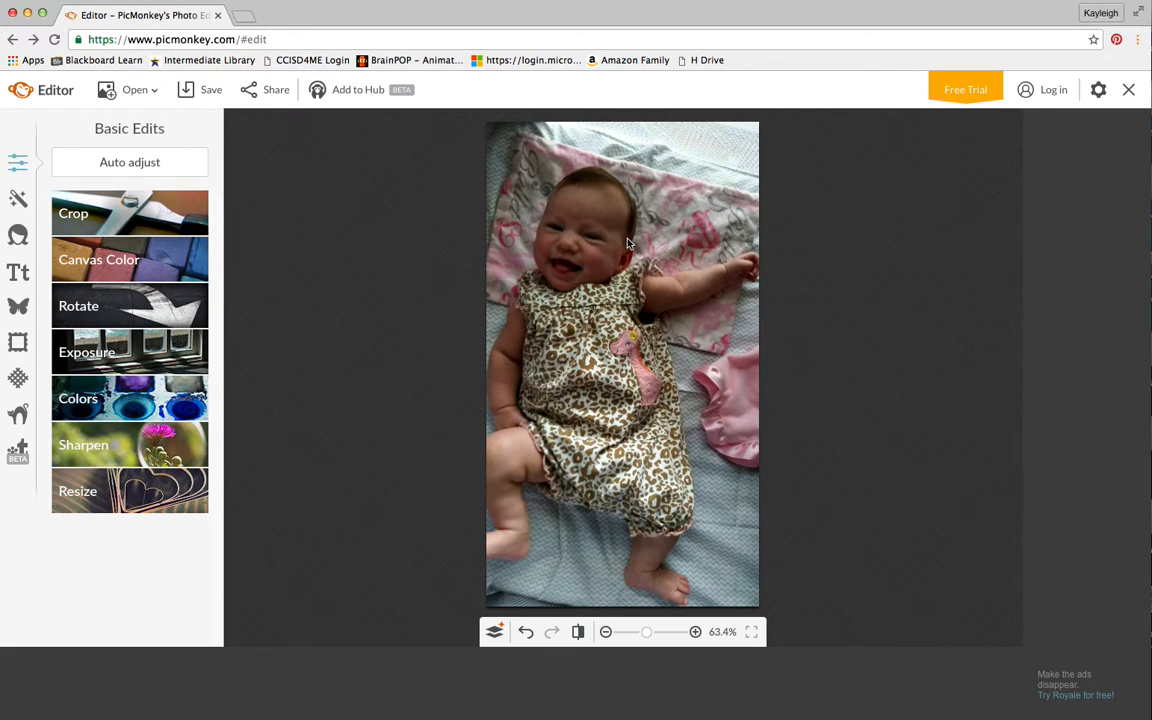
{"action": "left_click", "coordinate": [525, 632]}
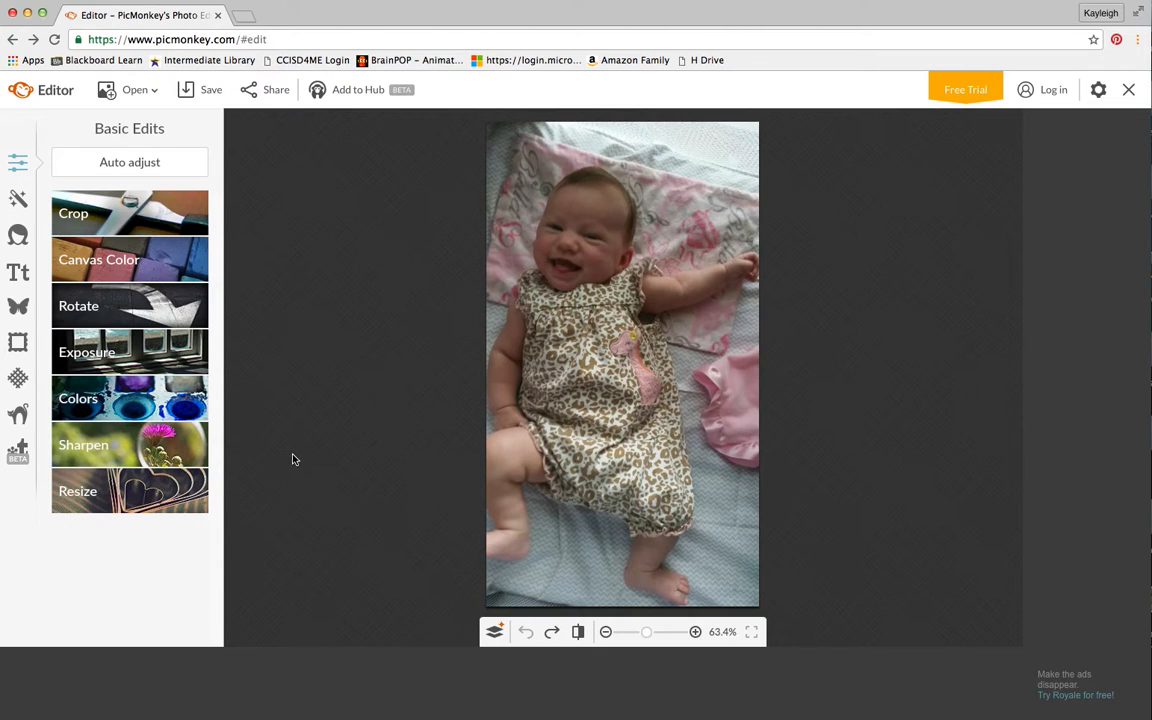
Crop the photo to 576 x 785 with no fixed proportions, keeping the full width and cutting off the lower part.
{"action": "left_click", "coordinate": [145, 214]}
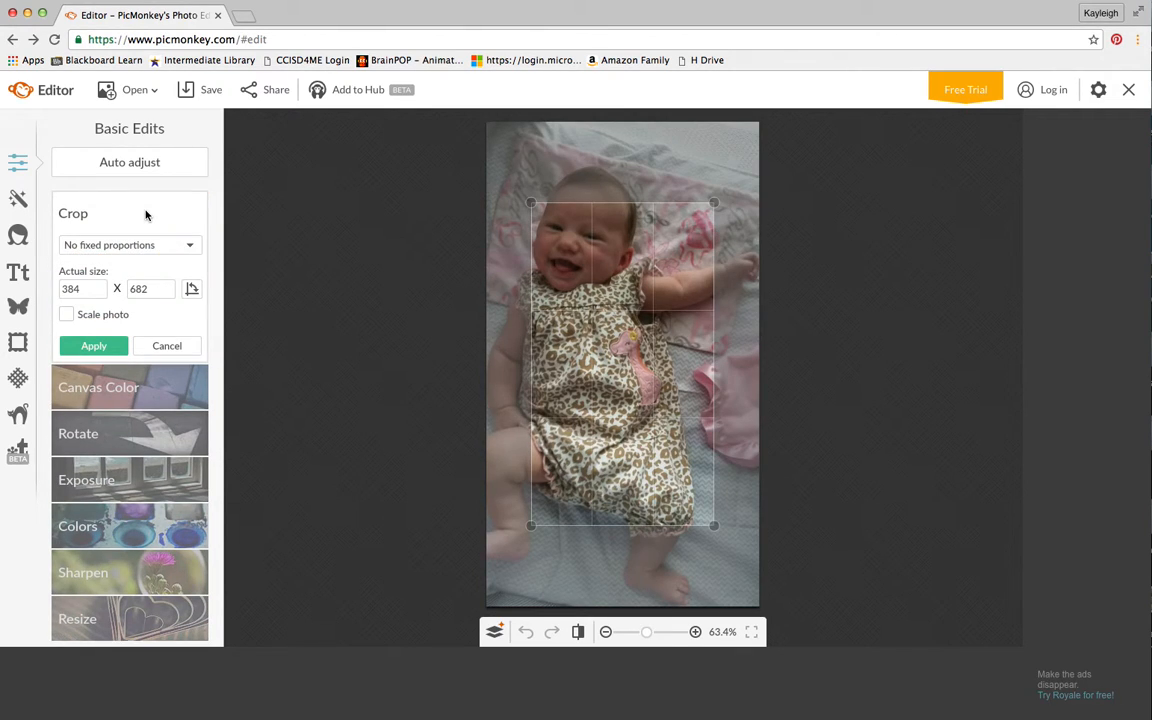
{"action": "left_click_drag", "start_coordinate": [572, 323], "coordinate": [587, 276]}
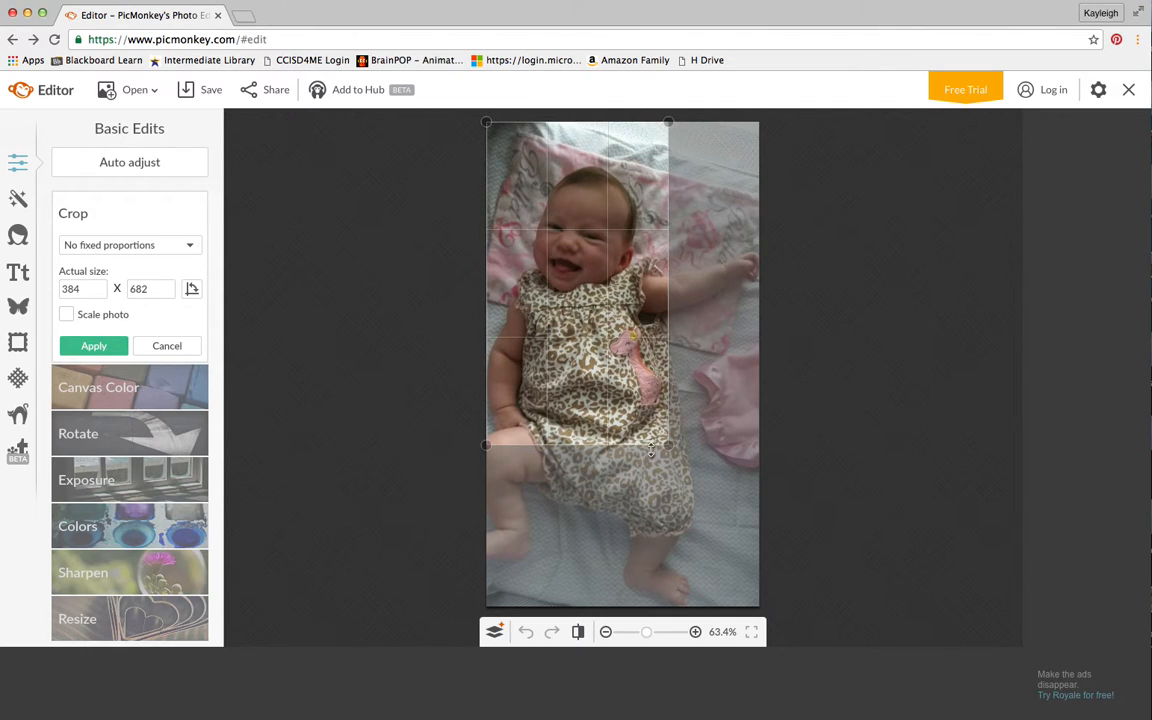
{"action": "left_click_drag", "start_coordinate": [667, 442], "coordinate": [756, 617]}
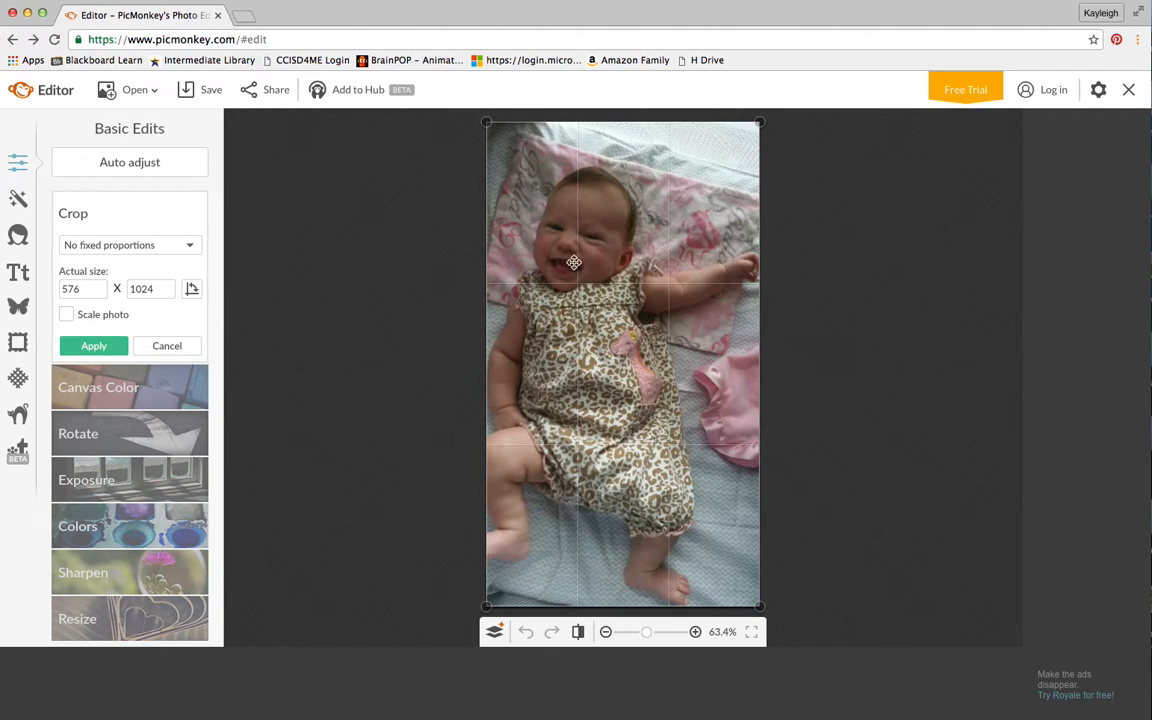
{"action": "left_click_drag", "start_coordinate": [760, 606], "coordinate": [797, 494]}
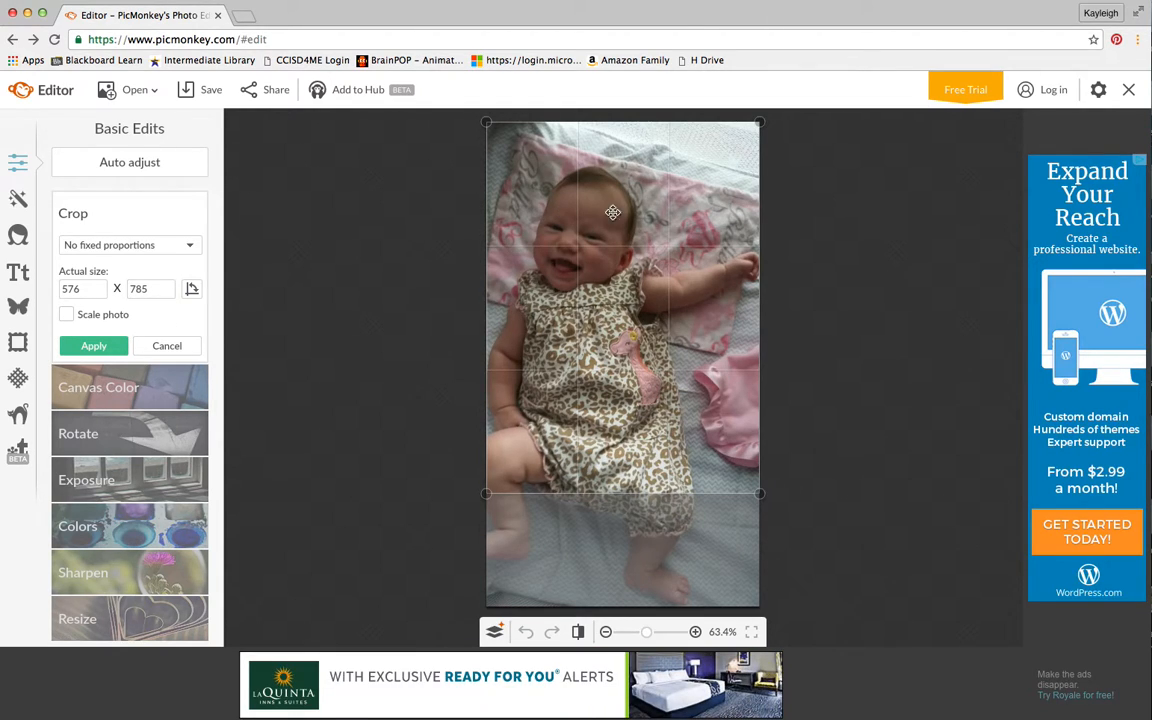
{"action": "left_click", "coordinate": [94, 346]}
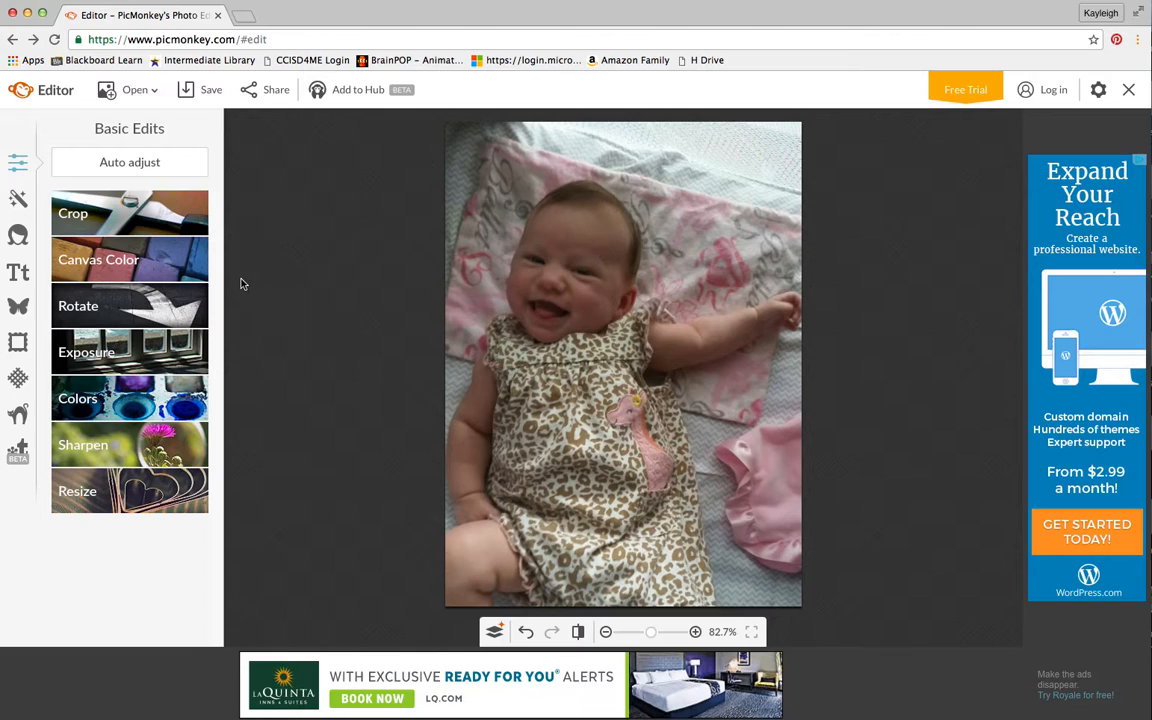
Try a transparent canvas and the dark grey canvas color 3a3a3a, and cancel the canvas change.
{"action": "left_click", "coordinate": [126, 268]}
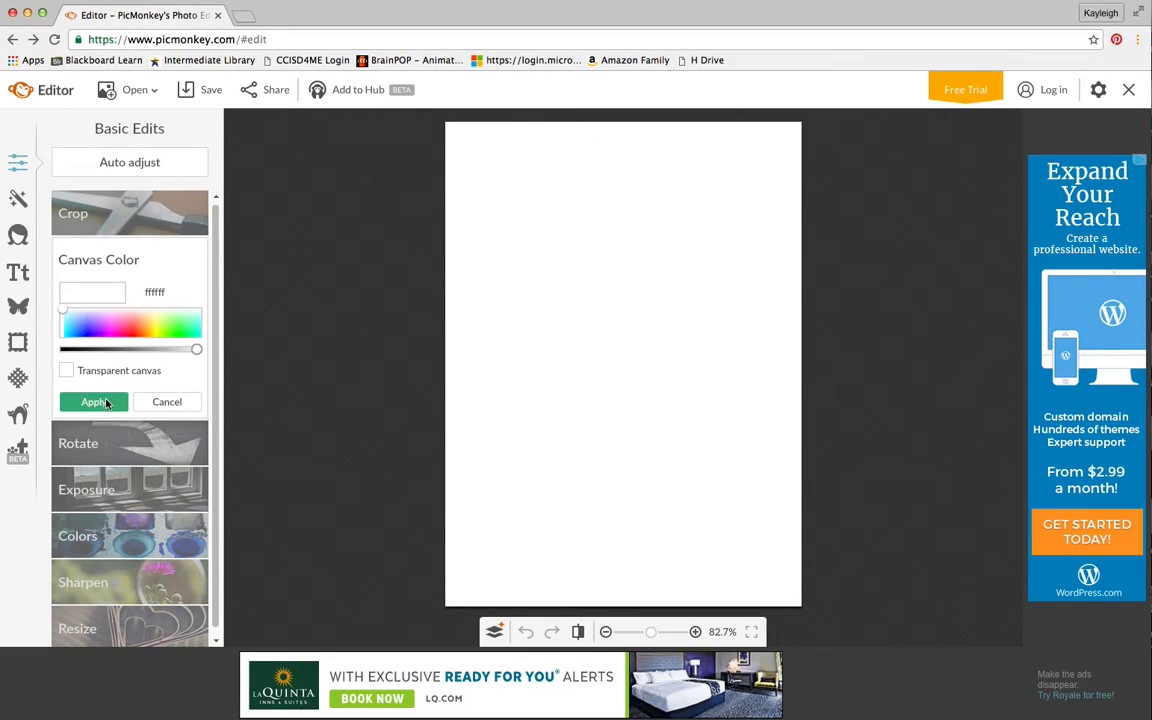
{"action": "left_click", "coordinate": [66, 371]}
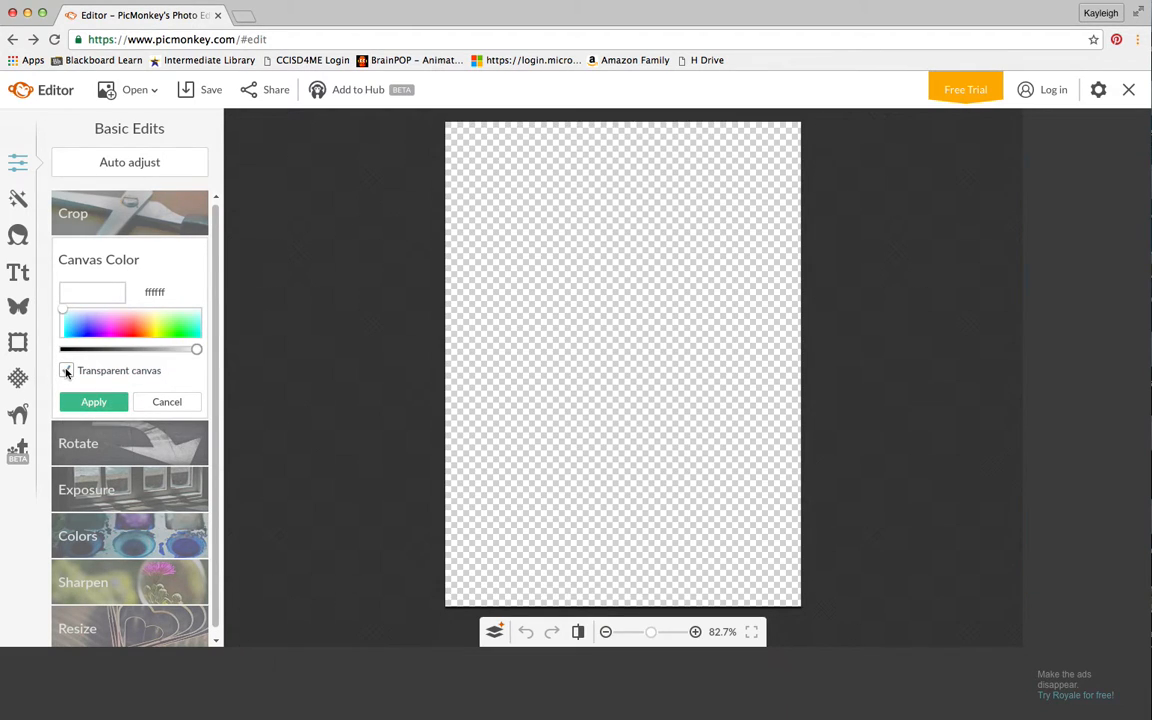
{"action": "left_click_drag", "start_coordinate": [198, 350], "coordinate": [94, 348]}
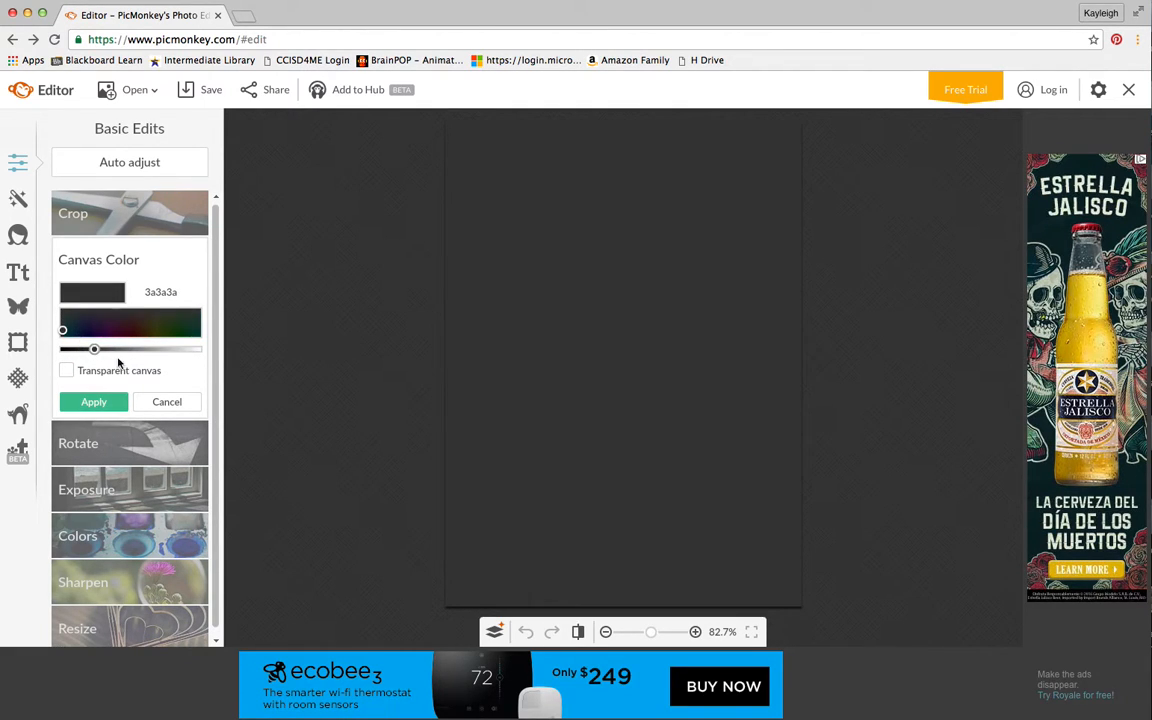
{"action": "left_click", "coordinate": [167, 402]}
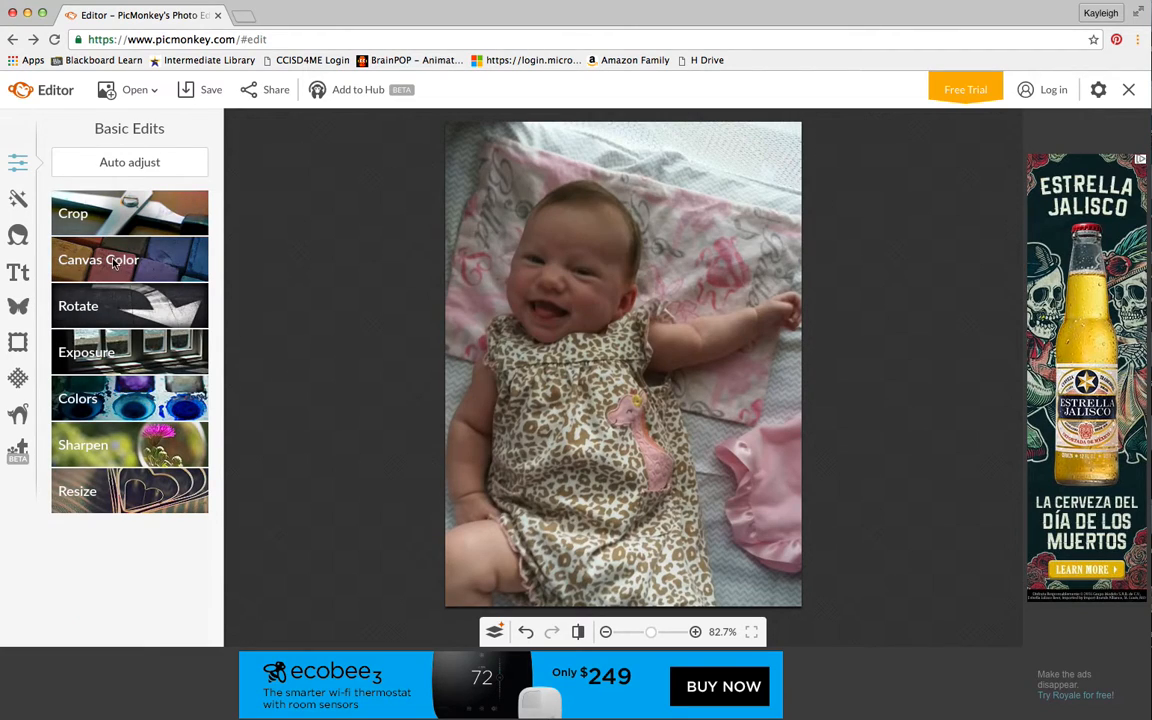
Try rotating the photo in quarter turns clockwise and counterclockwise, and cancel the rotation.
{"action": "left_click", "coordinate": [118, 300]}
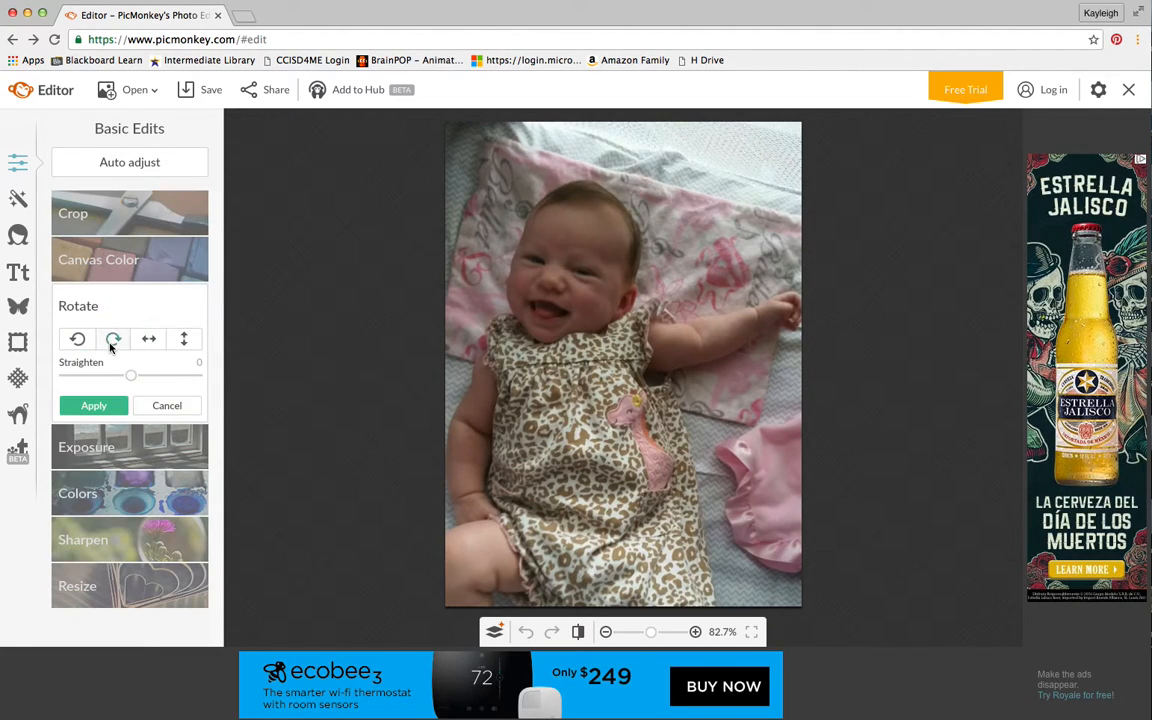
{"action": "left_click", "coordinate": [113, 341]}
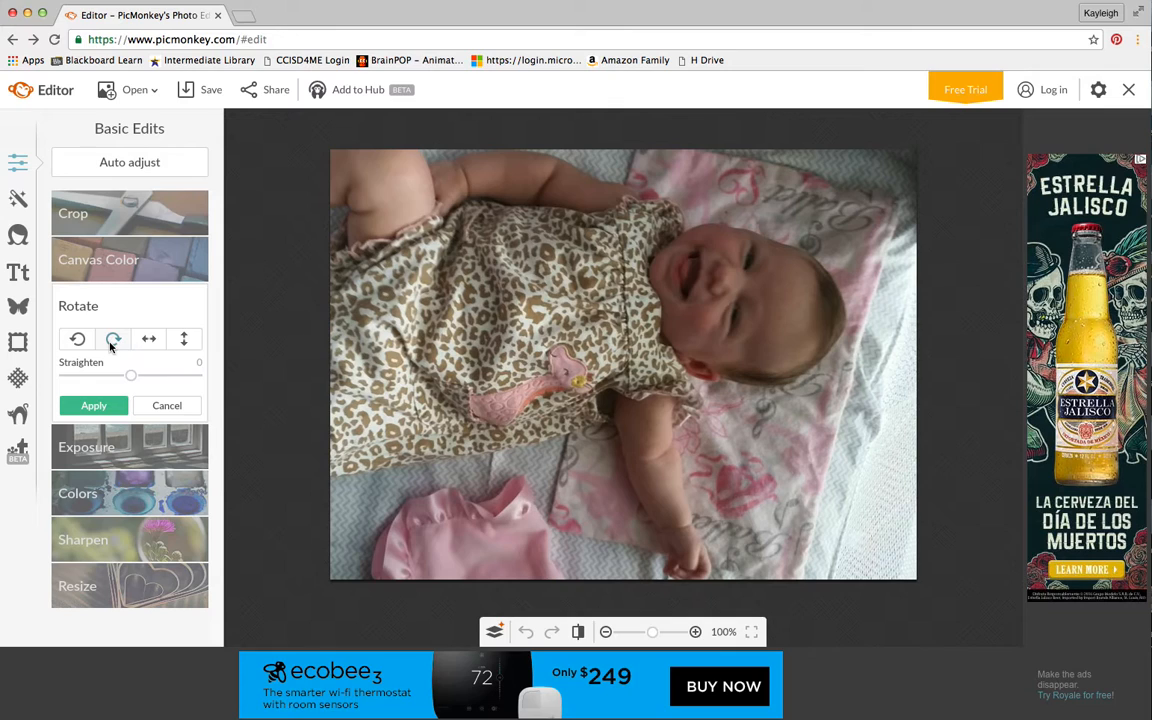
{"action": "left_click", "coordinate": [112, 341]}
{"action": "left_click", "coordinate": [112, 341]}
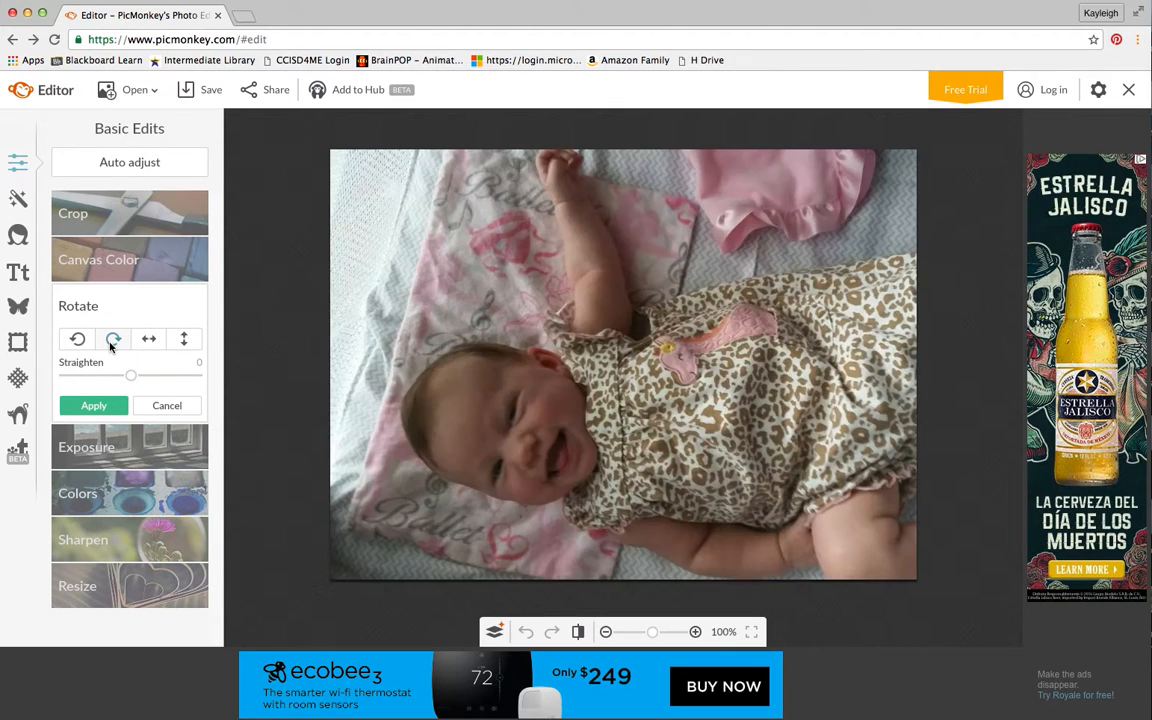
{"action": "left_click", "coordinate": [112, 341]}
{"action": "left_click", "coordinate": [78, 340]}
{"action": "left_click", "coordinate": [113, 341]}
{"action": "mouse_move", "coordinate": [130, 375]}
{"action": "left_mouse_down"}
{"action": "mouse_move", "coordinate": [161, 376]}
{"action": "mouse_move", "coordinate": [74, 375]}
{"action": "mouse_move", "coordinate": [183, 377]}
{"action": "mouse_move", "coordinate": [103, 373]}
{"action": "mouse_move", "coordinate": [130, 375]}
{"action": "left_mouse_up"}
{"action": "left_click", "coordinate": [157, 405]}
Try flipping the photo horizontally and vertically, flip it back to its original orientation, and apply.
{"action": "left_click", "coordinate": [135, 305]}
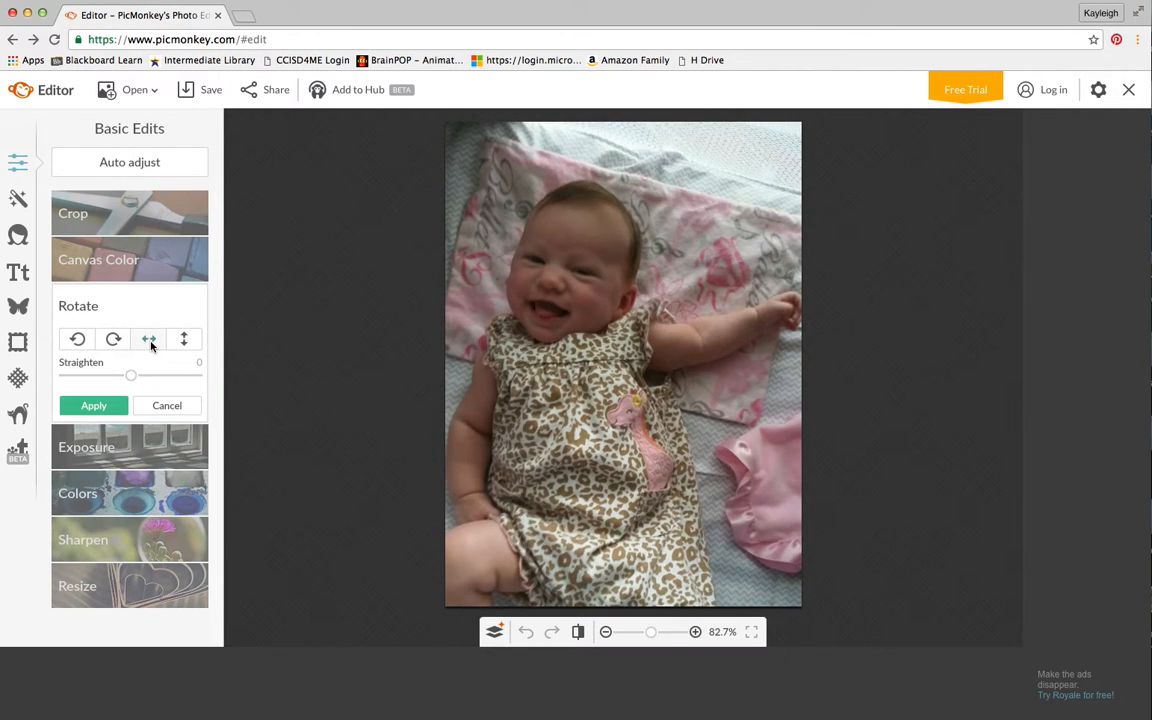
{"action": "left_click", "coordinate": [149, 341]}
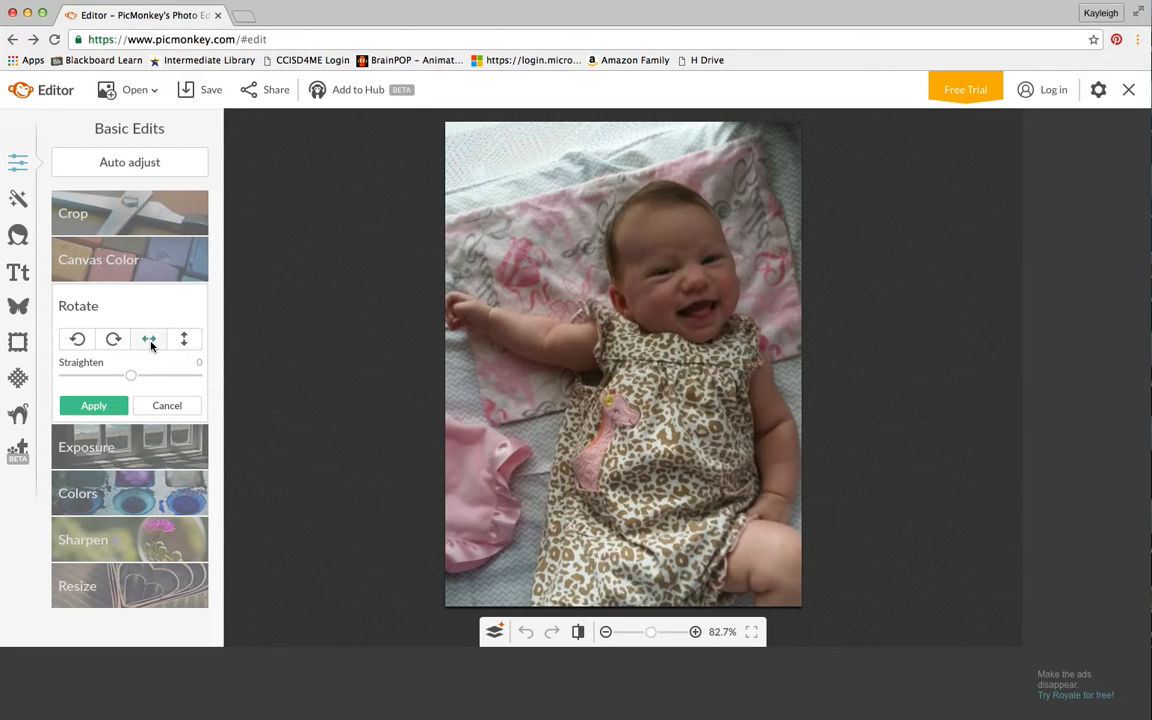
{"action": "left_click", "coordinate": [150, 342]}
{"action": "left_click", "coordinate": [150, 342]}
{"action": "left_click", "coordinate": [150, 341]}
{"action": "left_click", "coordinate": [183, 341]}
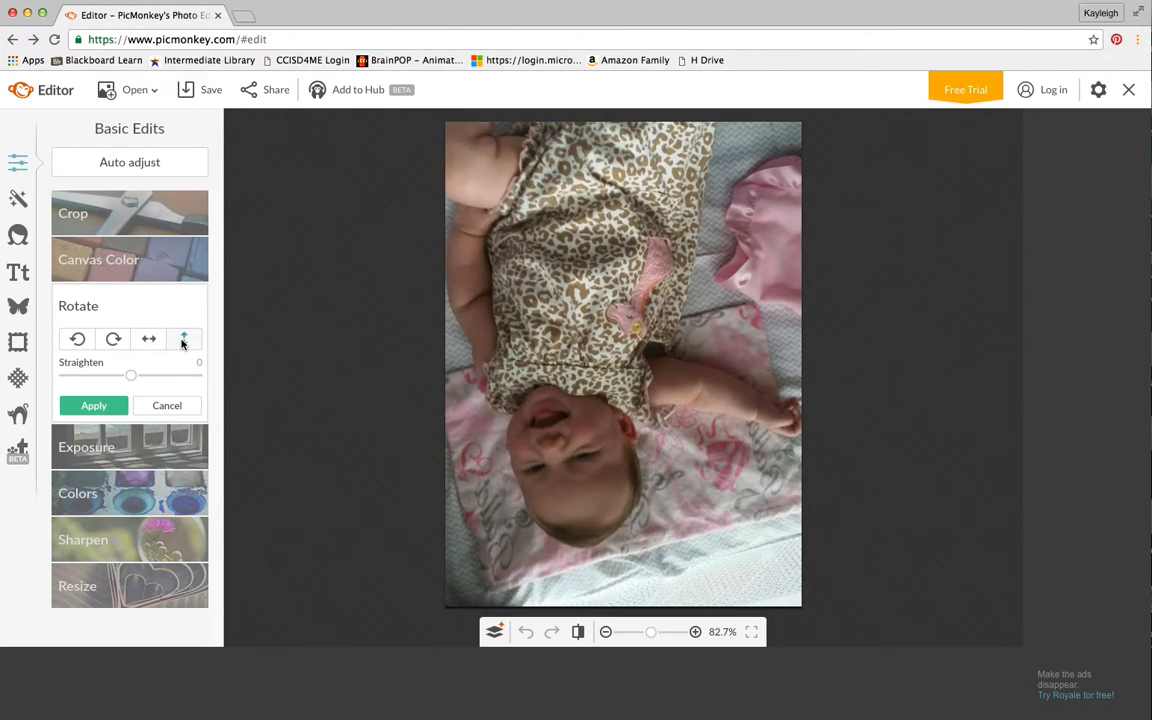
{"action": "left_click", "coordinate": [183, 341]}
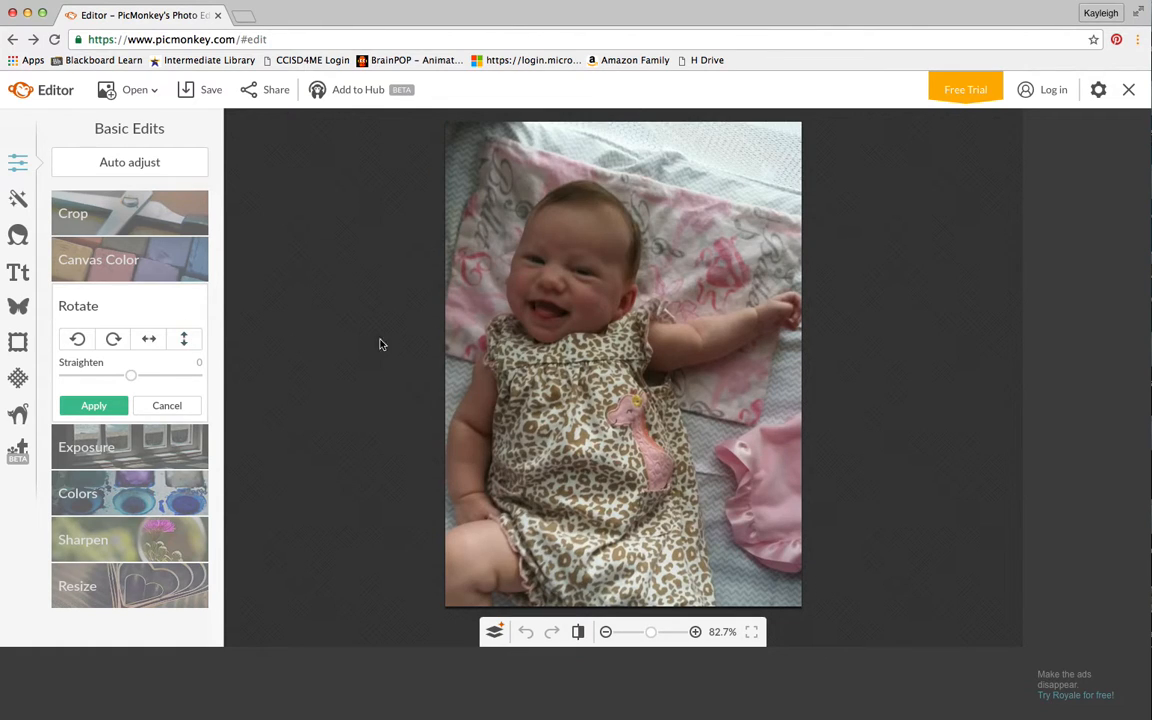
{"action": "left_click", "coordinate": [147, 341]}
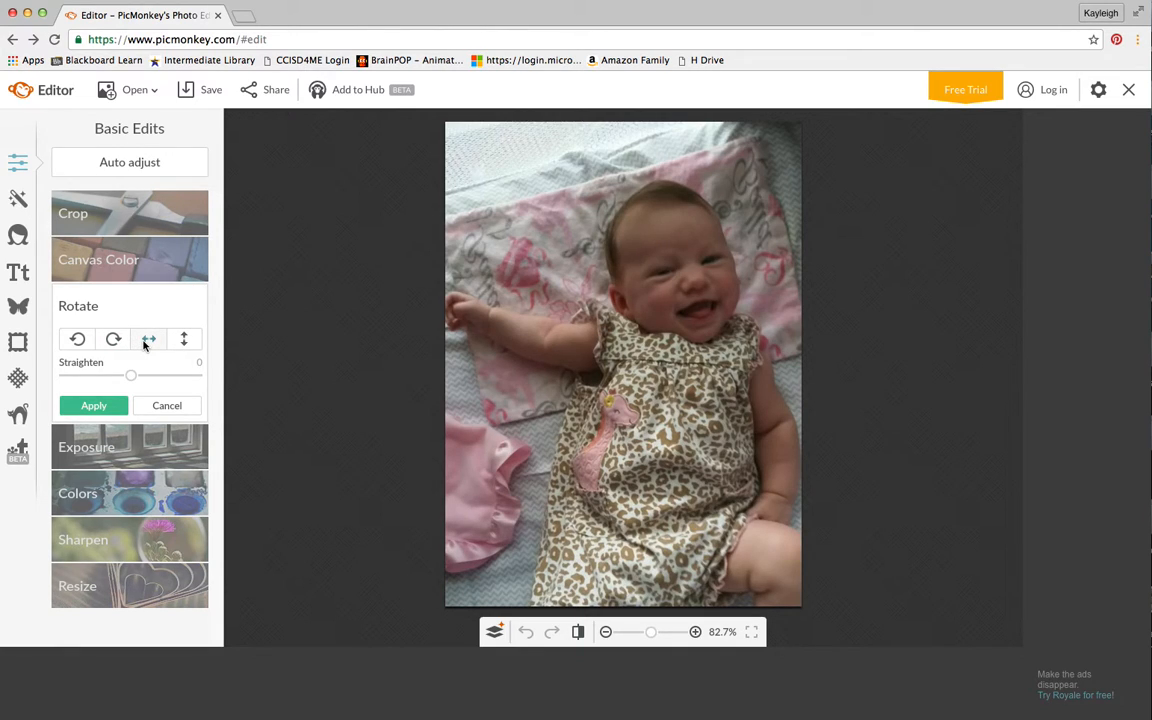
{"action": "left_click", "coordinate": [147, 341]}
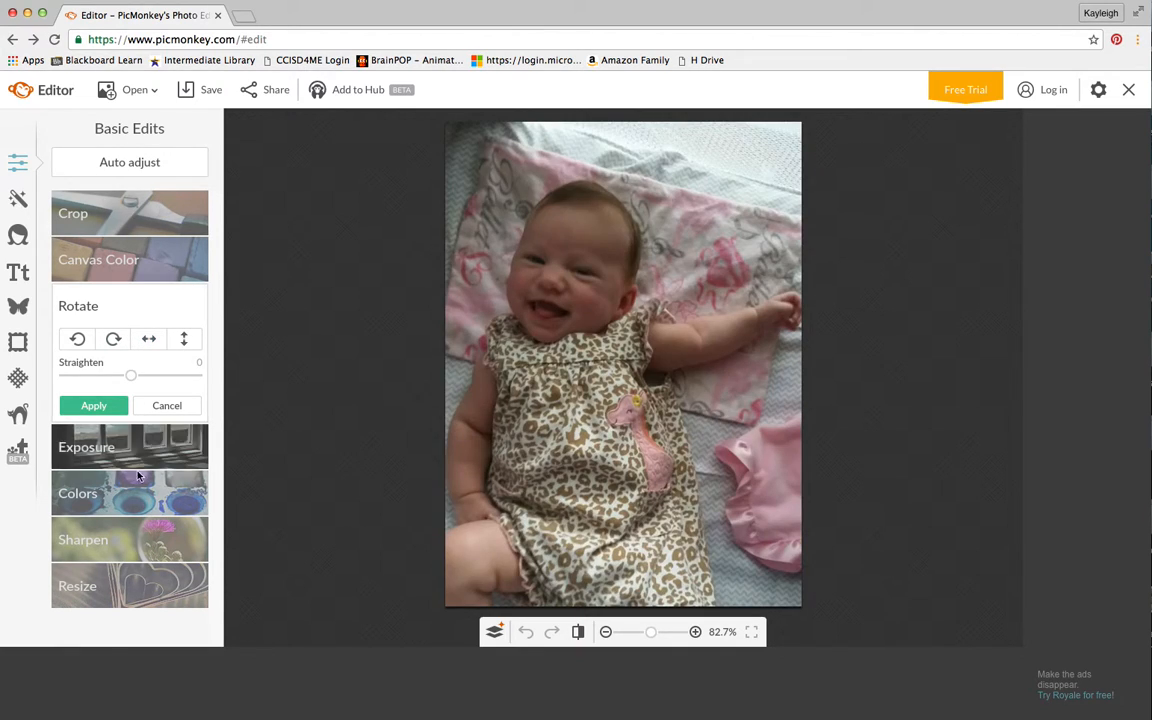
{"action": "left_click", "coordinate": [93, 406]}
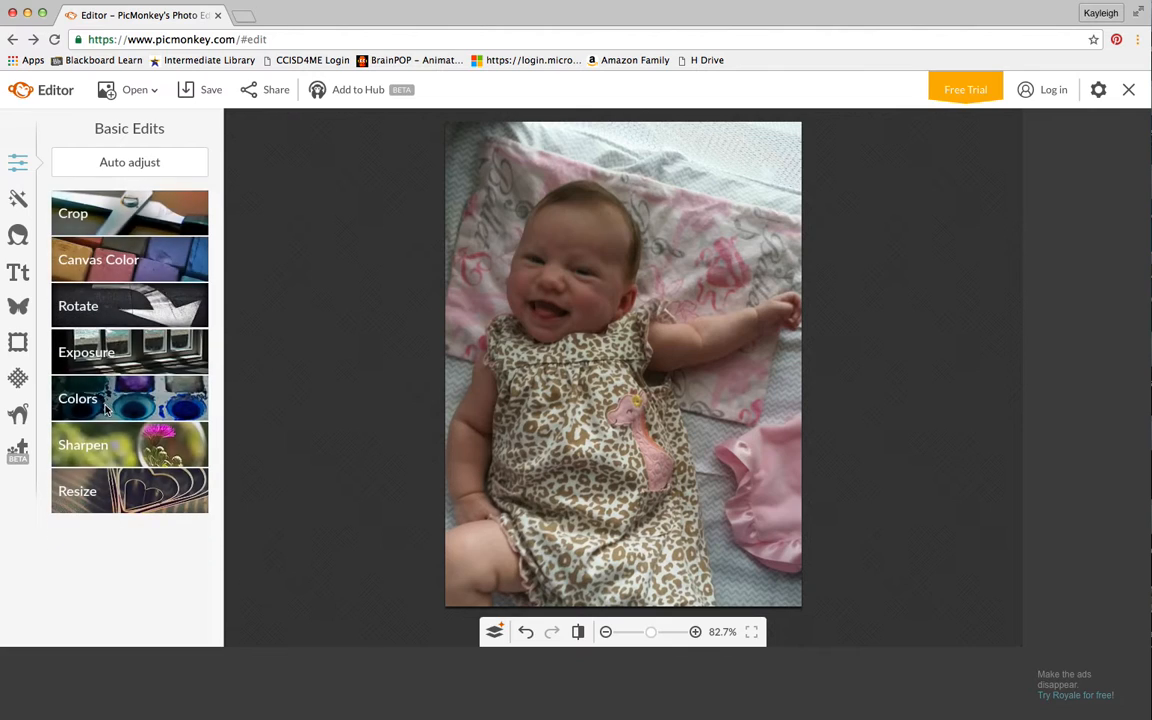
Try the photo's exposure contrast at 100 and -100, and set it to 11.
{"action": "left_click", "coordinate": [122, 354]}
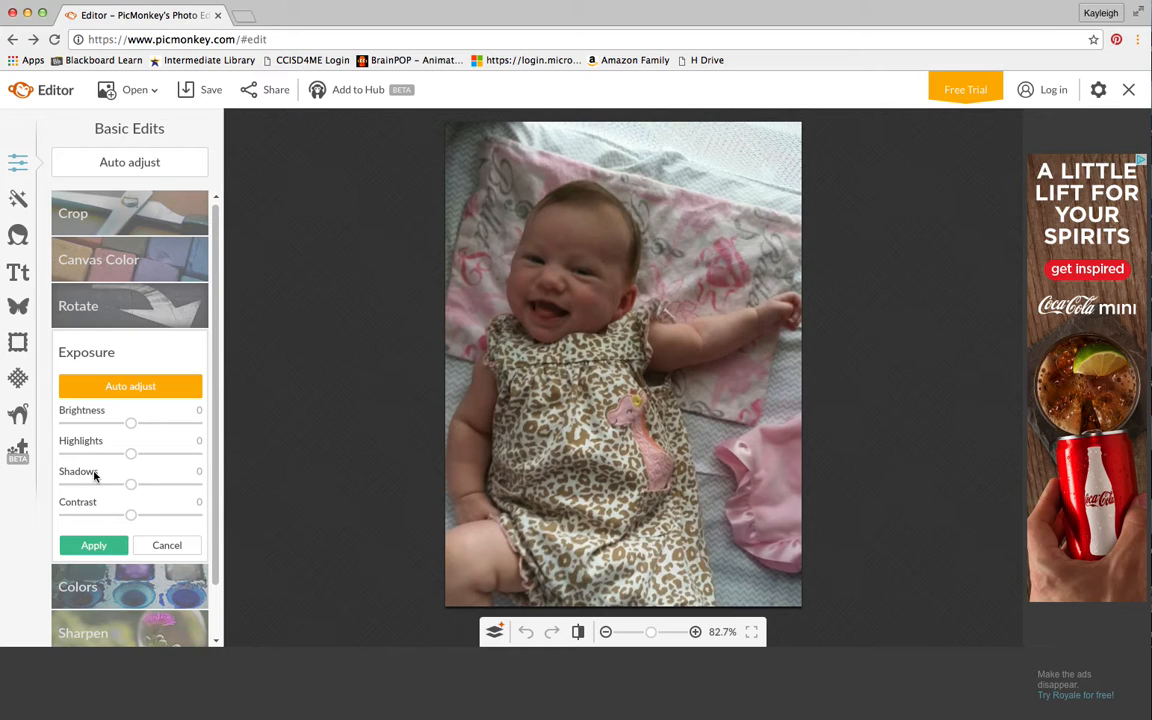
{"action": "left_click_drag", "start_coordinate": [130, 513], "coordinate": [207, 512]}
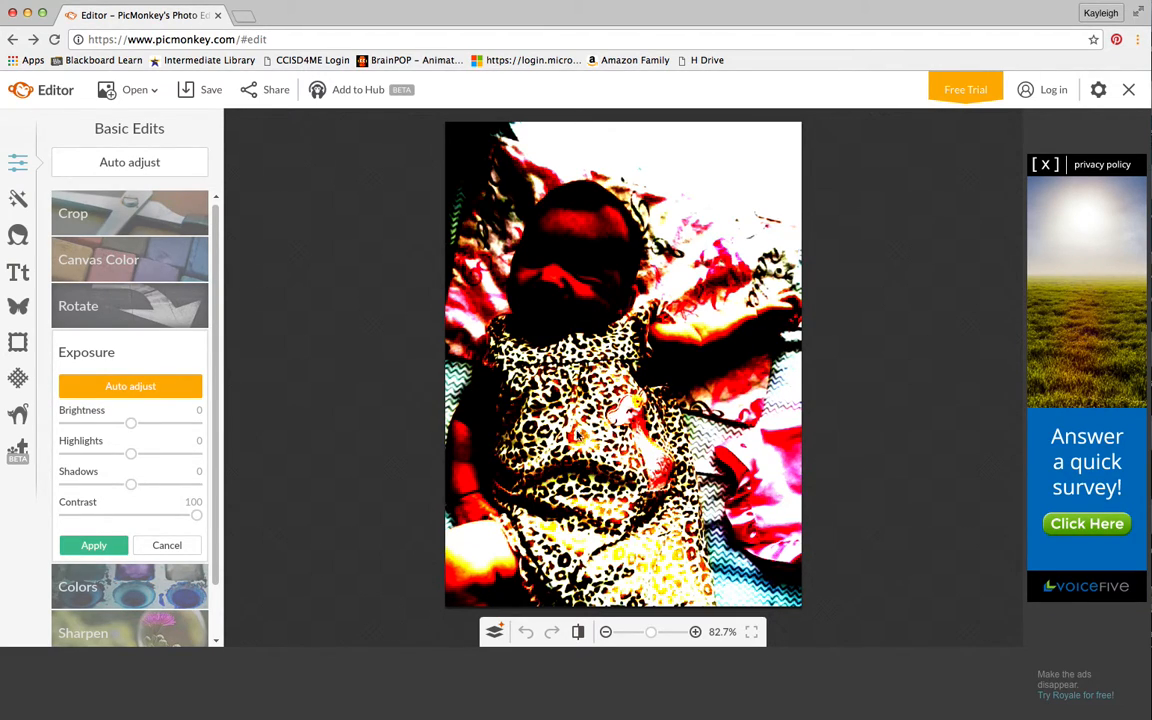
{"action": "left_click_drag", "start_coordinate": [197, 515], "coordinate": [58, 513]}
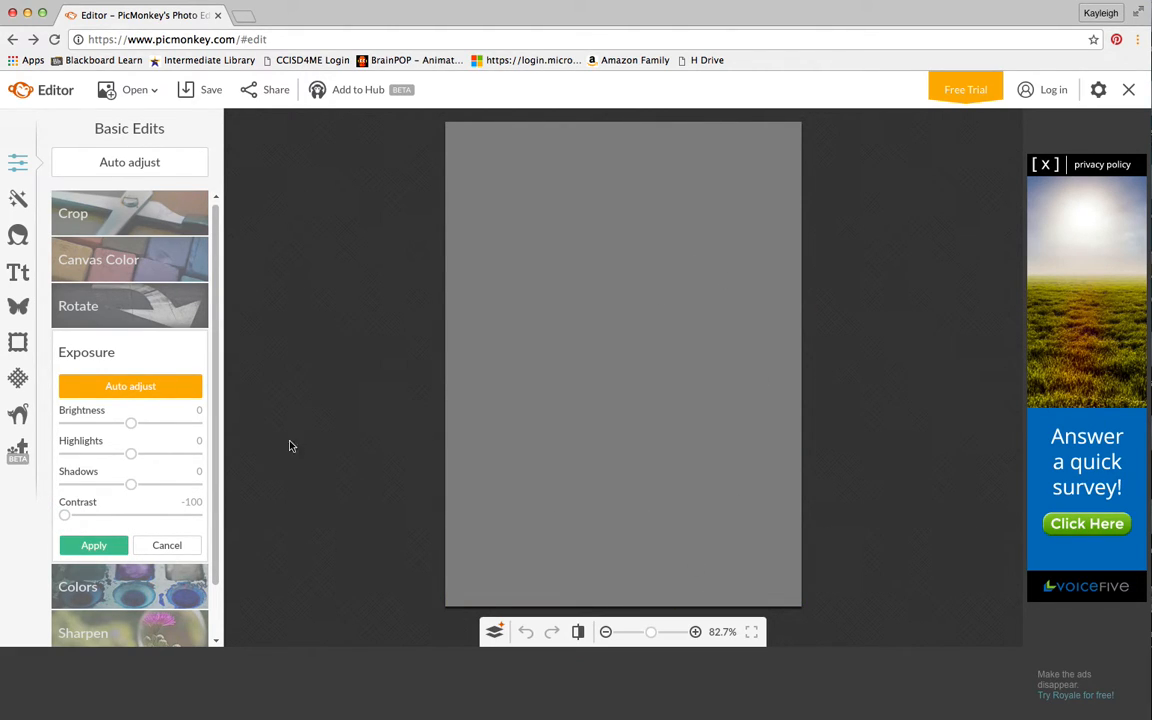
{"action": "left_click_drag", "start_coordinate": [64, 515], "coordinate": [137, 517]}
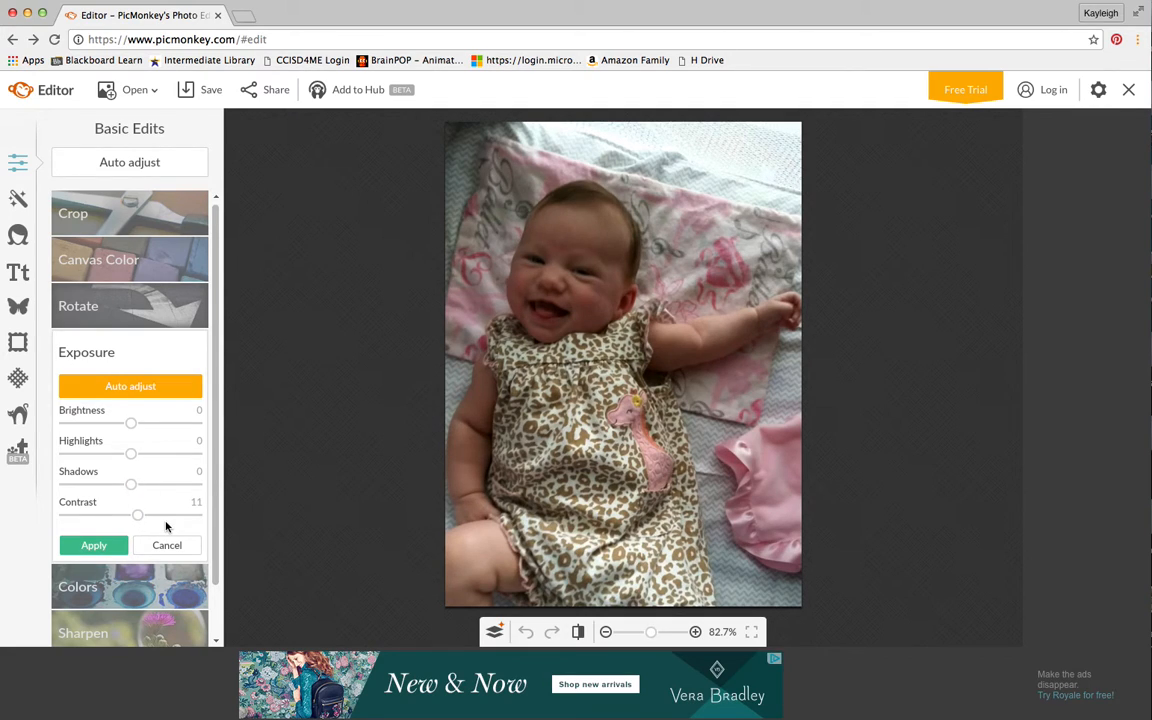
Try the exposure shadows at -22, and set Shadows to 24 and Highlights to 28.
{"action": "mouse_move", "coordinate": [130, 484]}
{"action": "left_mouse_down"}
{"action": "mouse_move", "coordinate": [120, 485]}
{"action": "mouse_move", "coordinate": [140, 487]}
{"action": "mouse_move", "coordinate": [126, 486]}
{"action": "left_mouse_up"}
{"action": "mouse_move", "coordinate": [126, 484]}
{"action": "left_mouse_down"}
{"action": "mouse_move", "coordinate": [147, 487]}
{"action": "mouse_move", "coordinate": [117, 487]}
{"action": "left_mouse_up"}
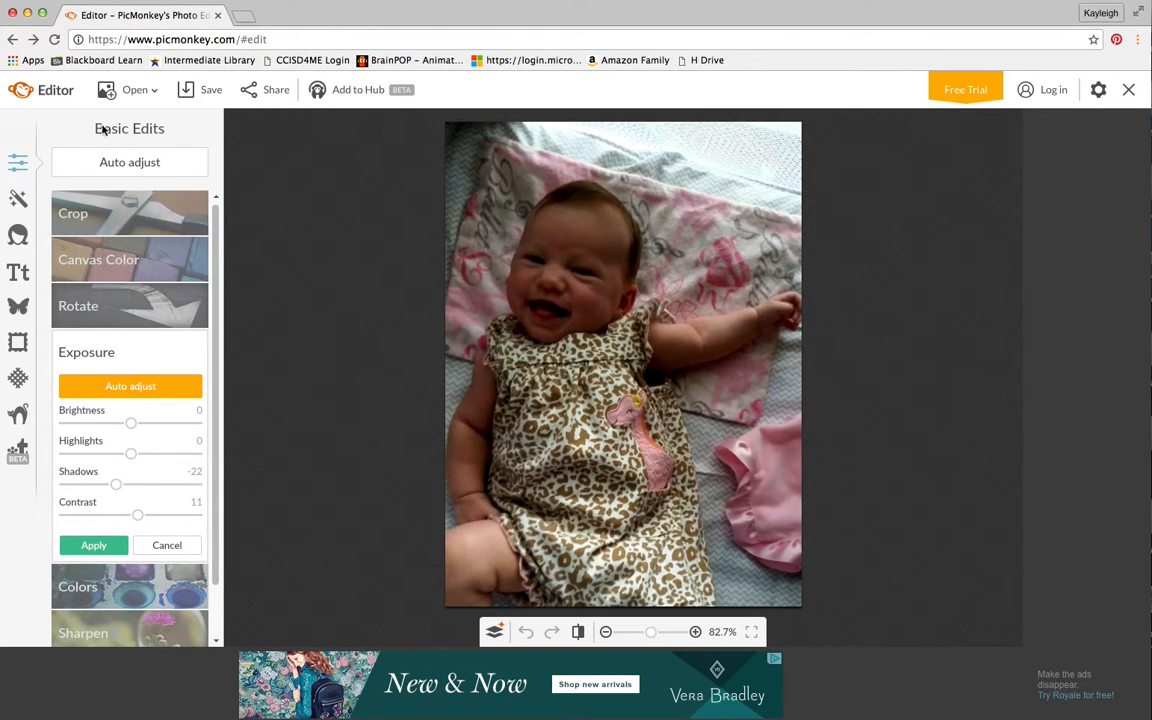
{"action": "left_click_drag", "start_coordinate": [116, 484], "coordinate": [150, 457]}
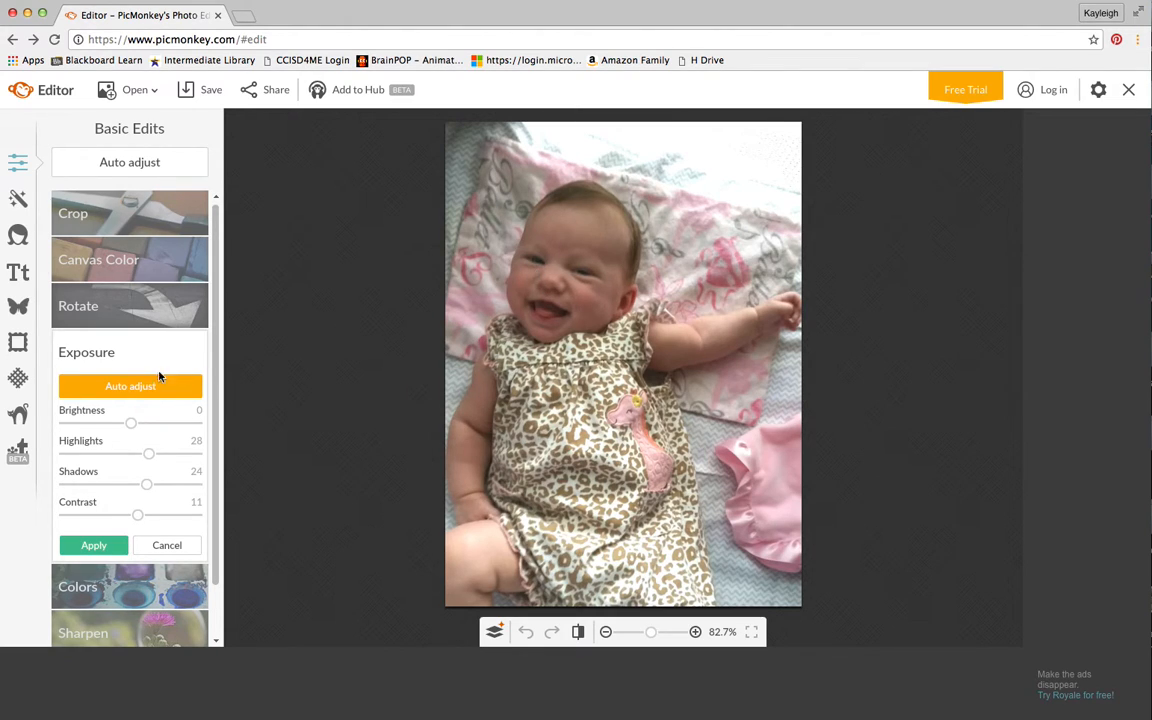
Try the brightness at 100 and -100, set it back to 0, and apply the exposure changes.
{"action": "left_click_drag", "start_coordinate": [130, 423], "coordinate": [230, 420]}
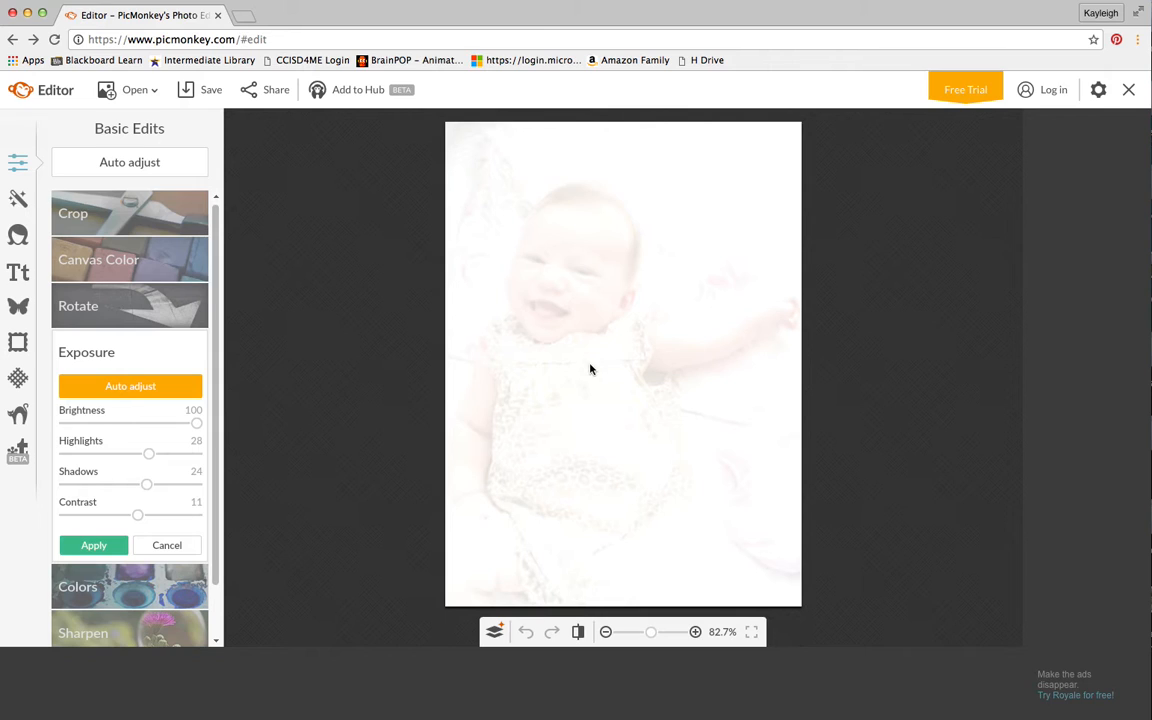
{"action": "left_click_drag", "start_coordinate": [190, 423], "coordinate": [31, 428]}
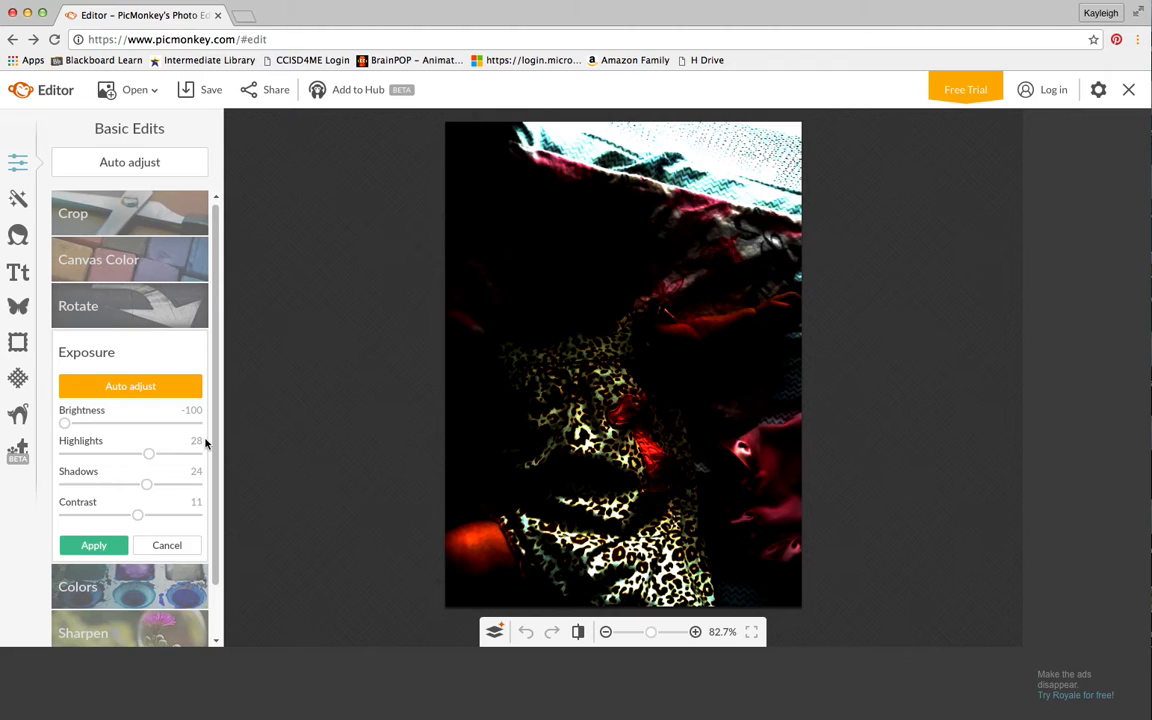
{"action": "left_click_drag", "start_coordinate": [64, 423], "coordinate": [131, 427]}
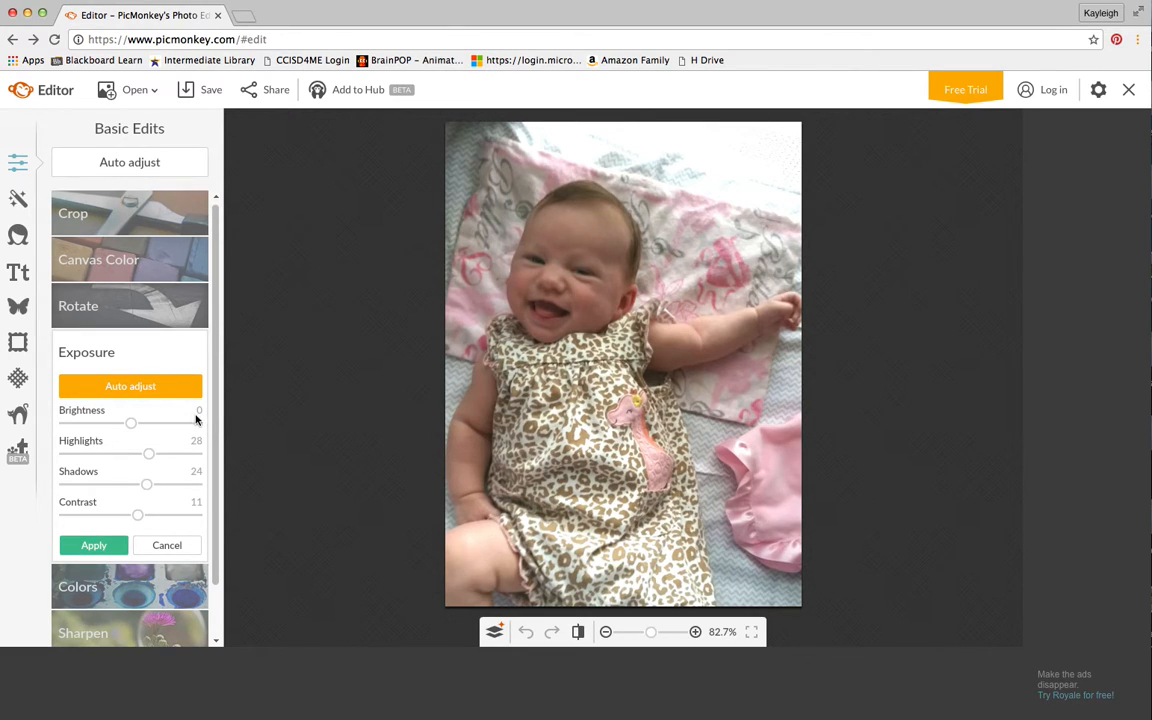
{"action": "left_click", "coordinate": [93, 545]}
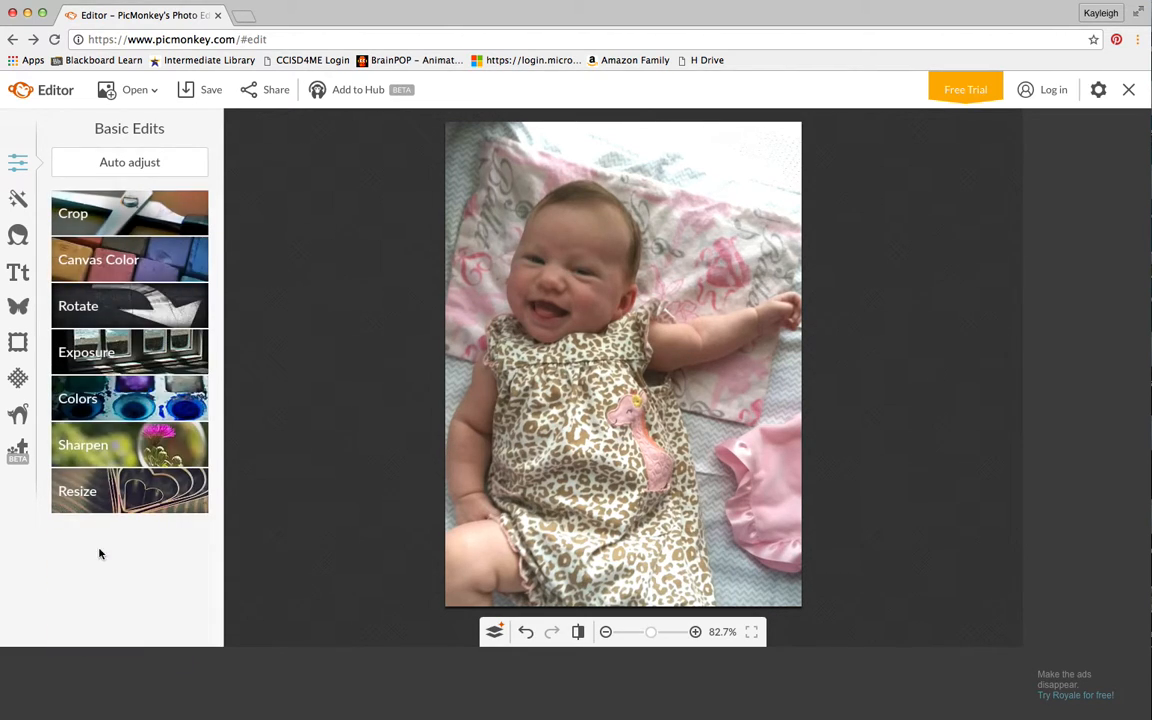
Try the photo's color saturation at 14 and 0, and set it to 13.
{"action": "left_click", "coordinate": [126, 408]}
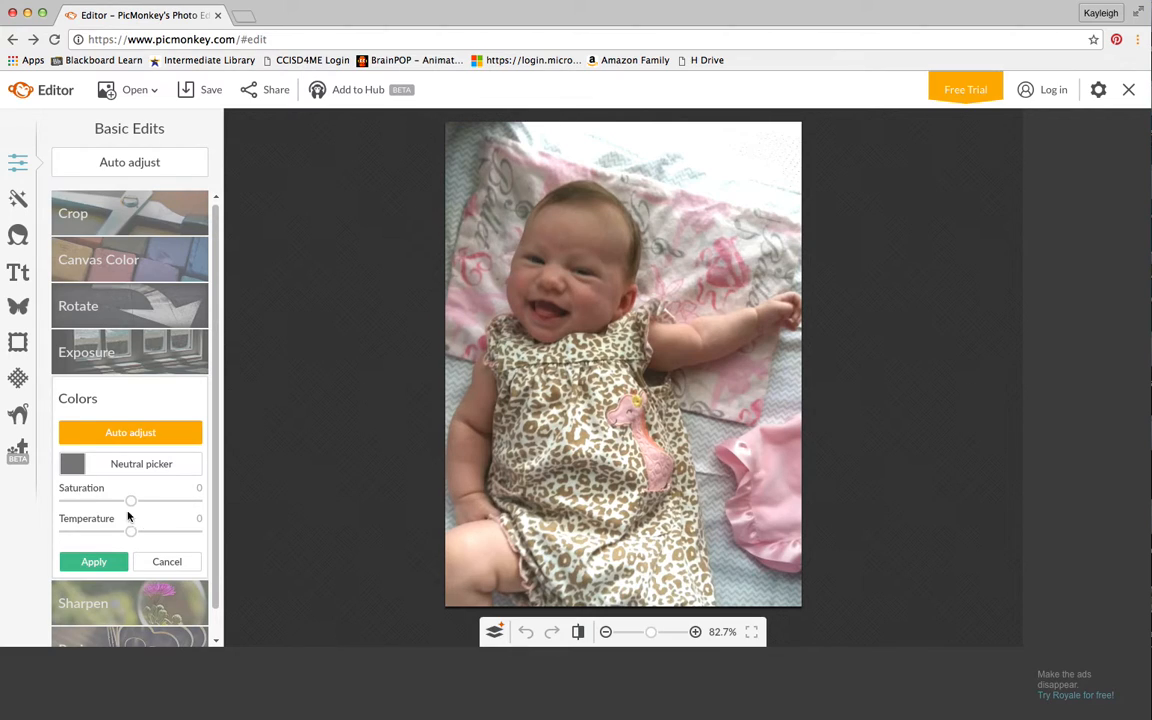
{"action": "mouse_move", "coordinate": [131, 502]}
{"action": "left_mouse_down"}
{"action": "mouse_move", "coordinate": [171, 503]}
{"action": "mouse_move", "coordinate": [128, 501]}
{"action": "mouse_move", "coordinate": [140, 500]}
{"action": "left_mouse_up"}
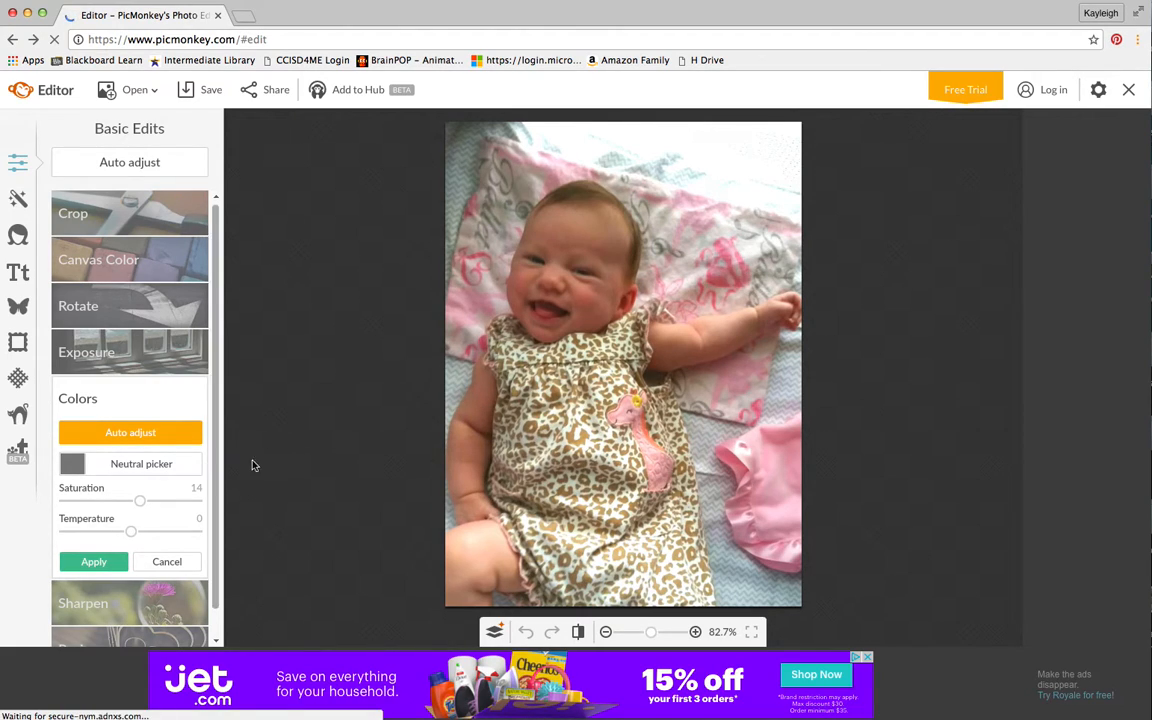
{"action": "left_click_drag", "start_coordinate": [140, 501], "coordinate": [131, 501]}
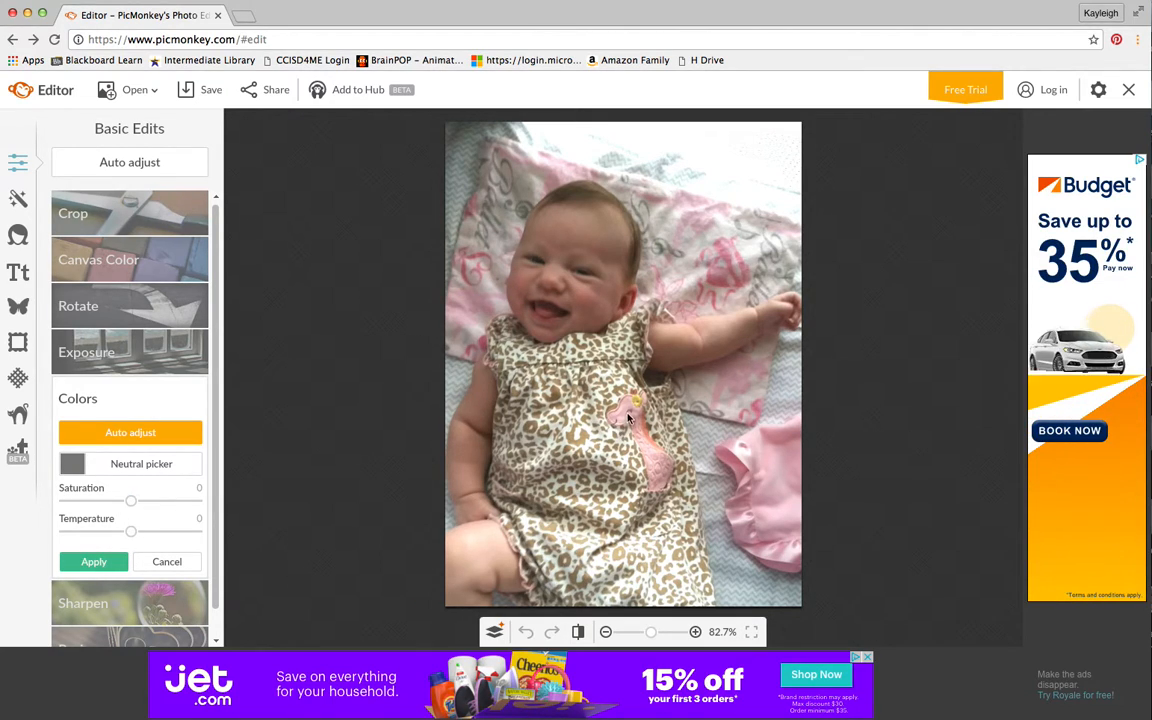
{"action": "left_click_drag", "start_coordinate": [131, 501], "coordinate": [146, 503]}
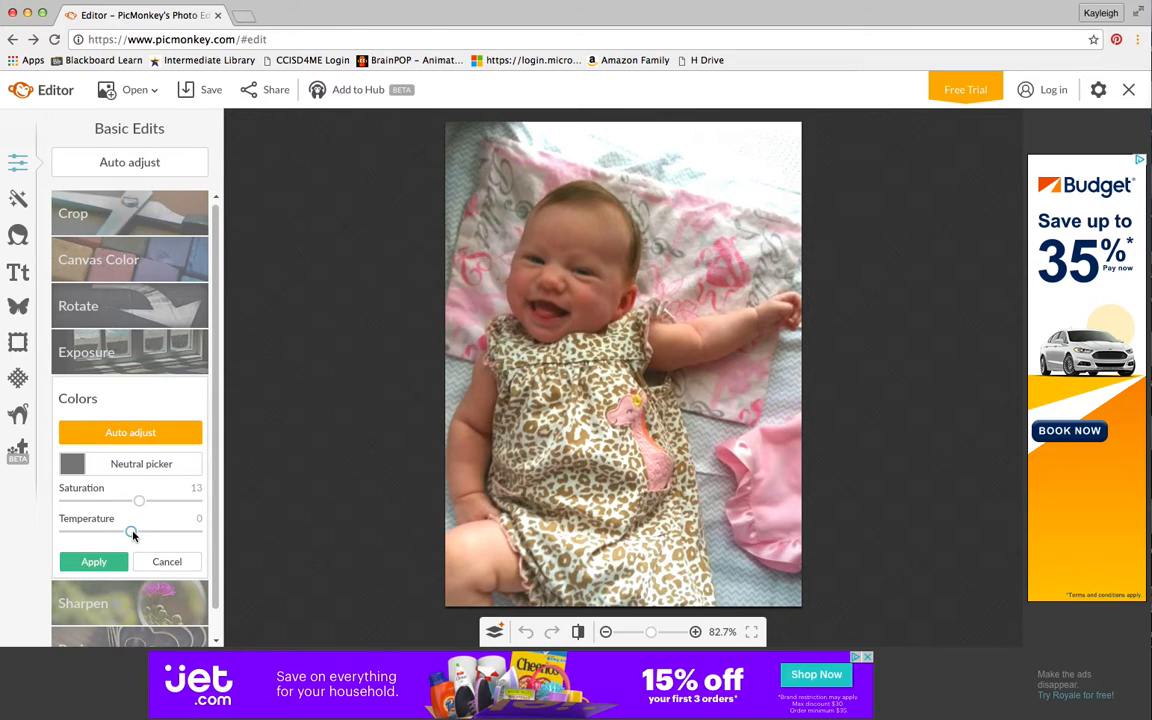
Try warm and cool color temperatures between -72 and 100, set Temperature to 11, and apply the color changes.
{"action": "left_click_drag", "start_coordinate": [133, 535], "coordinate": [157, 535]}
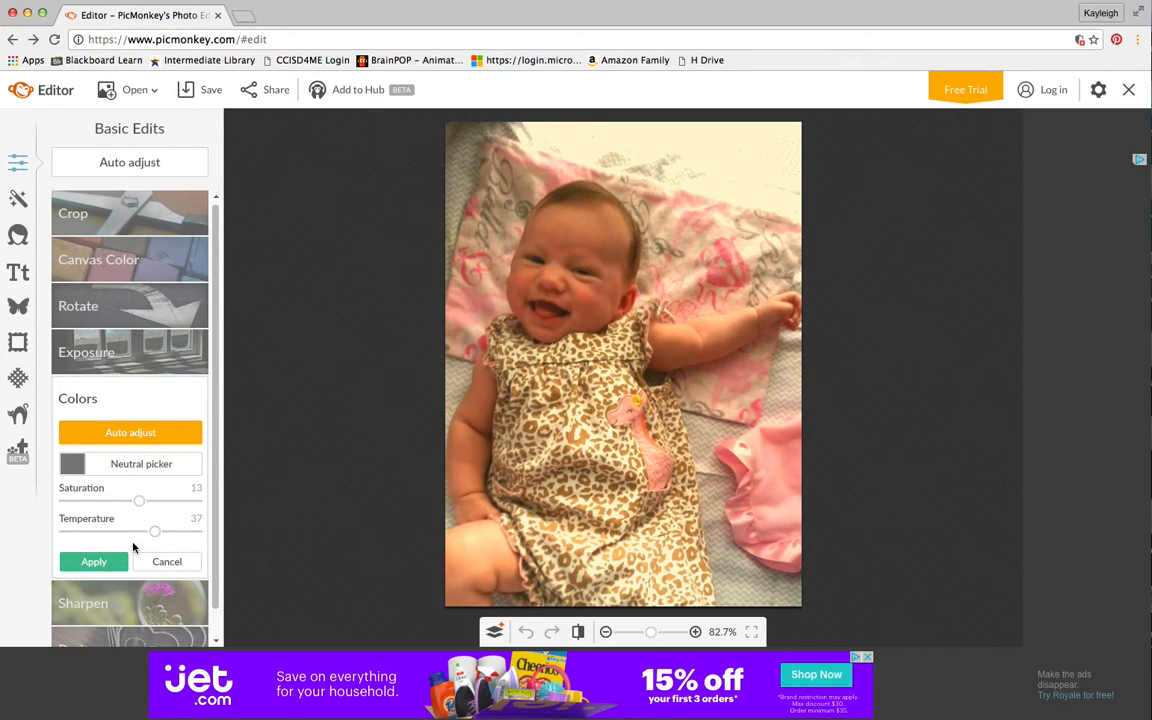
{"action": "mouse_move", "coordinate": [155, 531]}
{"action": "left_mouse_down"}
{"action": "mouse_move", "coordinate": [103, 535]}
{"action": "mouse_move", "coordinate": [135, 536]}
{"action": "left_mouse_up"}
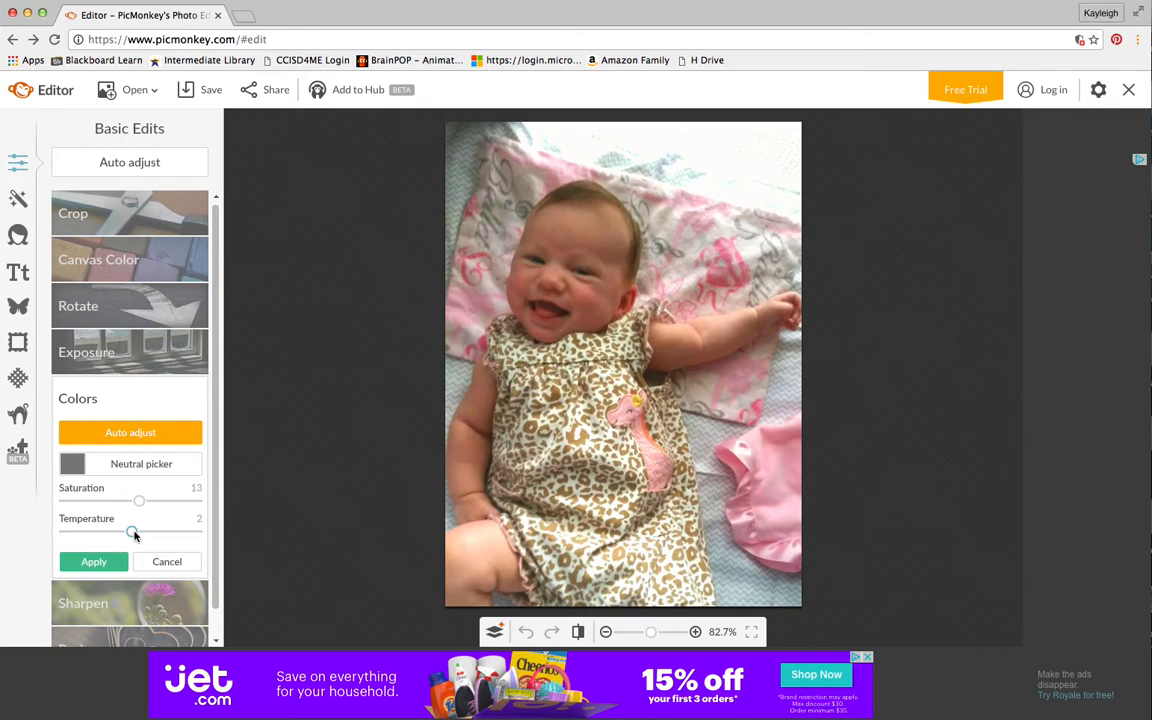
{"action": "left_click_drag", "start_coordinate": [135, 536], "coordinate": [86, 533]}
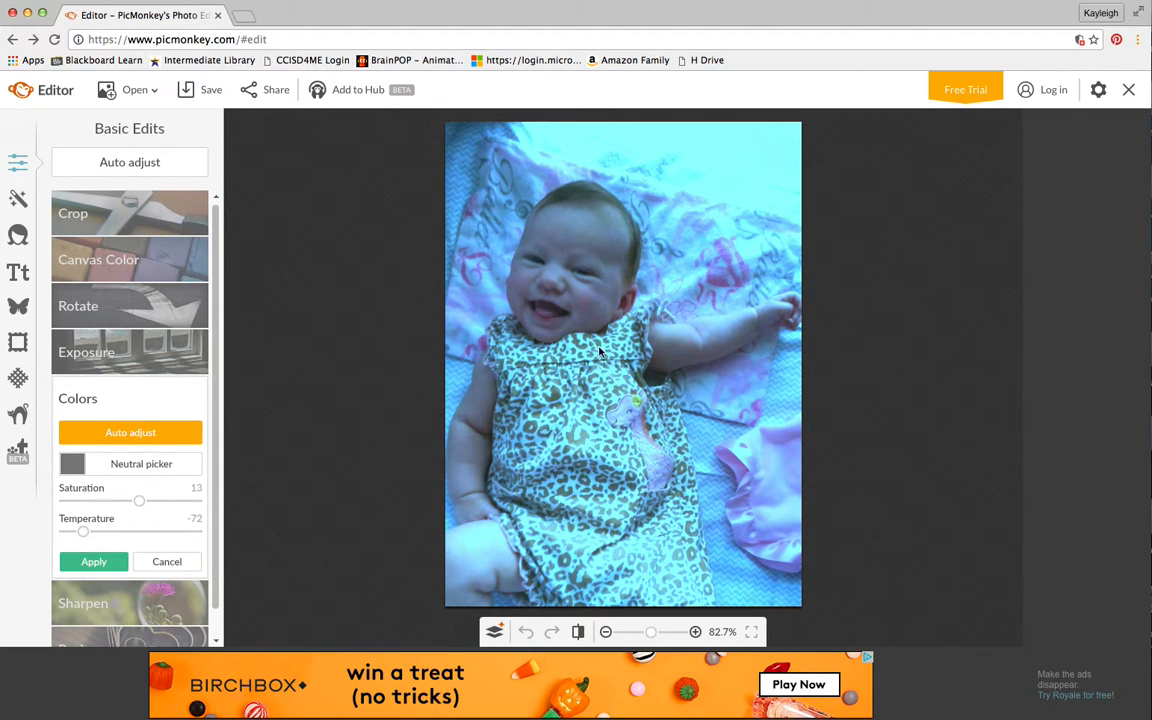
{"action": "left_click_drag", "start_coordinate": [82, 535], "coordinate": [139, 532]}
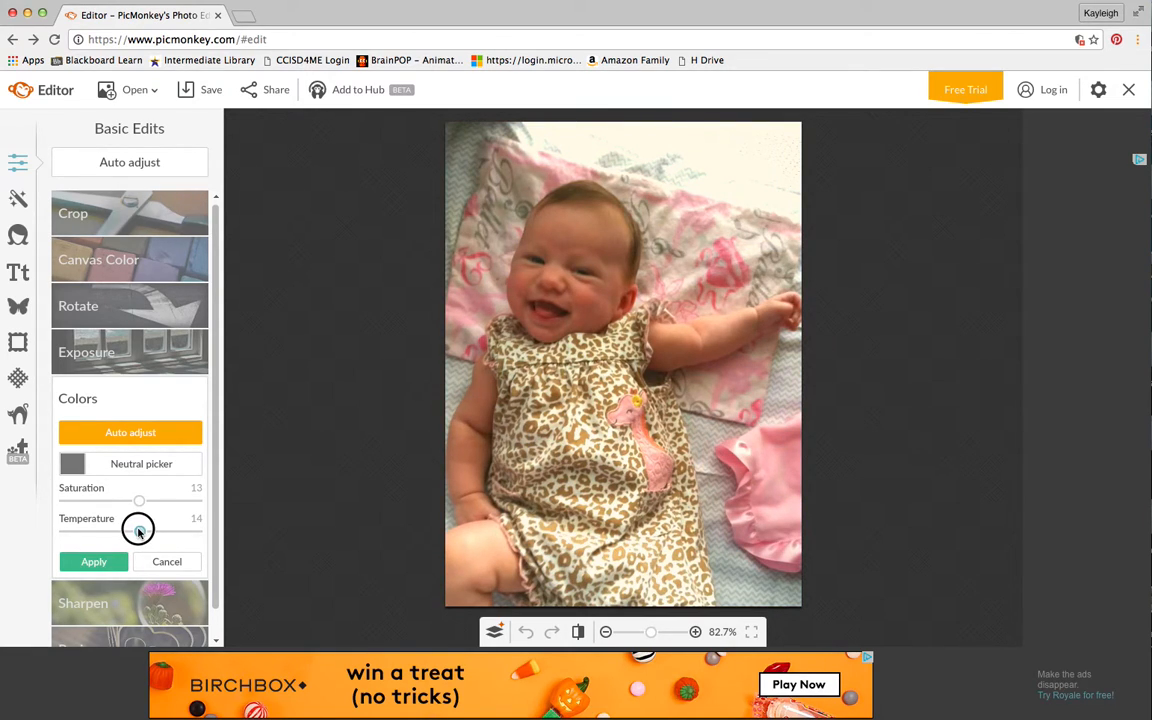
{"action": "left_click_drag", "start_coordinate": [139, 532], "coordinate": [204, 532]}
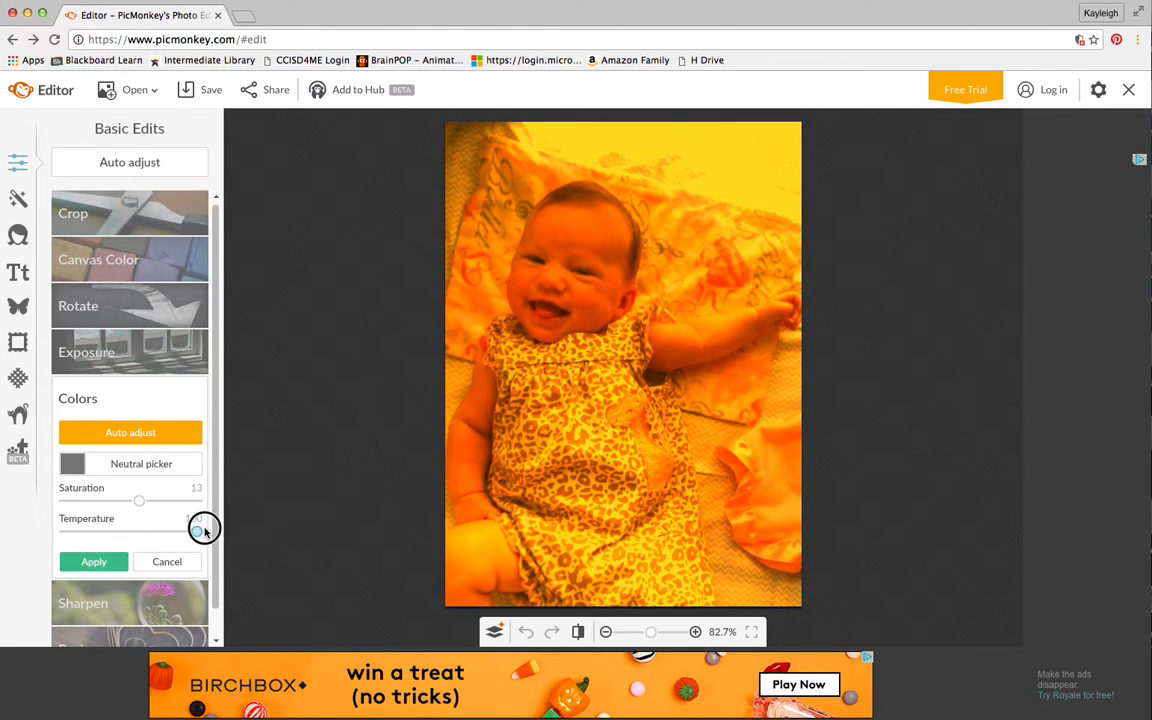
{"action": "left_click_drag", "start_coordinate": [204, 532], "coordinate": [137, 530]}
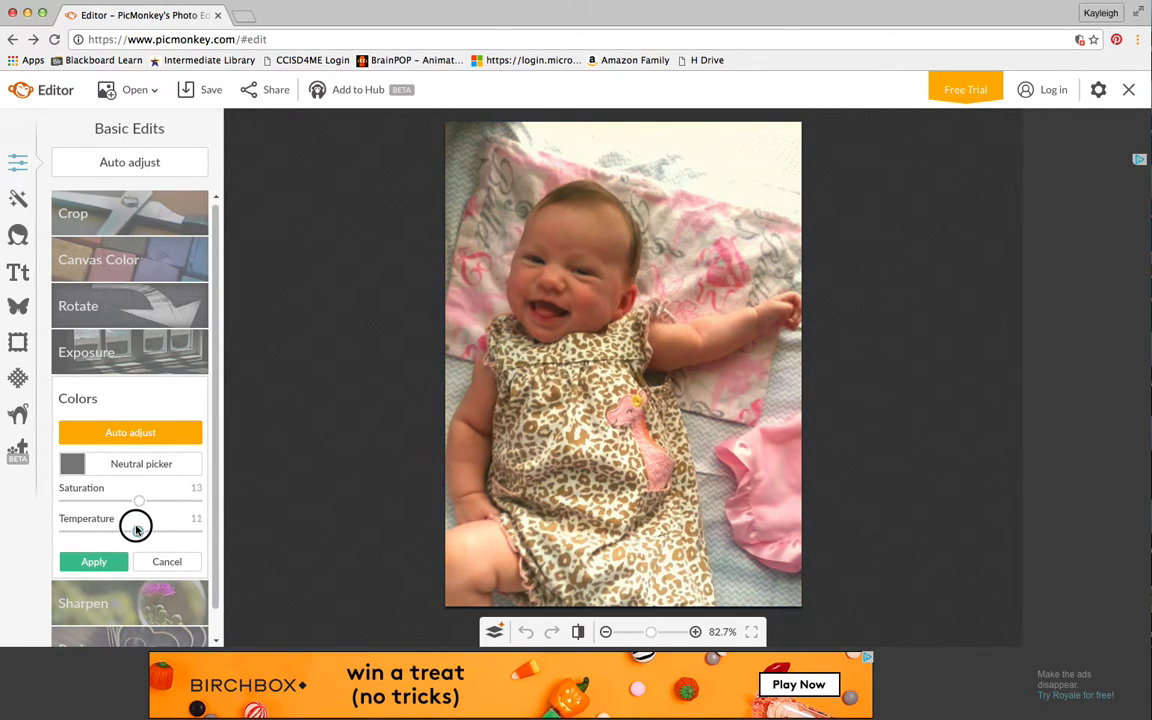
{"action": "left_click", "coordinate": [95, 563]}
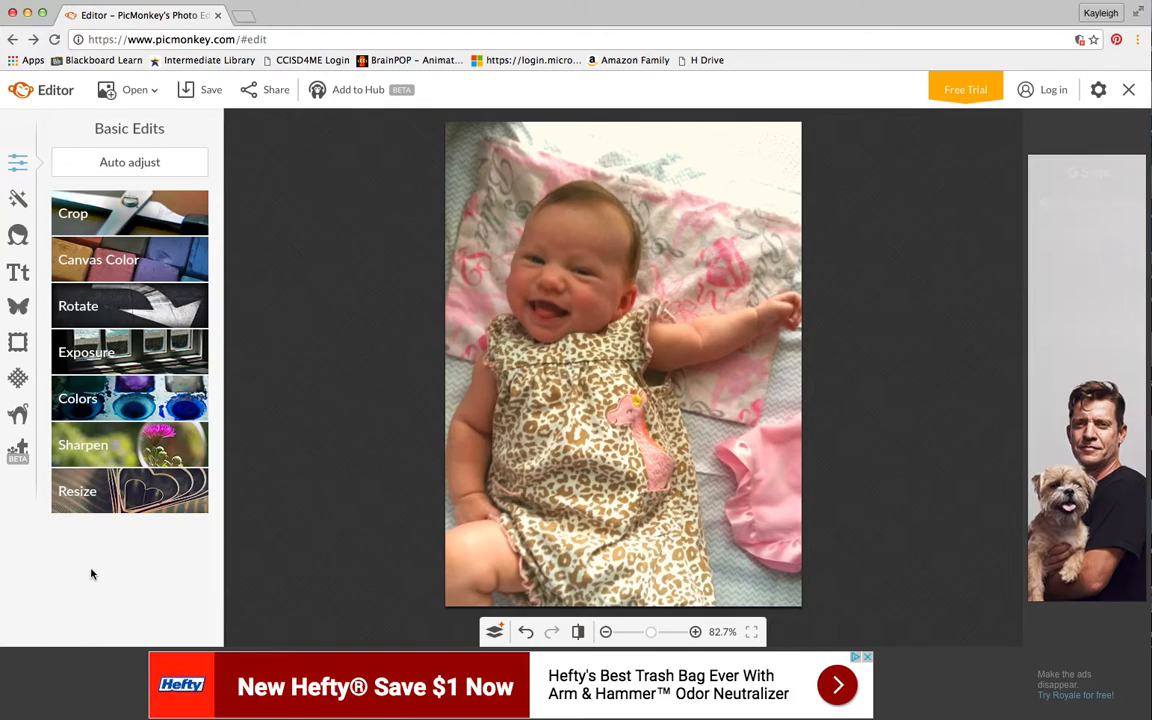
Try sharpening the photo with Sharpness at 39 and inspect the effect up close at 150%.
{"action": "left_click", "coordinate": [120, 455]}
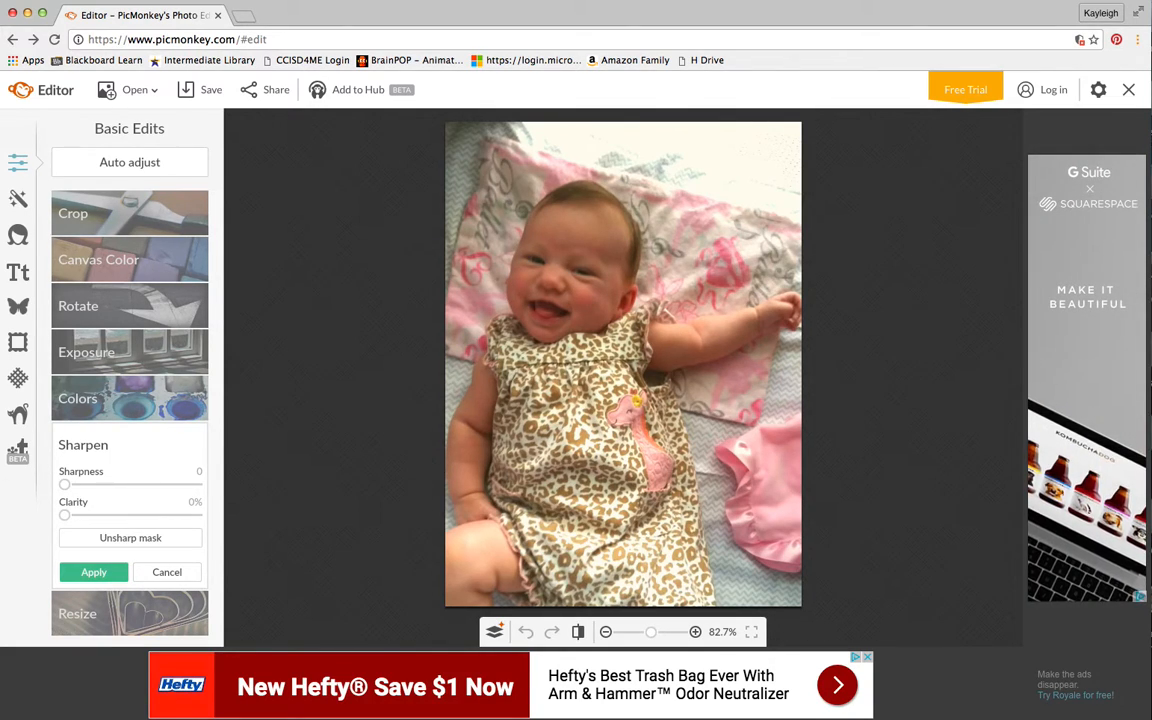
{"action": "left_click_drag", "start_coordinate": [64, 484], "coordinate": [225, 492]}
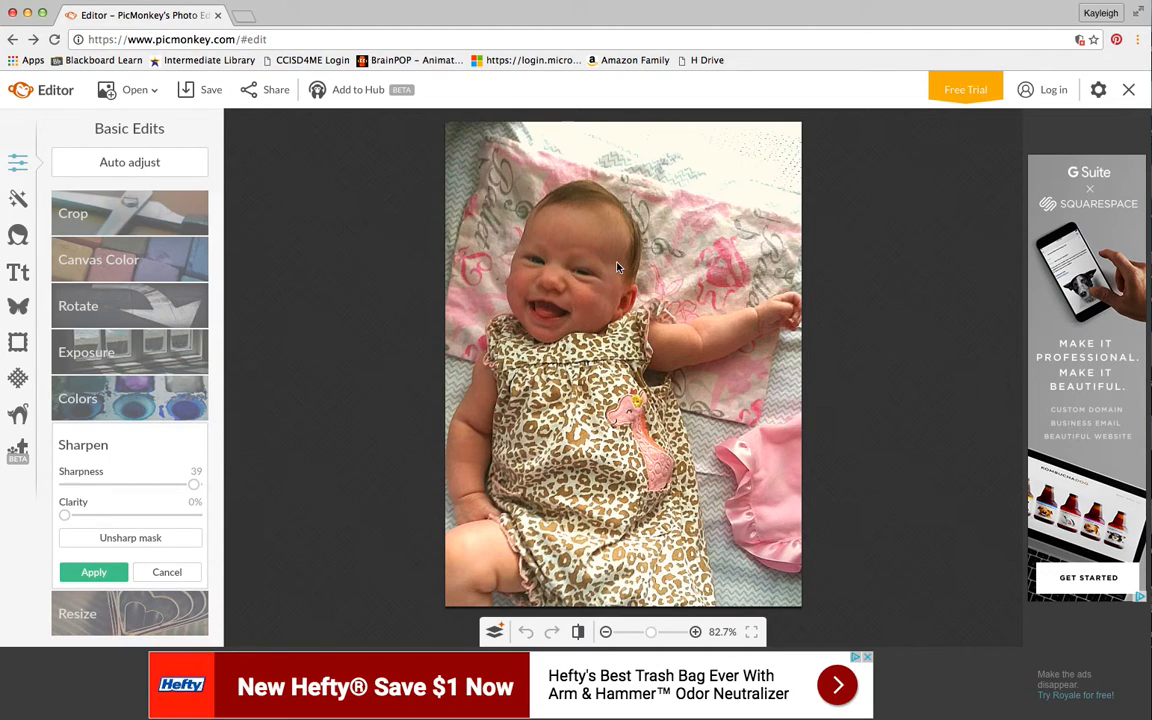
{"action": "left_click", "coordinate": [697, 636]}
{"action": "left_click", "coordinate": [697, 636]}
{"action": "left_click", "coordinate": [697, 636]}
{"action": "left_click", "coordinate": [697, 636]}
{"action": "left_click", "coordinate": [697, 636]}
{"action": "left_click", "coordinate": [697, 636]}
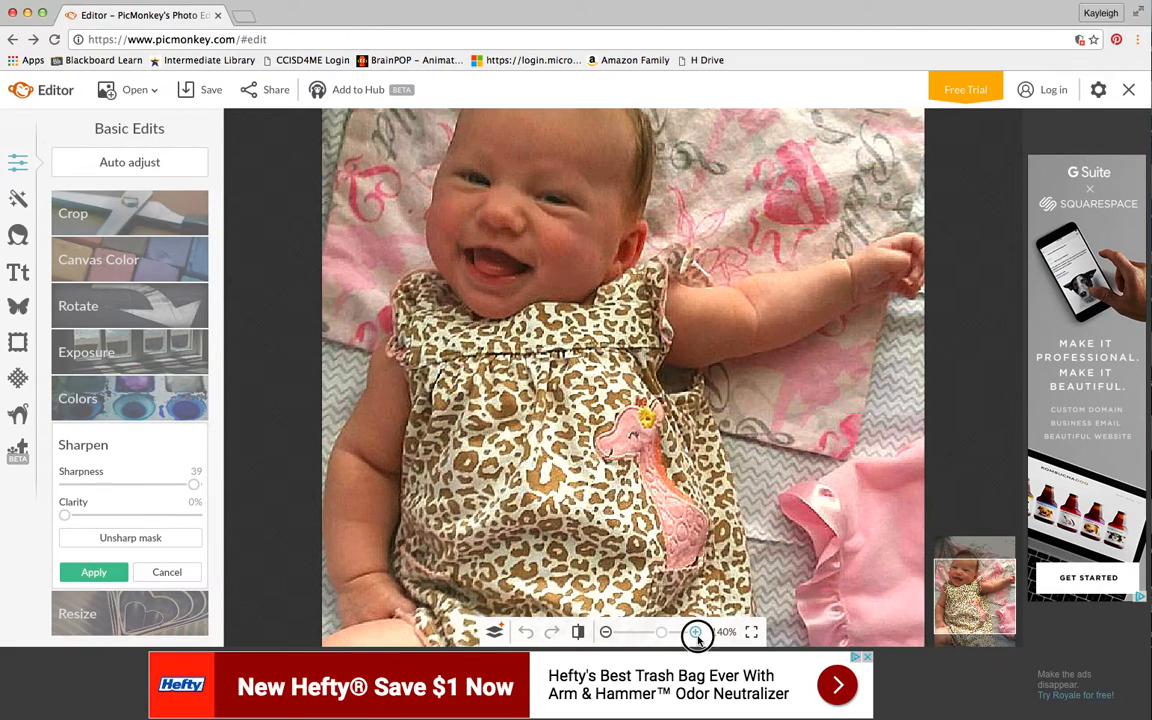
{"action": "left_click", "coordinate": [697, 636]}
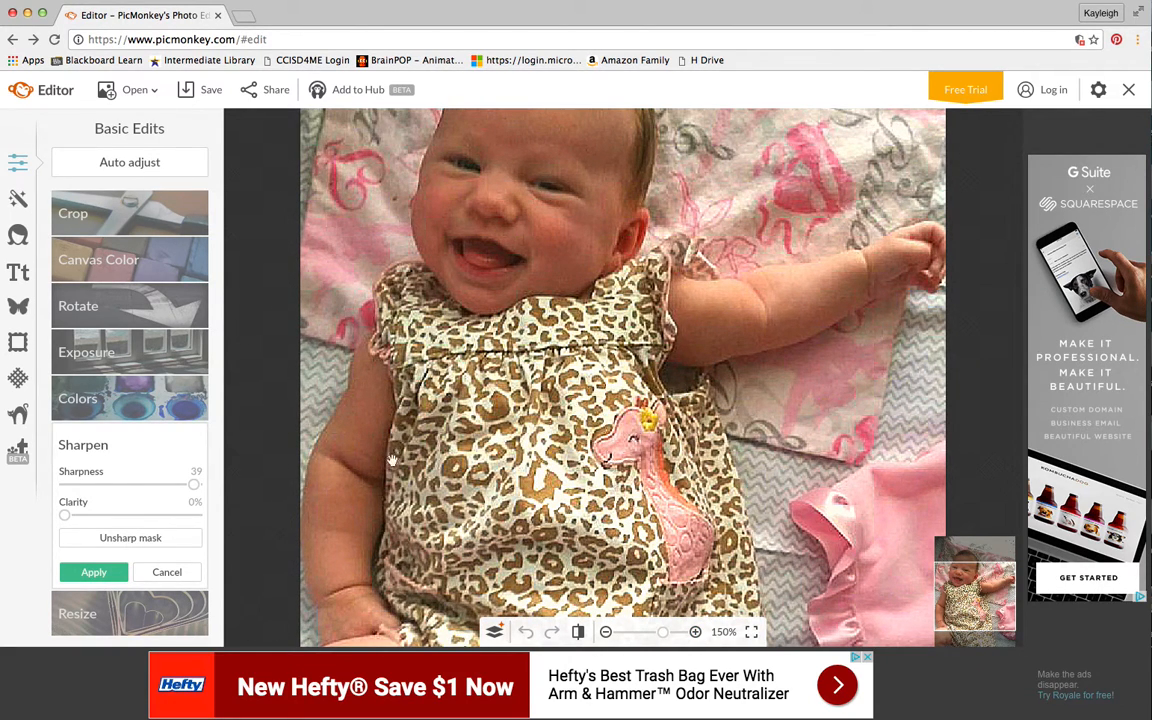
Set Sharpness back to 0, try Clarity at 100% and 0%, and cancel the sharpening.
{"action": "left_click_drag", "start_coordinate": [194, 484], "coordinate": [234, 513]}
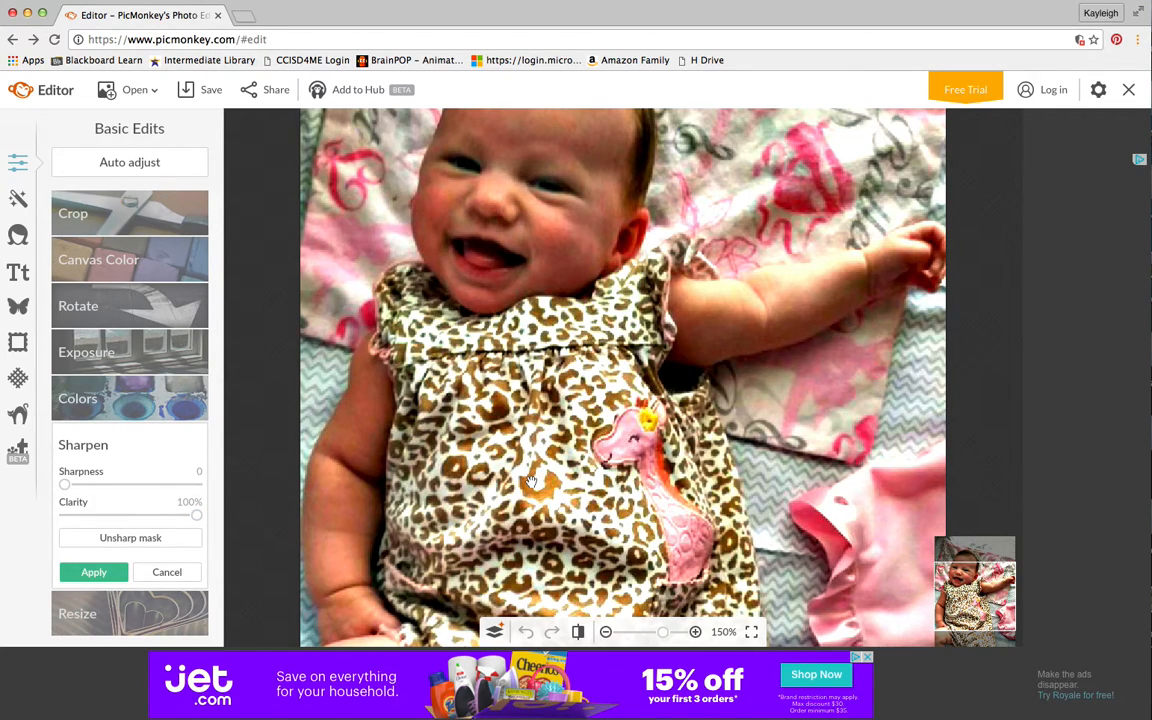
{"action": "left_click_drag", "start_coordinate": [197, 512], "coordinate": [36, 507]}
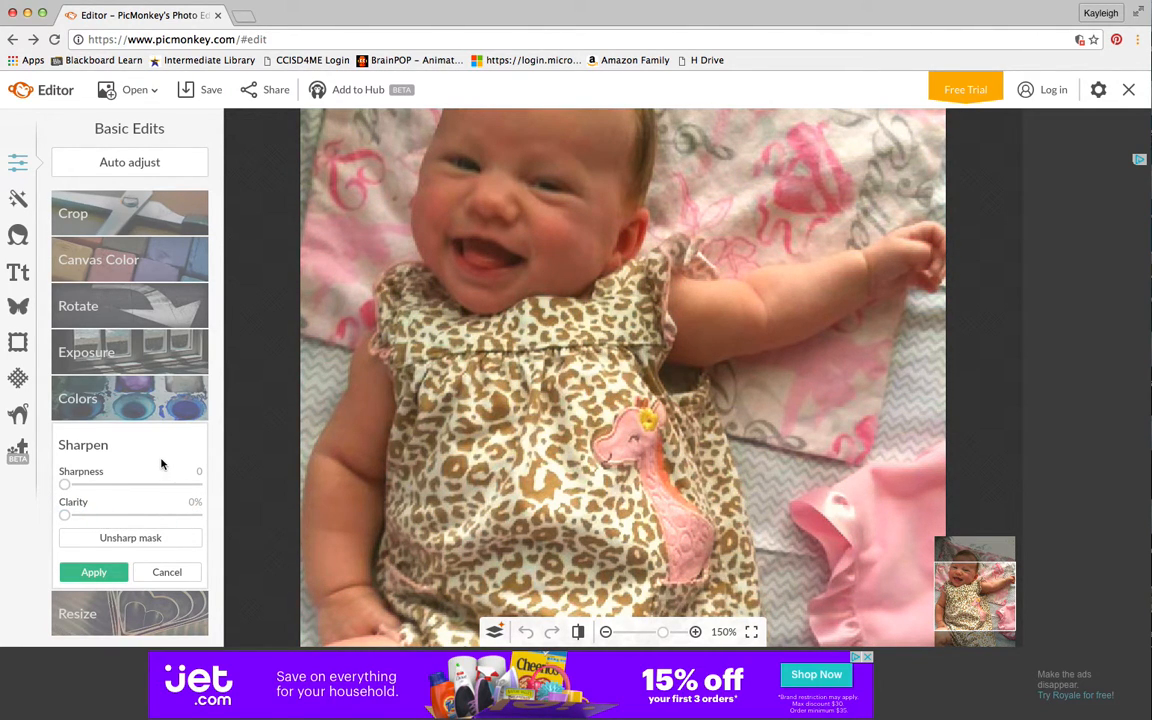
{"action": "left_click", "coordinate": [163, 571]}
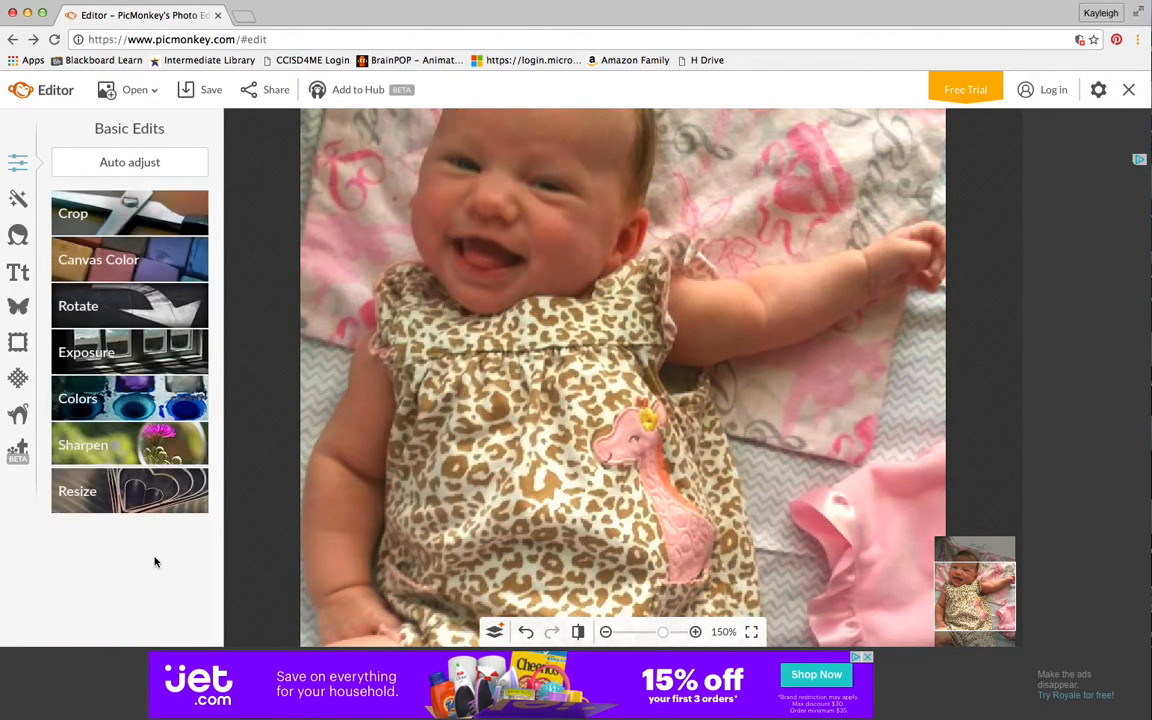
Look at the Resize options with the photo viewed at 90%, and cancel without resizing.
{"action": "left_click", "coordinate": [111, 509]}
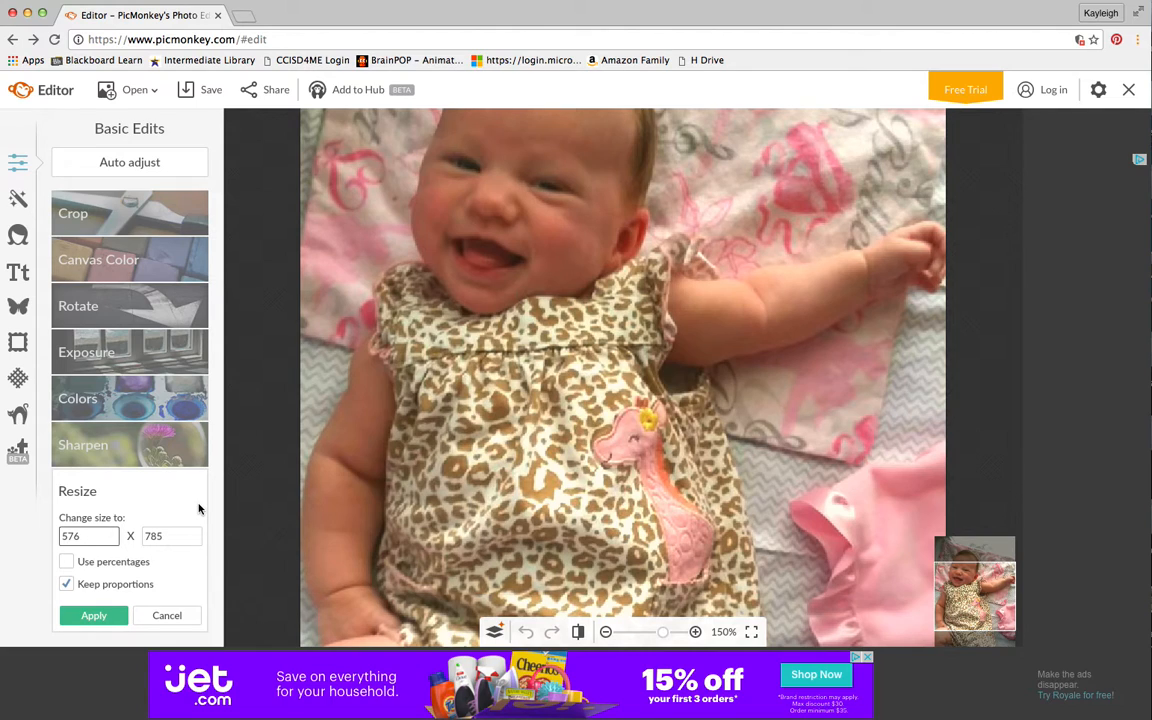
{"action": "left_click", "coordinate": [603, 632]}
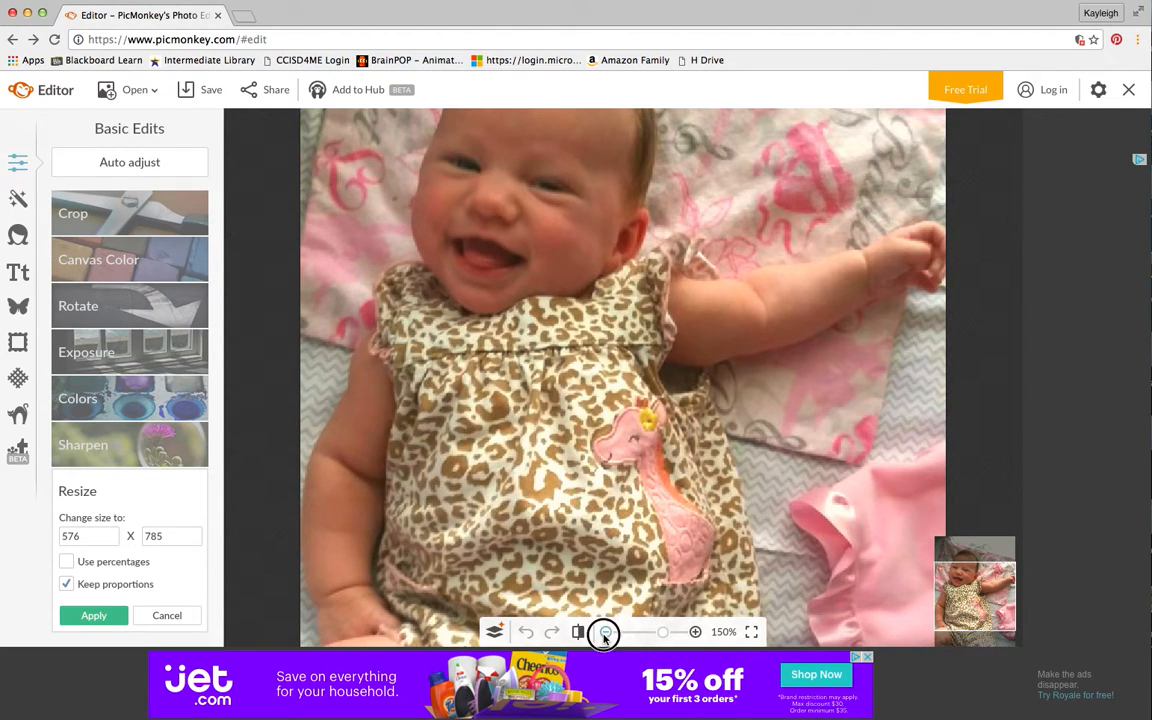
{"action": "left_click", "coordinate": [604, 633]}
{"action": "left_click", "coordinate": [604, 634]}
{"action": "left_click", "coordinate": [605, 634]}
{"action": "left_click", "coordinate": [605, 634]}
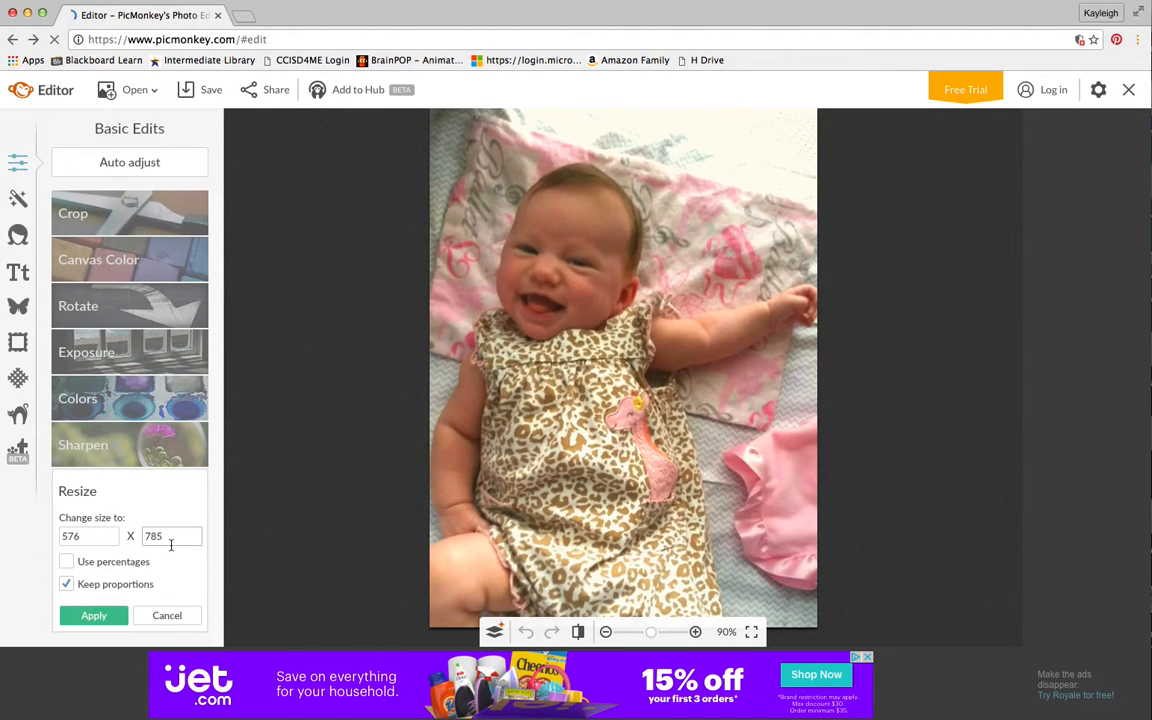
{"action": "left_click", "coordinate": [166, 616]}
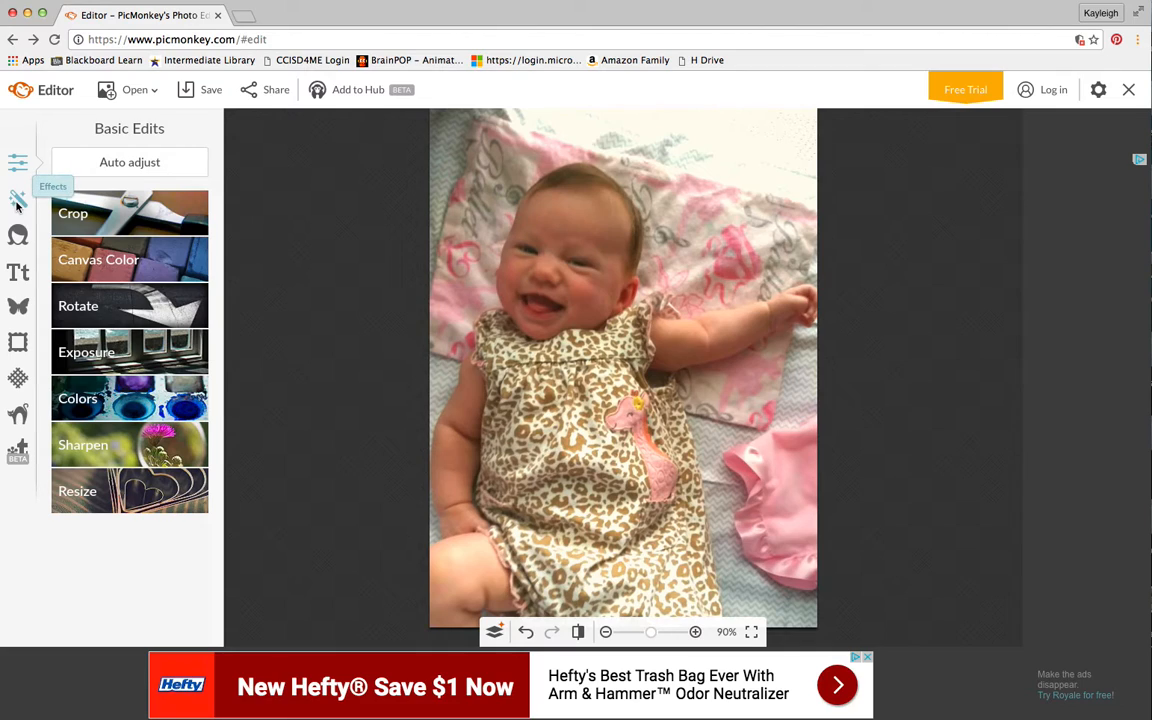
Try the Orton effect, paint the original look back over the baby's face, and cancel the effect.
{"action": "left_click", "coordinate": [17, 201]}
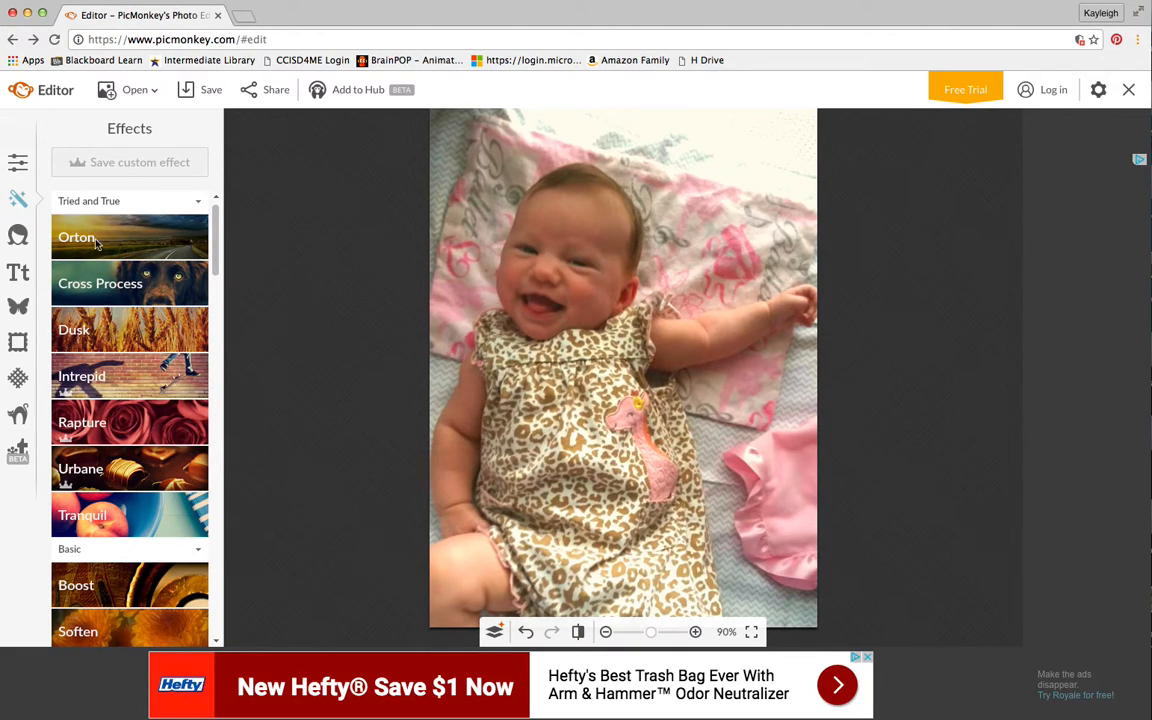
{"action": "left_click", "coordinate": [133, 251]}
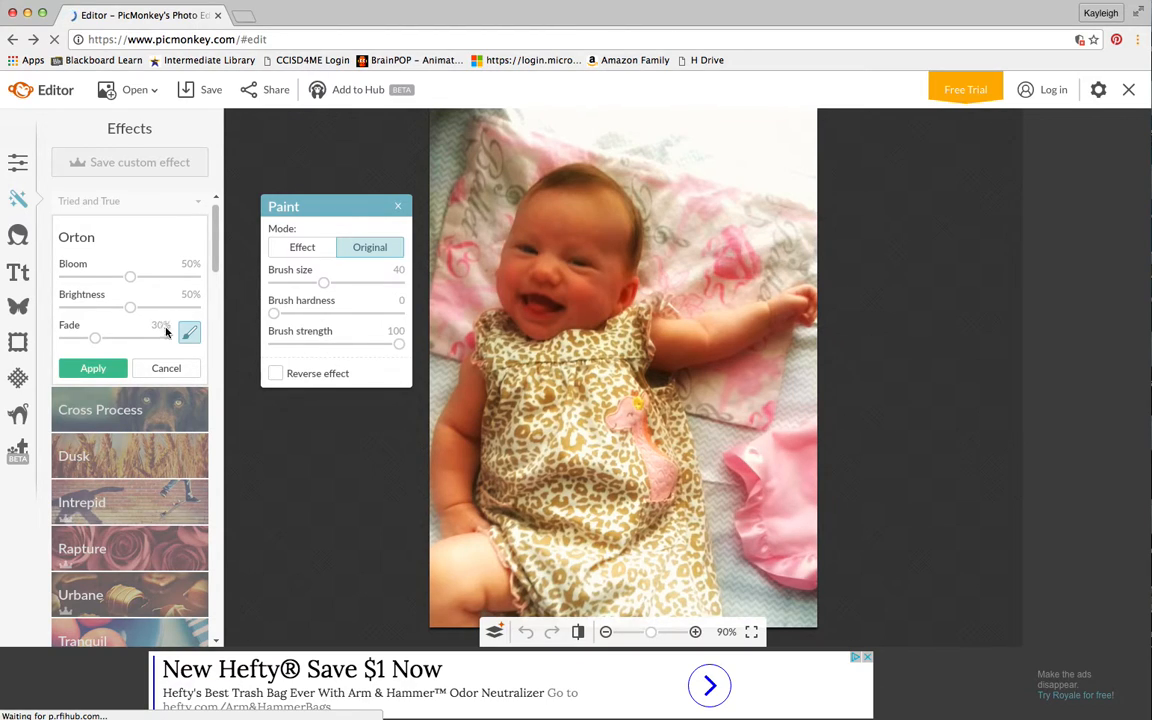
{"action": "mouse_move", "coordinate": [521, 267]}
{"action": "left_mouse_down"}
{"action": "mouse_move", "coordinate": [529, 308]}
{"action": "mouse_move", "coordinate": [507, 284]}
{"action": "mouse_move", "coordinate": [522, 268]}
{"action": "mouse_move", "coordinate": [555, 274]}
{"action": "mouse_move", "coordinate": [560, 236]}
{"action": "mouse_move", "coordinate": [540, 279]}
{"action": "mouse_move", "coordinate": [517, 284]}
{"action": "mouse_move", "coordinate": [511, 245]}
{"action": "mouse_move", "coordinate": [573, 192]}
{"action": "mouse_move", "coordinate": [607, 208]}
{"action": "mouse_move", "coordinate": [612, 286]}
{"action": "mouse_move", "coordinate": [526, 312]}
{"action": "mouse_move", "coordinate": [567, 231]}
{"action": "mouse_move", "coordinate": [534, 261]}
{"action": "mouse_move", "coordinate": [528, 310]}
{"action": "mouse_move", "coordinate": [568, 299]}
{"action": "mouse_move", "coordinate": [591, 252]}
{"action": "mouse_move", "coordinate": [584, 224]}
{"action": "mouse_move", "coordinate": [589, 272]}
{"action": "mouse_move", "coordinate": [538, 318]}
{"action": "mouse_move", "coordinate": [597, 312]}
{"action": "mouse_move", "coordinate": [624, 292]}
{"action": "mouse_move", "coordinate": [613, 265]}
{"action": "mouse_move", "coordinate": [629, 237]}
{"action": "mouse_move", "coordinate": [607, 203]}
{"action": "left_mouse_up"}
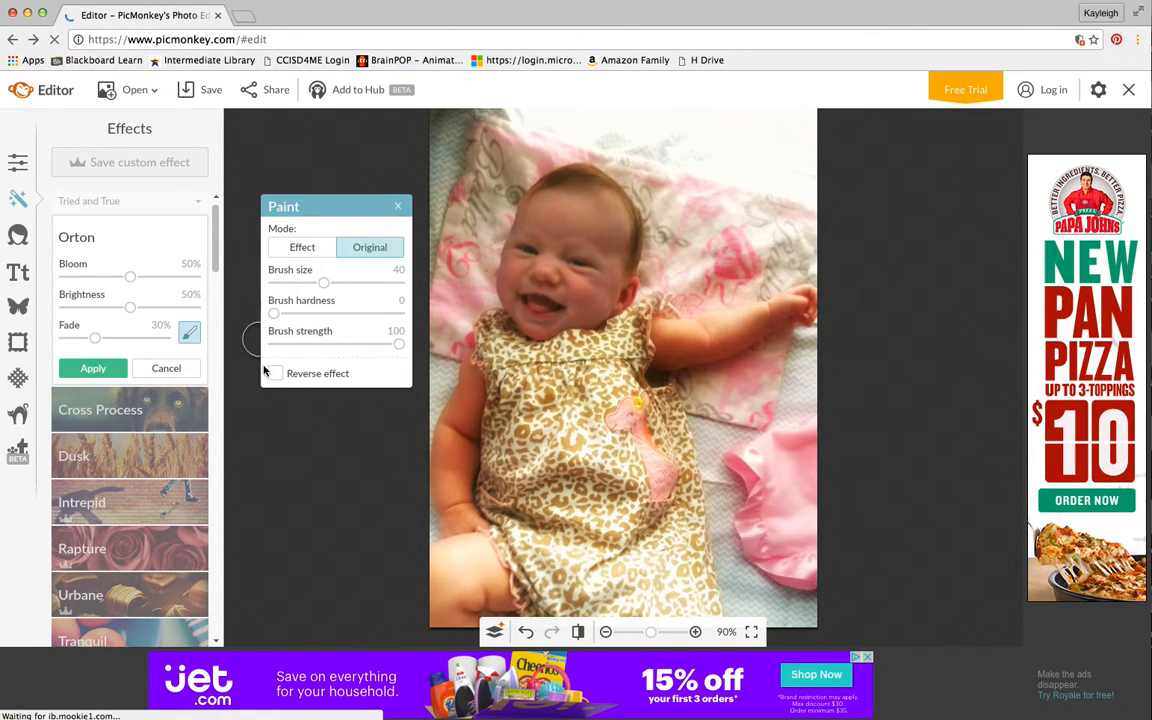
{"action": "left_click", "coordinate": [174, 373]}
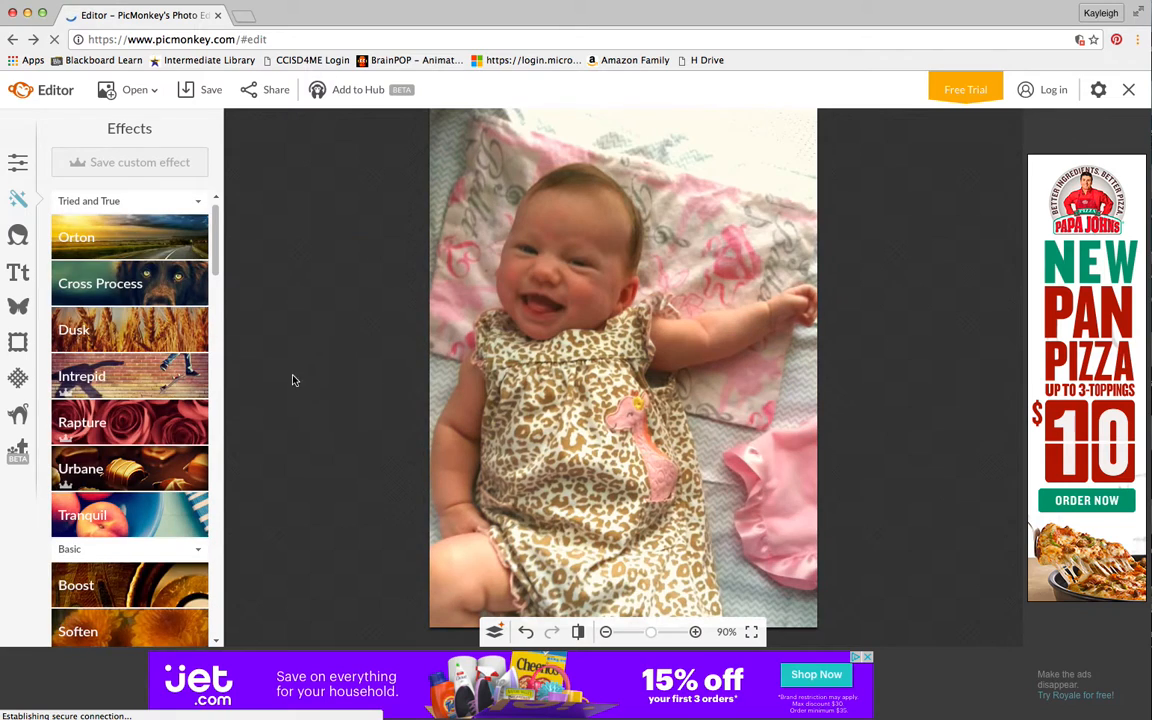
Try Orton with Reverse effect enabled, paint the effect onto only the baby's face, and cancel it.
{"action": "left_click", "coordinate": [148, 246]}
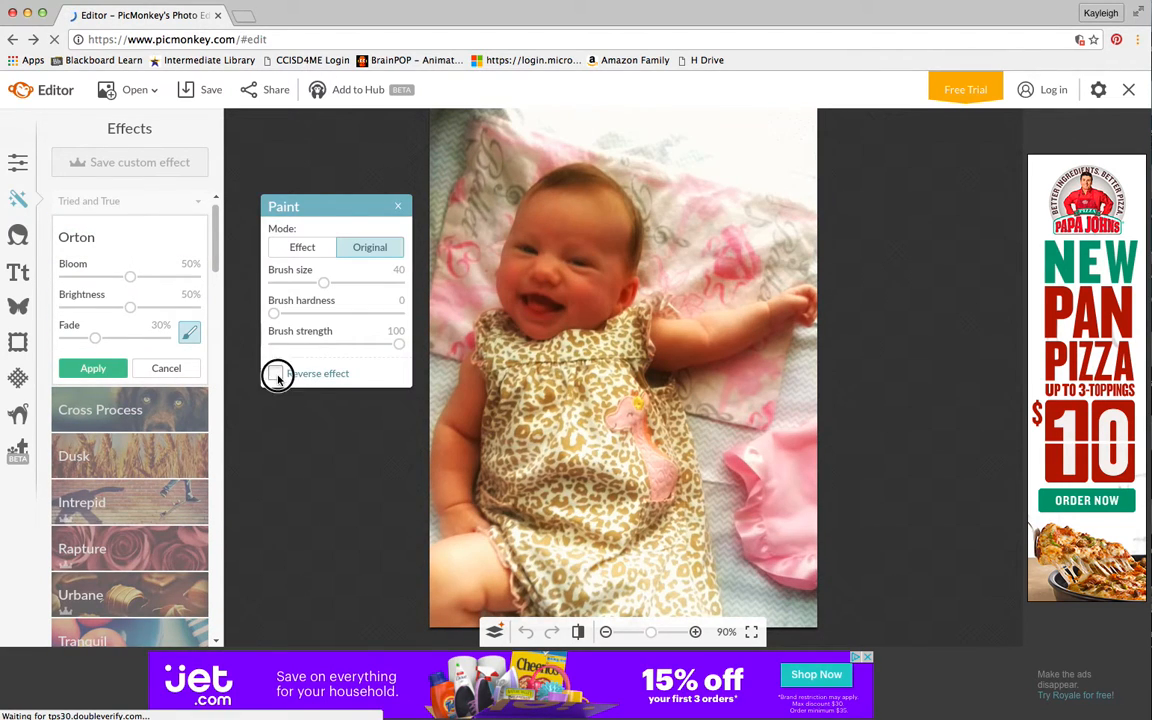
{"action": "left_click", "coordinate": [275, 373]}
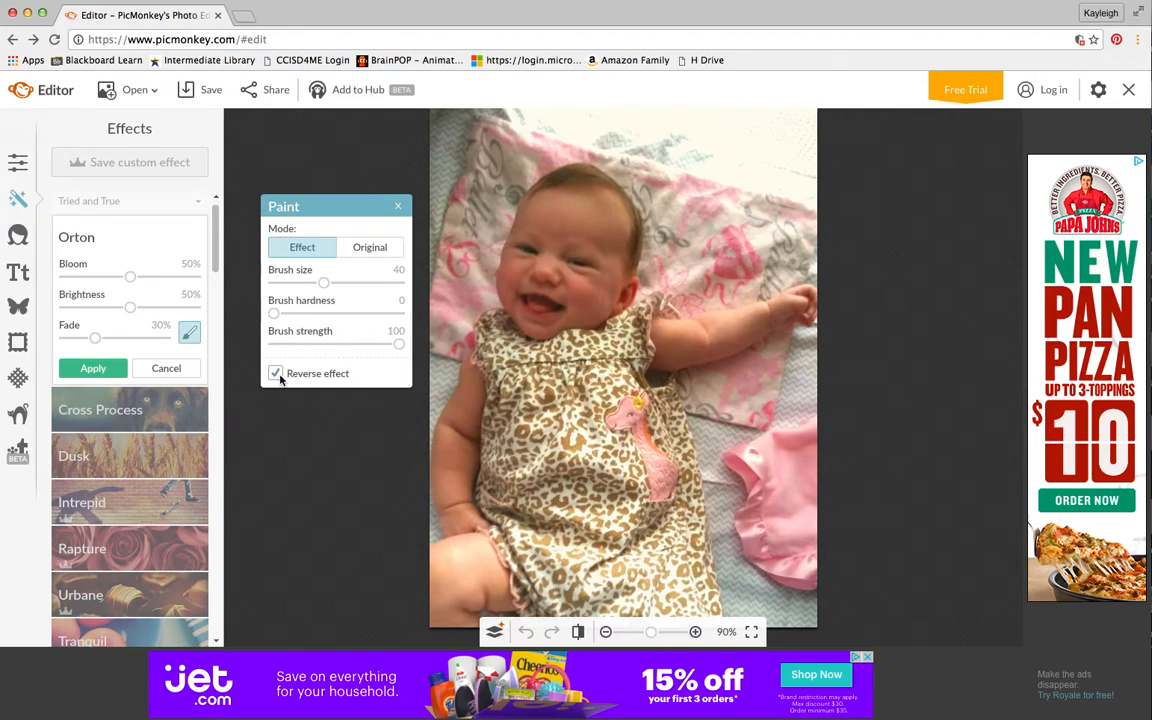
{"action": "mouse_move", "coordinate": [552, 308]}
{"action": "left_mouse_down"}
{"action": "mouse_move", "coordinate": [519, 316]}
{"action": "mouse_move", "coordinate": [509, 265]}
{"action": "mouse_move", "coordinate": [553, 206]}
{"action": "mouse_move", "coordinate": [594, 202]}
{"action": "mouse_move", "coordinate": [612, 226]}
{"action": "mouse_move", "coordinate": [586, 303]}
{"action": "mouse_move", "coordinate": [539, 304]}
{"action": "mouse_move", "coordinate": [550, 234]}
{"action": "mouse_move", "coordinate": [551, 278]}
{"action": "mouse_move", "coordinate": [609, 226]}
{"action": "mouse_move", "coordinate": [616, 261]}
{"action": "mouse_move", "coordinate": [495, 282]}
{"action": "mouse_move", "coordinate": [490, 300]}
{"action": "left_mouse_up"}
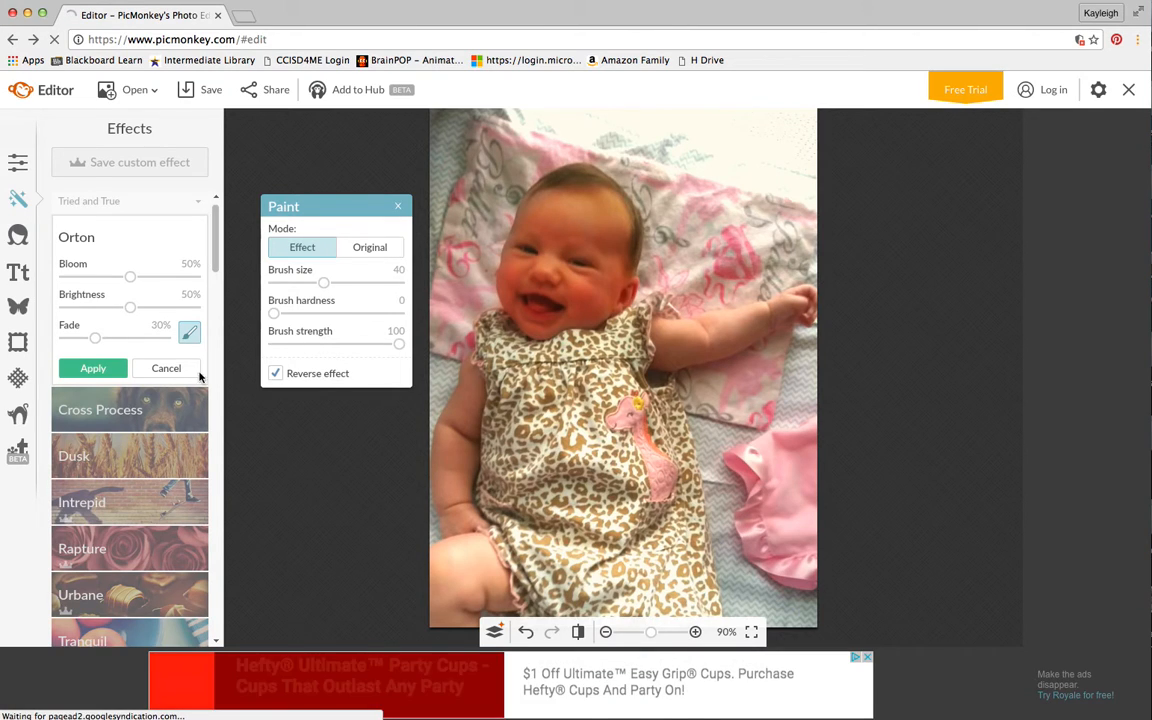
{"action": "left_click", "coordinate": [166, 368]}
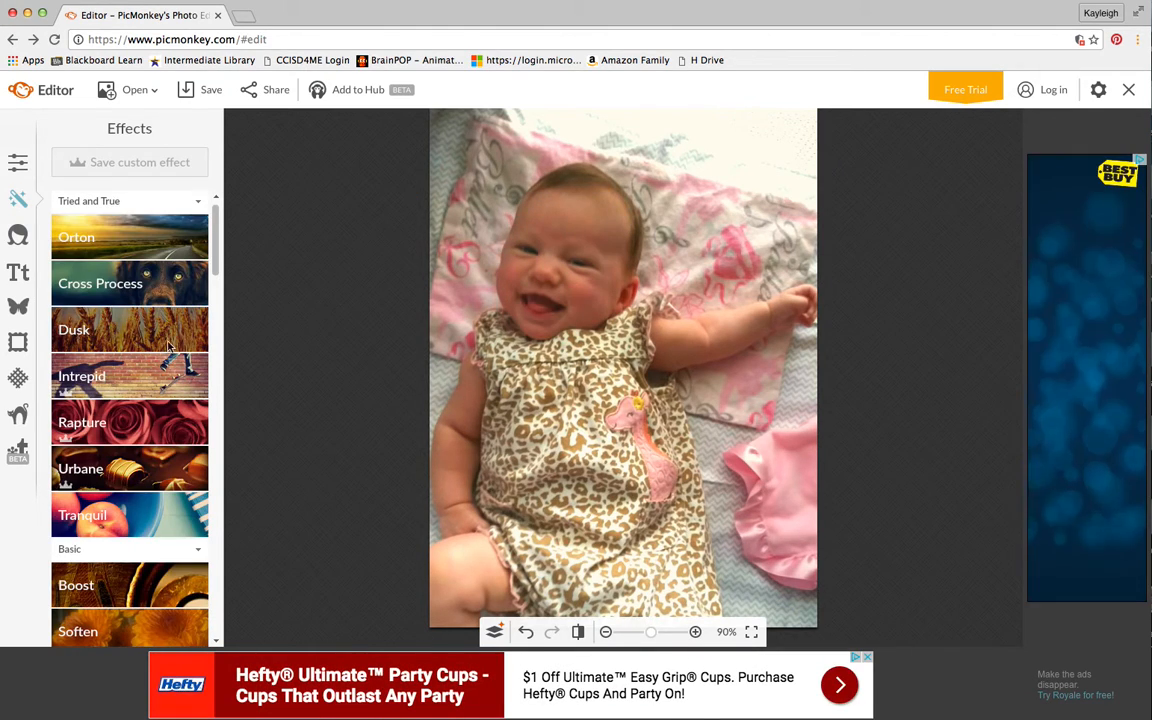
Try the Cross Process effect in Red, Blue and Green, and fade the Green version to 100%.
{"action": "left_click", "coordinate": [135, 283]}
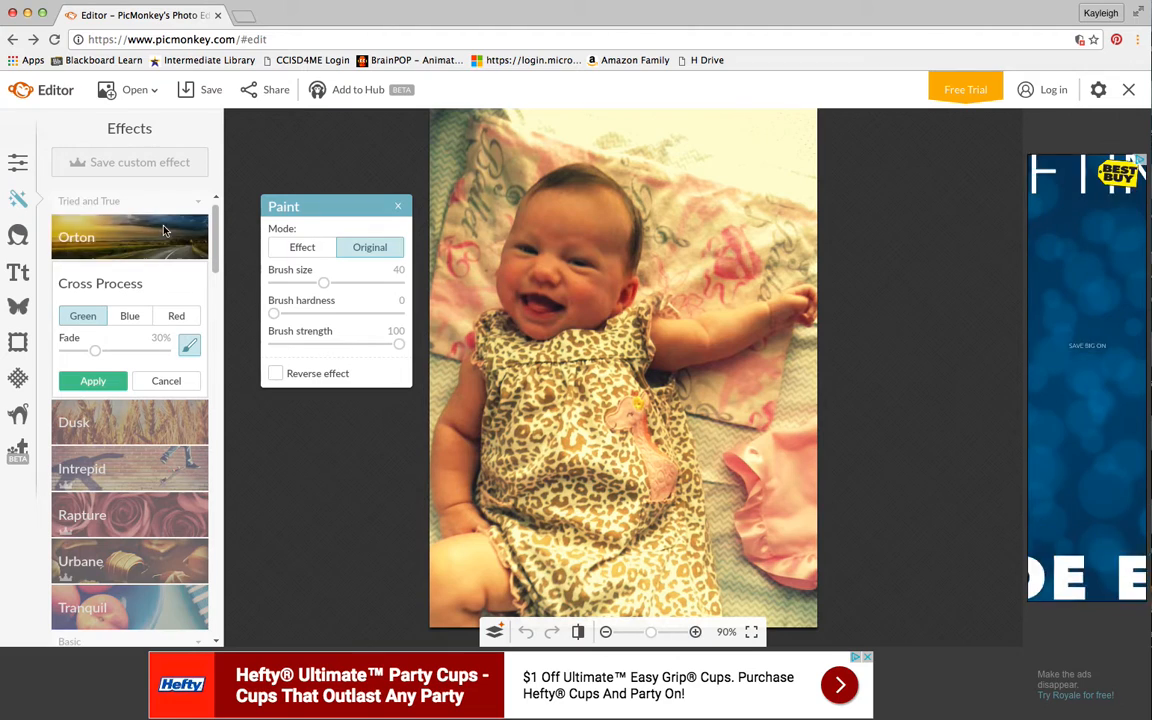
{"action": "left_click", "coordinate": [177, 318]}
{"action": "left_click", "coordinate": [127, 318]}
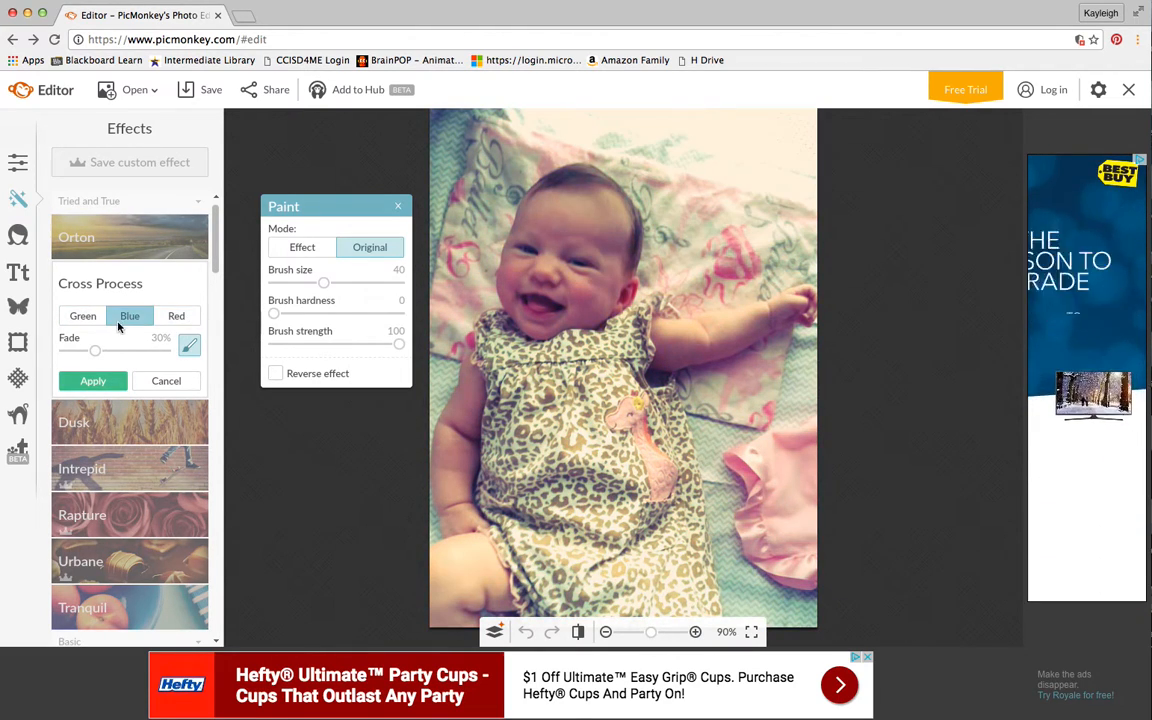
{"action": "left_click", "coordinate": [88, 317]}
{"action": "left_click_drag", "start_coordinate": [96, 352], "coordinate": [179, 349]}
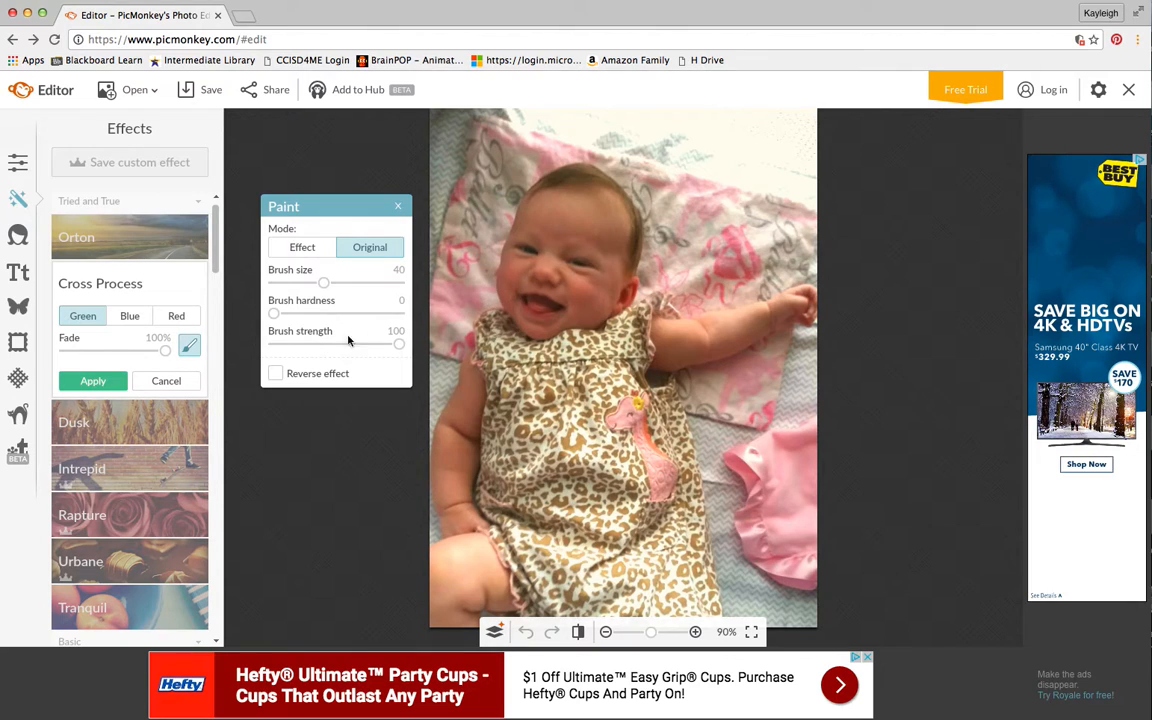
Set the Cross Process Fade to 0%, paint the original back over the face, try Brush size 16, and cancel the effect.
{"action": "left_click_drag", "start_coordinate": [165, 349], "coordinate": [60, 350]}
{"action": "mouse_move", "coordinate": [552, 205]}
{"action": "left_mouse_down"}
{"action": "mouse_move", "coordinate": [592, 203]}
{"action": "mouse_move", "coordinate": [606, 219]}
{"action": "mouse_move", "coordinate": [609, 273]}
{"action": "mouse_move", "coordinate": [566, 309]}
{"action": "mouse_move", "coordinate": [539, 313]}
{"action": "mouse_move", "coordinate": [539, 287]}
{"action": "mouse_move", "coordinate": [569, 241]}
{"action": "mouse_move", "coordinate": [560, 271]}
{"action": "mouse_move", "coordinate": [579, 290]}
{"action": "mouse_move", "coordinate": [611, 284]}
{"action": "mouse_move", "coordinate": [611, 202]}
{"action": "mouse_move", "coordinate": [589, 185]}
{"action": "mouse_move", "coordinate": [546, 191]}
{"action": "mouse_move", "coordinate": [534, 216]}
{"action": "mouse_move", "coordinate": [584, 222]}
{"action": "mouse_move", "coordinate": [593, 313]}
{"action": "mouse_move", "coordinate": [591, 282]}
{"action": "mouse_move", "coordinate": [543, 302]}
{"action": "mouse_move", "coordinate": [583, 305]}
{"action": "mouse_move", "coordinate": [629, 249]}
{"action": "mouse_move", "coordinate": [627, 200]}
{"action": "left_mouse_up"}
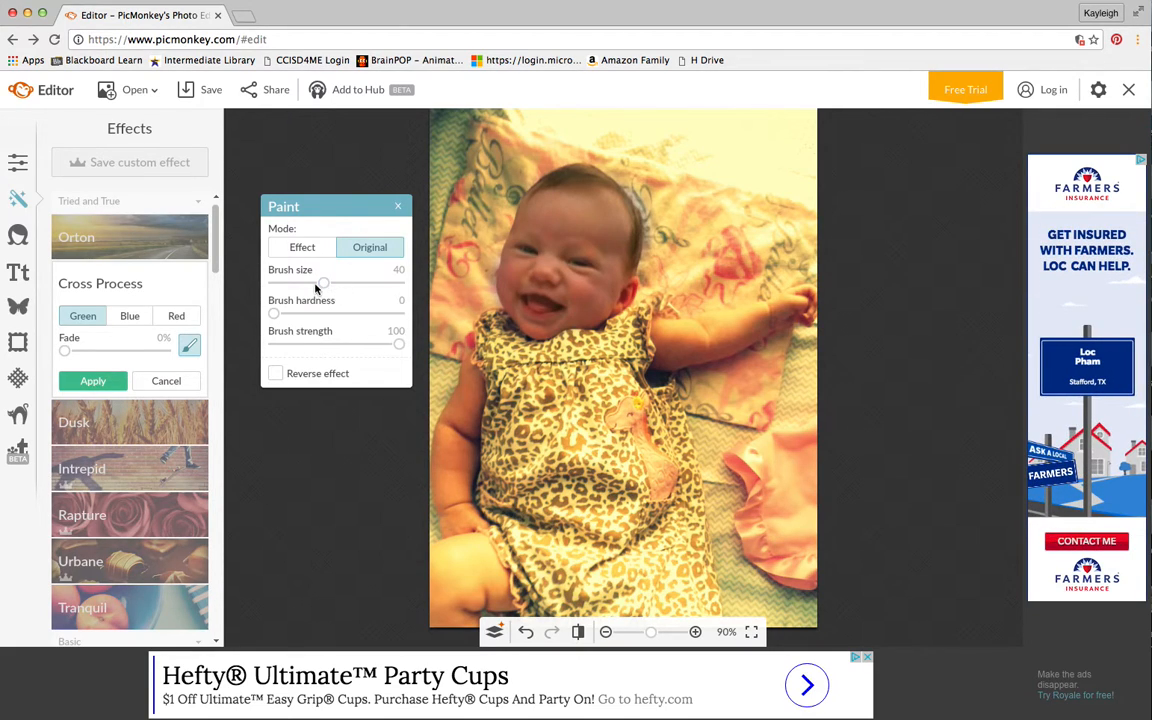
{"action": "left_click_drag", "start_coordinate": [327, 284], "coordinate": [362, 283]}
{"action": "left_click", "coordinate": [327, 285]}
{"action": "left_click_drag", "start_coordinate": [326, 287], "coordinate": [296, 287]}
{"action": "left_click", "coordinate": [182, 381]}
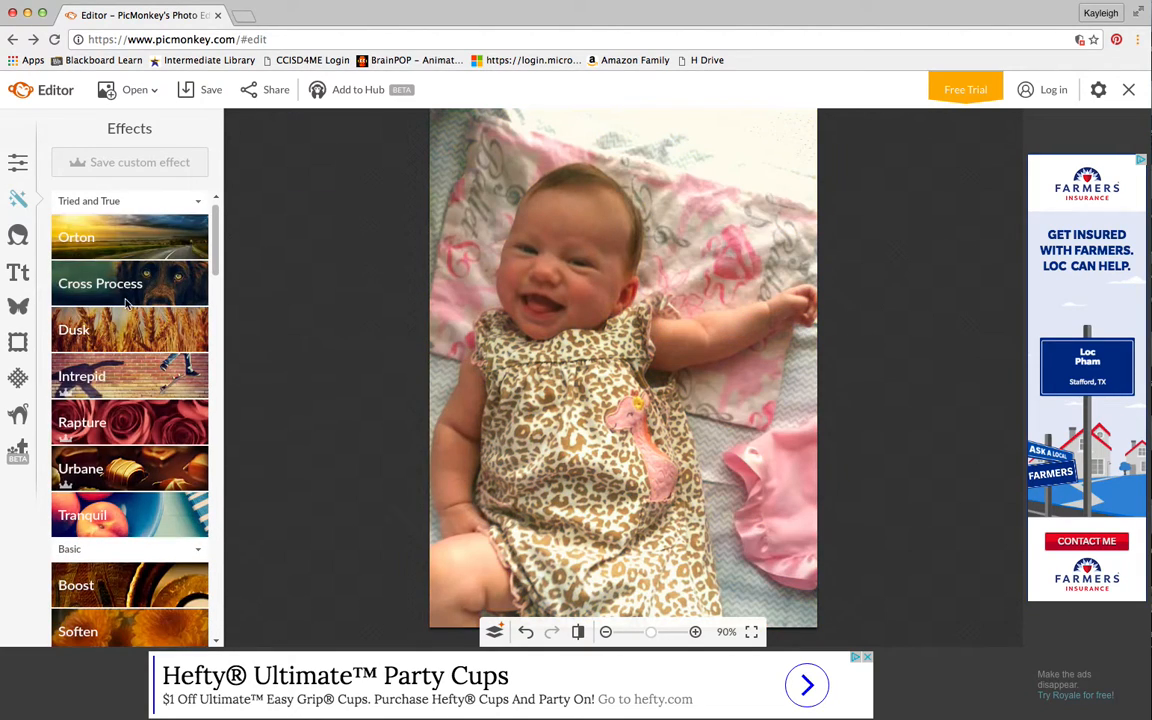
Try the Dusk effect with Reverse effect on and off, and paint the original back over the eyes and the dress's giraffe.
{"action": "left_click", "coordinate": [130, 334]}
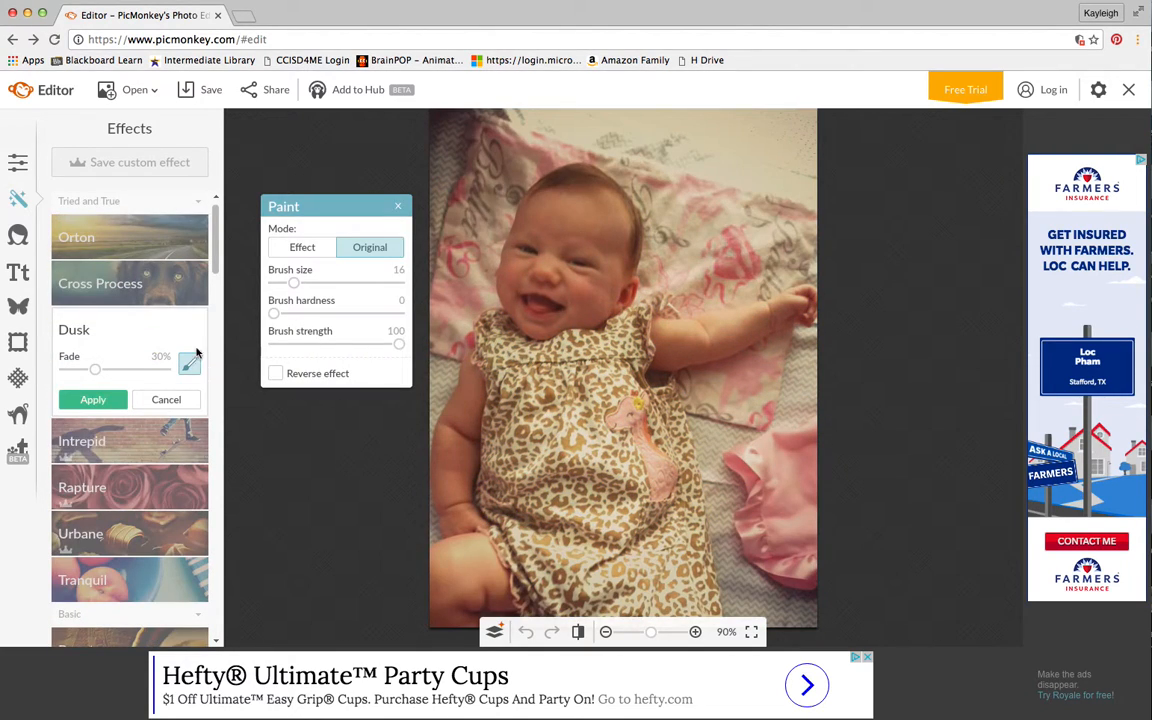
{"action": "left_click", "coordinate": [275, 373]}
{"action": "left_click", "coordinate": [275, 373]}
{"action": "left_click_drag", "start_coordinate": [570, 262], "coordinate": [600, 267]}
{"action": "left_click_drag", "start_coordinate": [519, 250], "coordinate": [538, 252]}
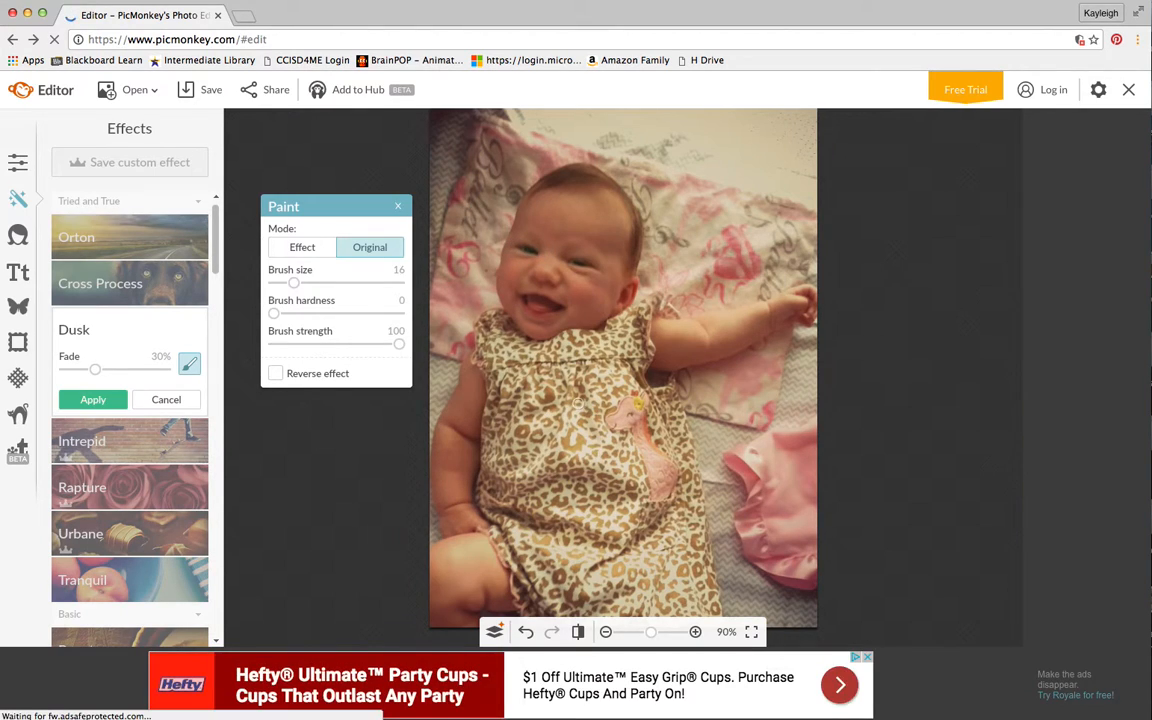
{"action": "mouse_move", "coordinate": [620, 413]}
{"action": "left_mouse_down"}
{"action": "mouse_move", "coordinate": [617, 422]}
{"action": "mouse_move", "coordinate": [648, 399]}
{"action": "mouse_move", "coordinate": [638, 422]}
{"action": "mouse_move", "coordinate": [657, 466]}
{"action": "mouse_move", "coordinate": [671, 468]}
{"action": "mouse_move", "coordinate": [663, 489]}
{"action": "mouse_move", "coordinate": [648, 452]}
{"action": "left_mouse_up"}
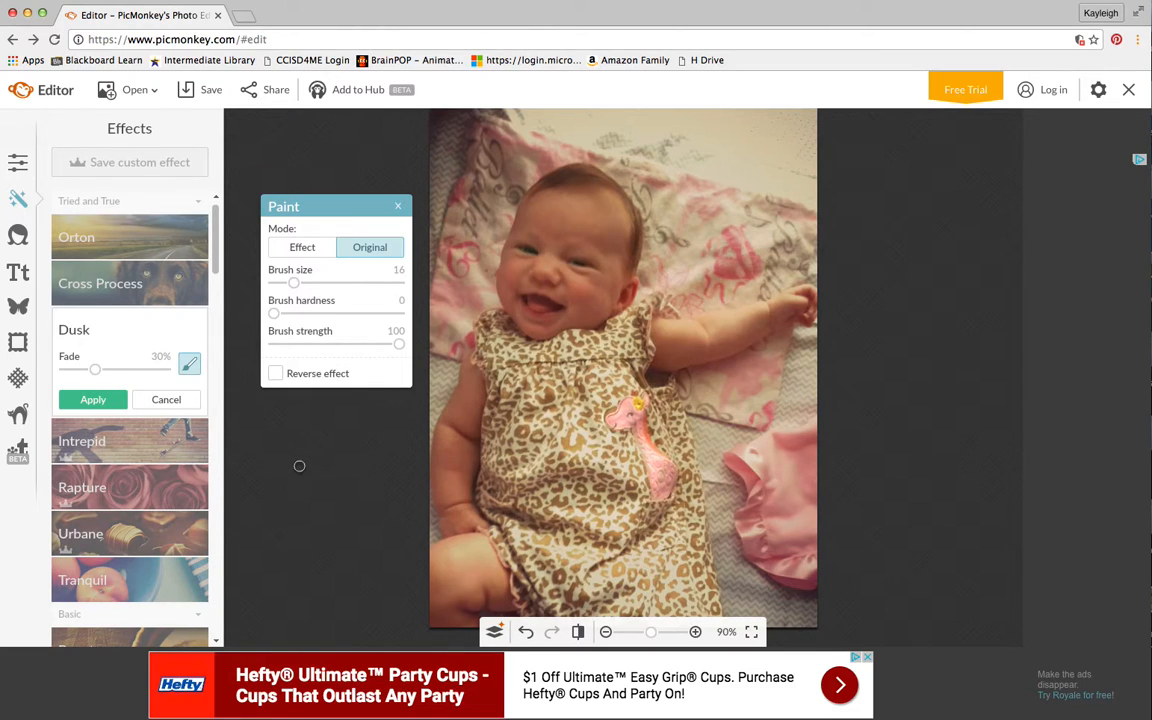
Try a harder brush, return Brush hardness to 0, and cancel the Dusk effect.
{"action": "left_click_drag", "start_coordinate": [275, 316], "coordinate": [399, 313]}
{"action": "left_click_drag", "start_coordinate": [377, 315], "coordinate": [267, 327]}
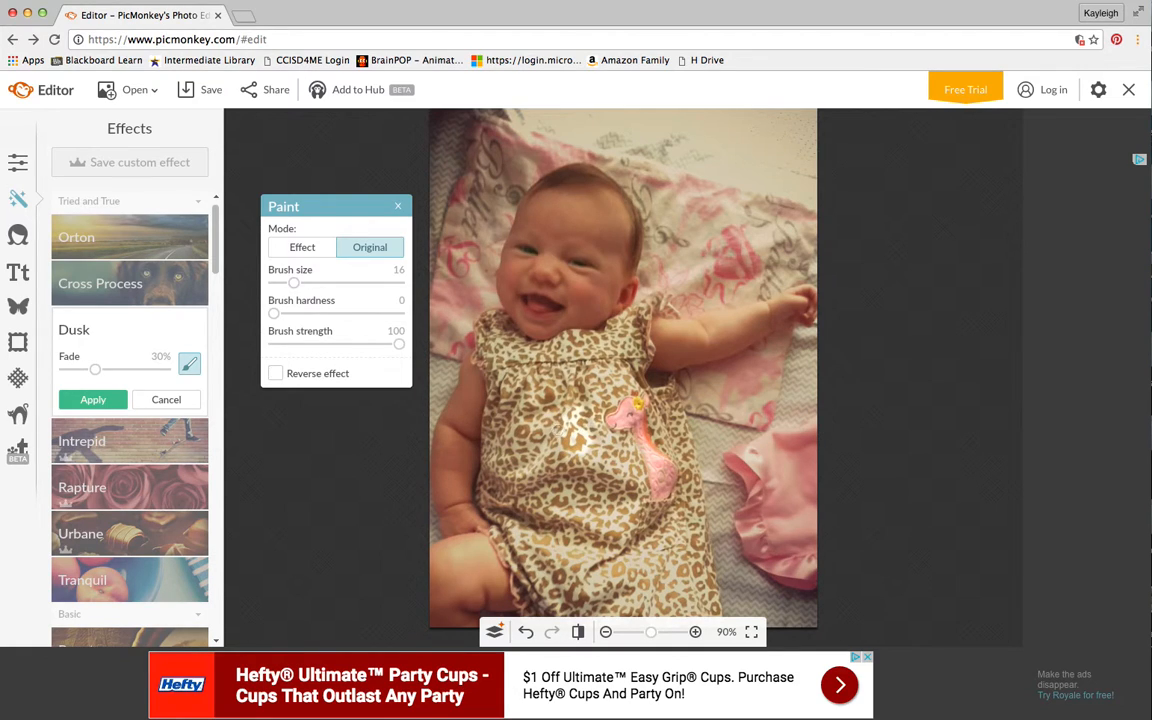
{"action": "left_click", "coordinate": [166, 398]}
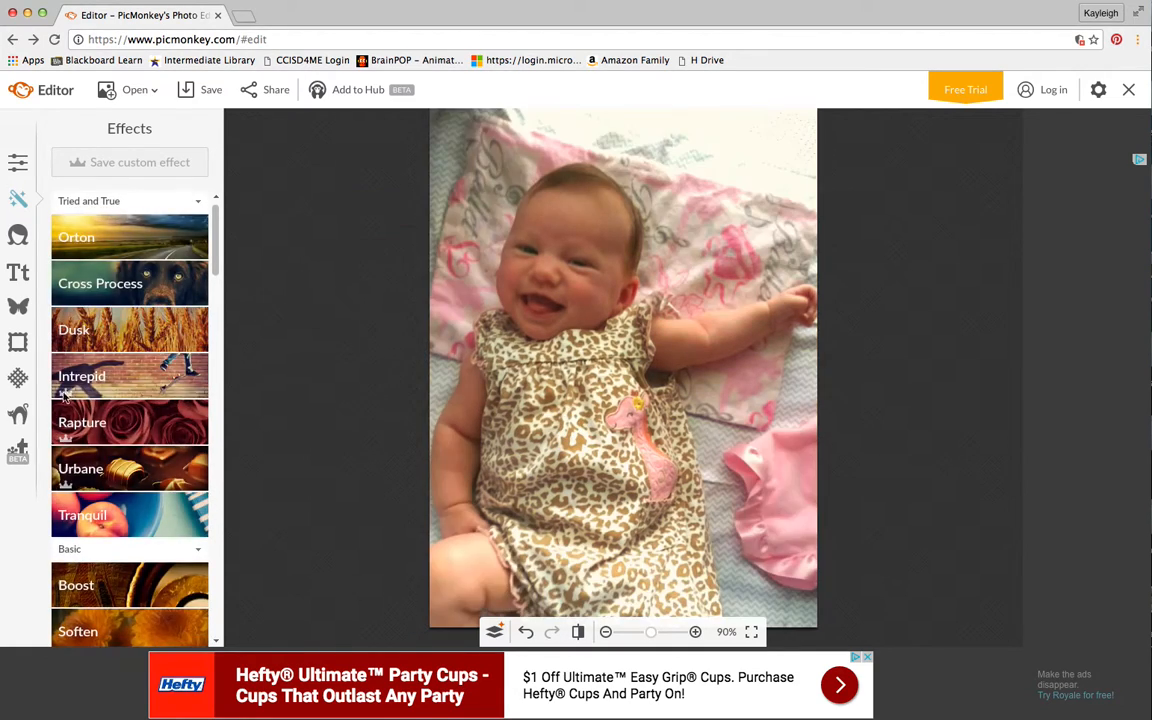
Preview the Tranquil effect on the photo and cancel it.
{"action": "left_click", "coordinate": [151, 515]}
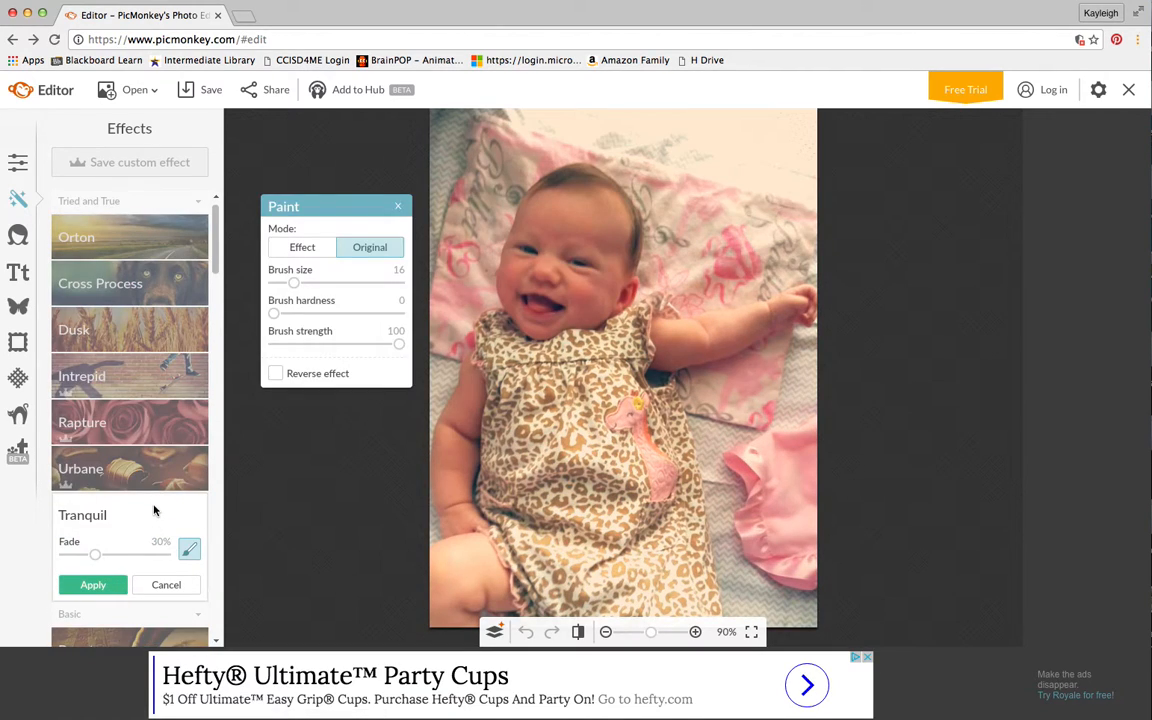
{"action": "left_click", "coordinate": [158, 583]}
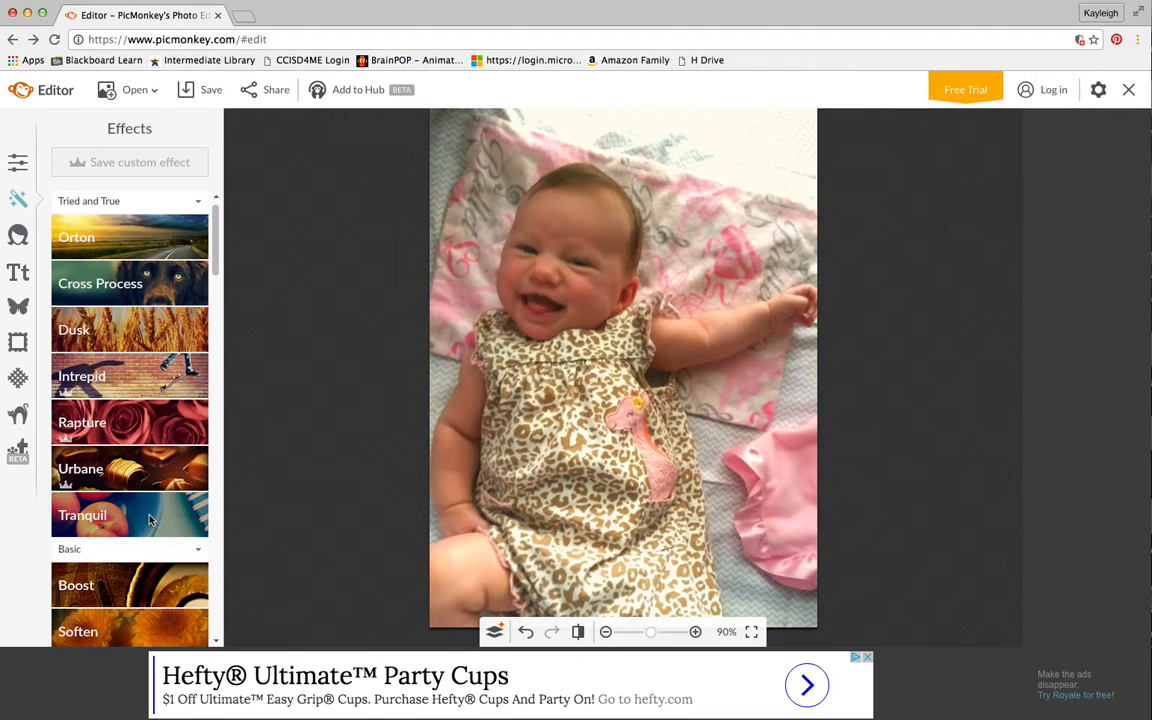
{"action": "scroll", "coordinate": [150, 519], "scroll_direction": "down", "scroll_amount": 5}
{"action": "scroll", "coordinate": [150, 519], "scroll_direction": "up", "scroll_amount": 10}
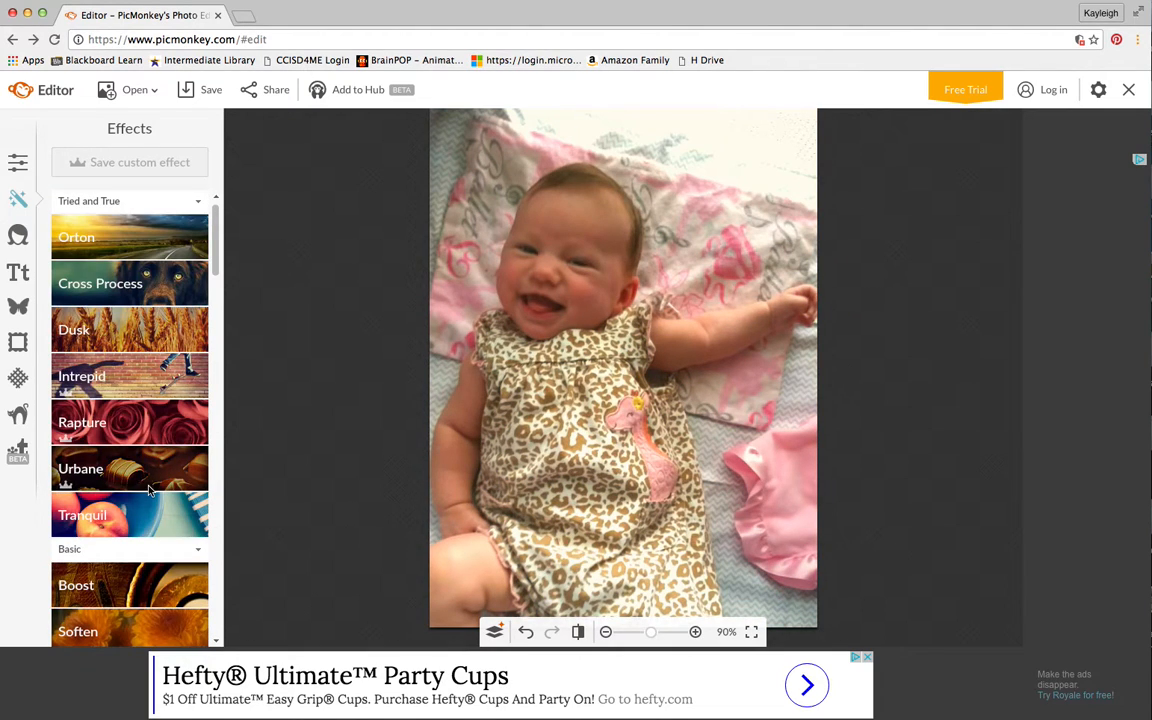
Collapse the Basic effects group and try Black and White with a shifted Contrast filter and Fade at 10%.
{"action": "left_click", "coordinate": [140, 549]}
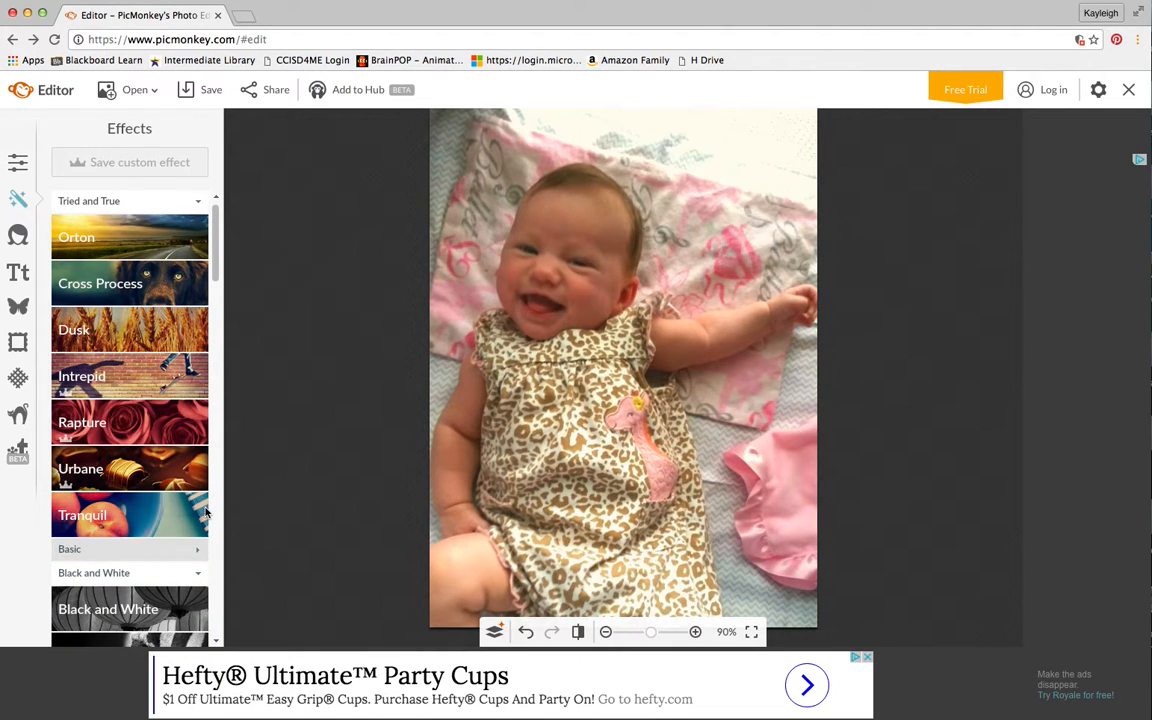
{"action": "left_click_drag", "start_coordinate": [214, 278], "coordinate": [212, 343]}
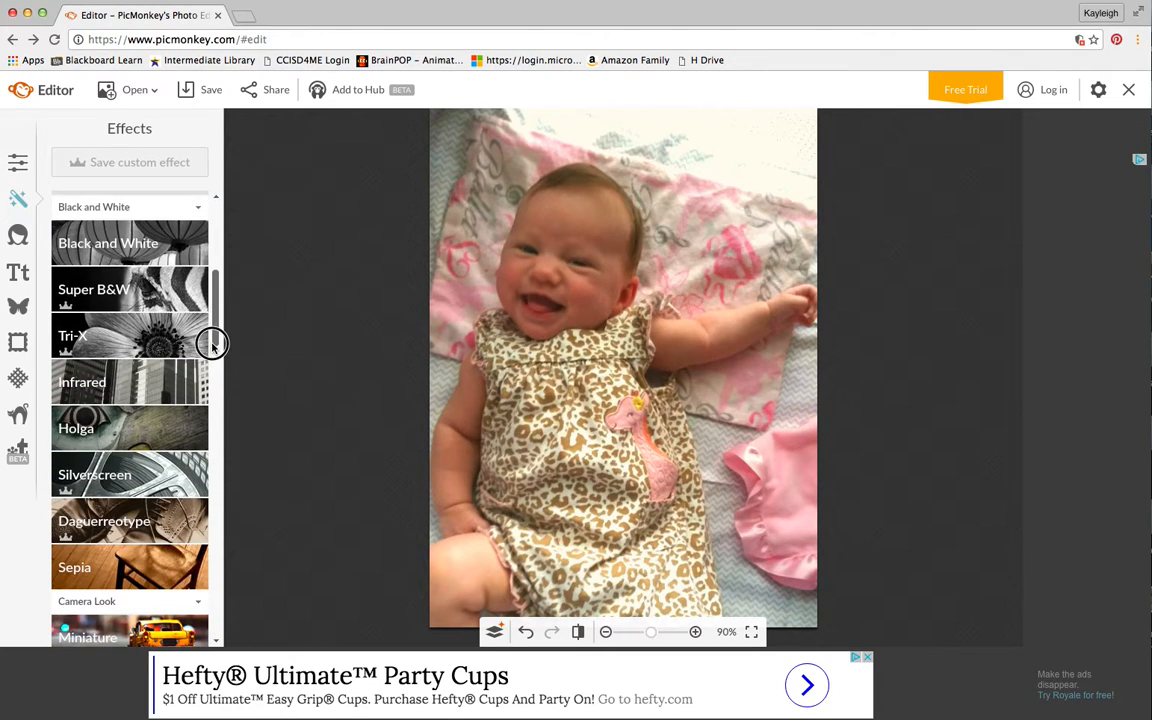
{"action": "left_click", "coordinate": [110, 245]}
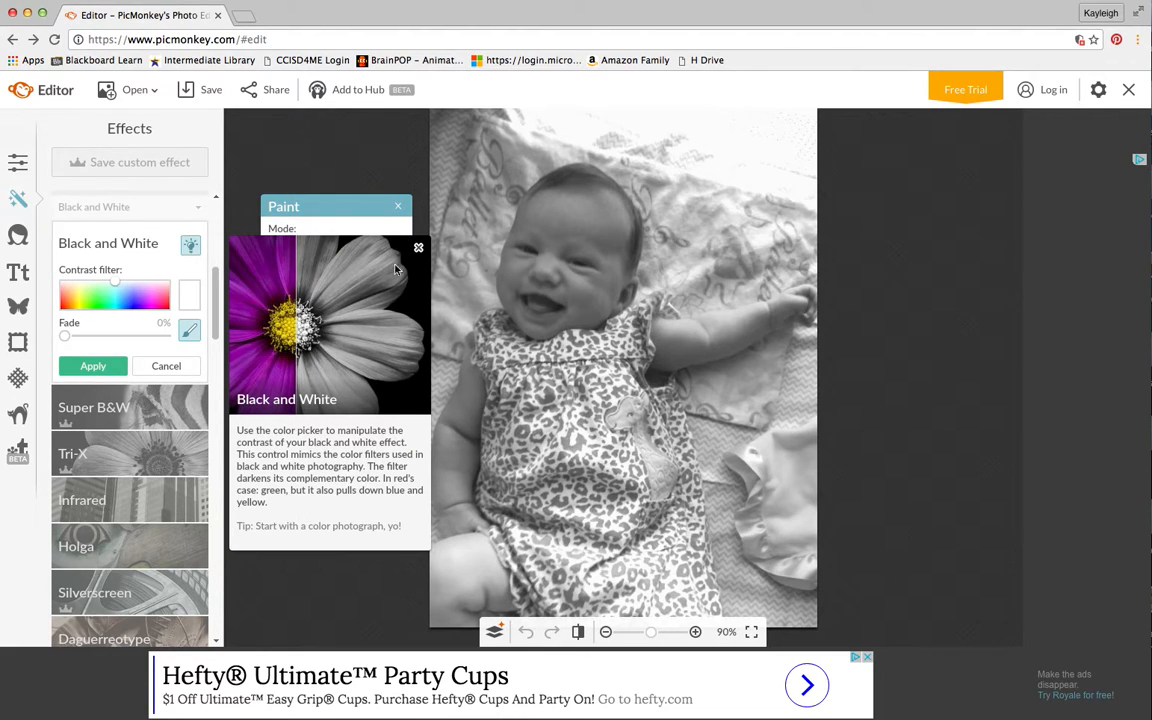
{"action": "left_click", "coordinate": [417, 249]}
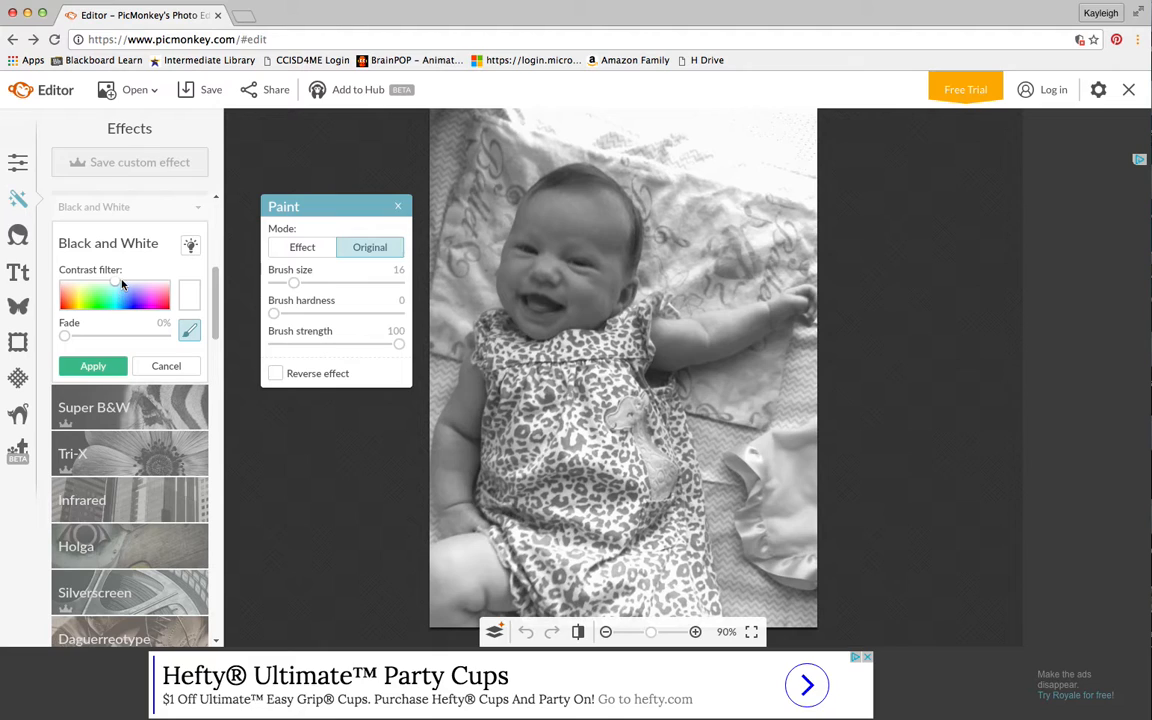
{"action": "left_click_drag", "start_coordinate": [134, 284], "coordinate": [100, 282]}
{"action": "mouse_move", "coordinate": [75, 338]}
{"action": "left_mouse_down"}
{"action": "mouse_move", "coordinate": [54, 335]}
{"action": "mouse_move", "coordinate": [74, 336]}
{"action": "left_mouse_up"}
Toggle Reverse effect on and off, paint the color back onto the dress's giraffe, and cancel Black and White.
{"action": "left_click", "coordinate": [276, 374]}
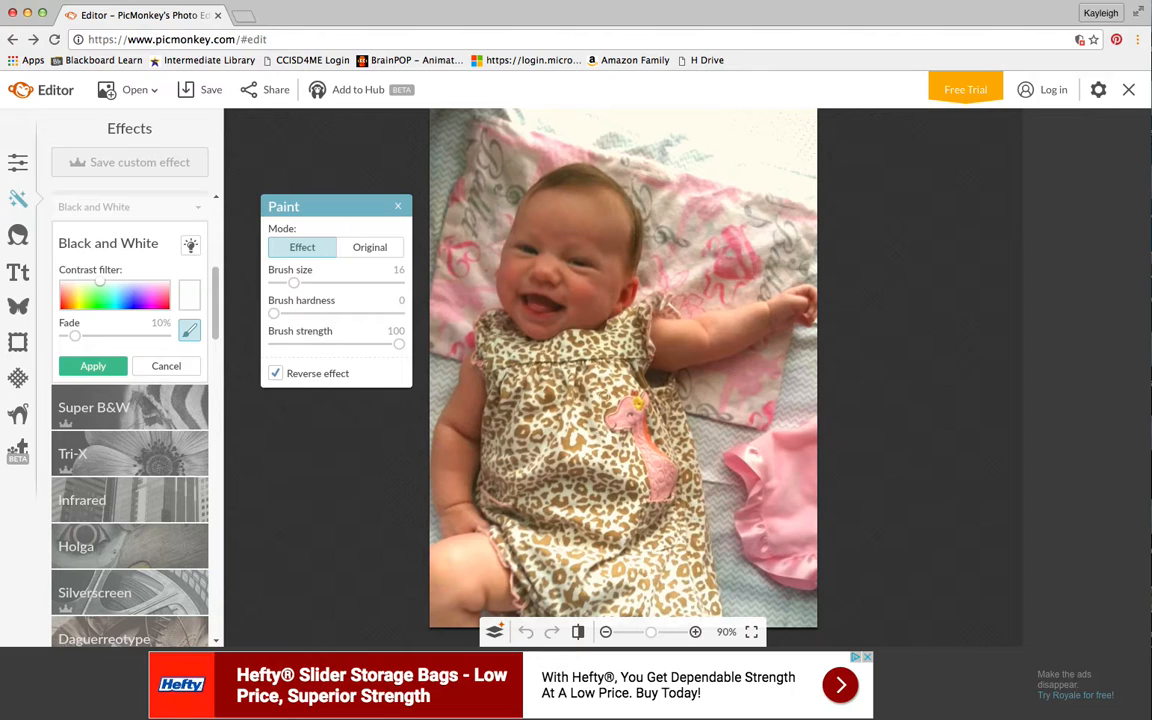
{"action": "left_click", "coordinate": [275, 374]}
{"action": "mouse_move", "coordinate": [611, 418]}
{"action": "left_mouse_down"}
{"action": "mouse_move", "coordinate": [645, 397]}
{"action": "mouse_move", "coordinate": [629, 413]}
{"action": "mouse_move", "coordinate": [654, 497]}
{"action": "mouse_move", "coordinate": [676, 473]}
{"action": "mouse_move", "coordinate": [638, 416]}
{"action": "mouse_move", "coordinate": [662, 487]}
{"action": "mouse_move", "coordinate": [665, 473]}
{"action": "mouse_move", "coordinate": [644, 447]}
{"action": "mouse_move", "coordinate": [652, 483]}
{"action": "mouse_move", "coordinate": [653, 458]}
{"action": "mouse_move", "coordinate": [660, 489]}
{"action": "left_mouse_up"}
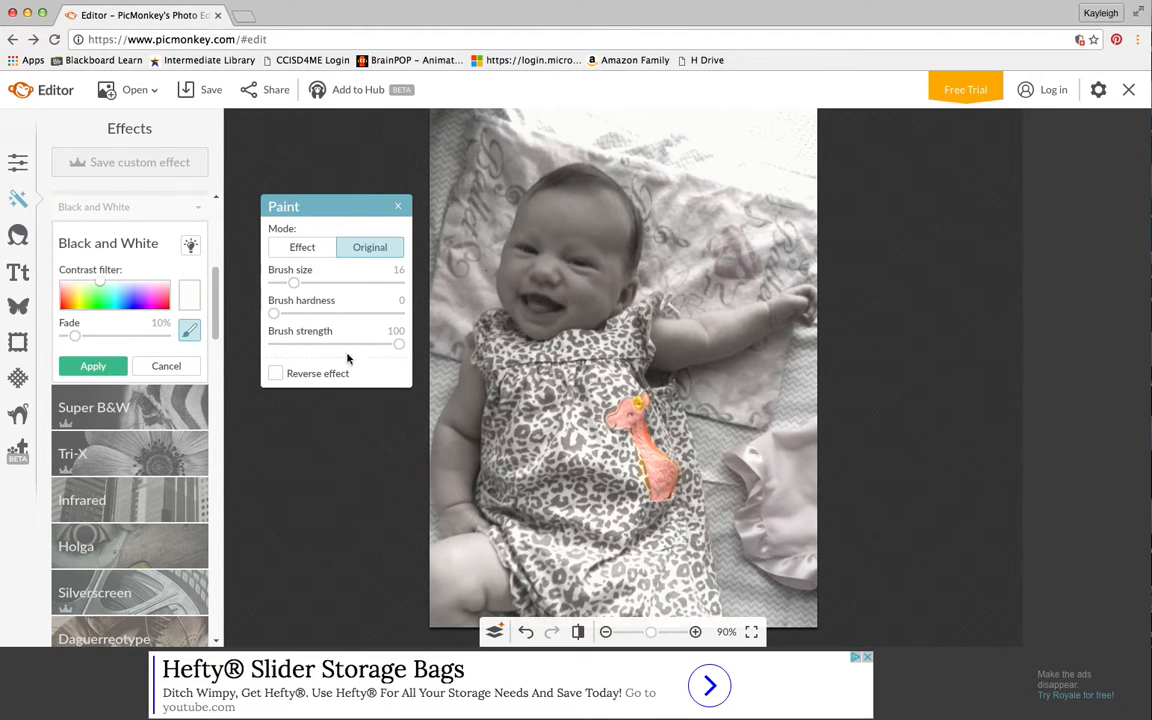
{"action": "left_click", "coordinate": [145, 368]}
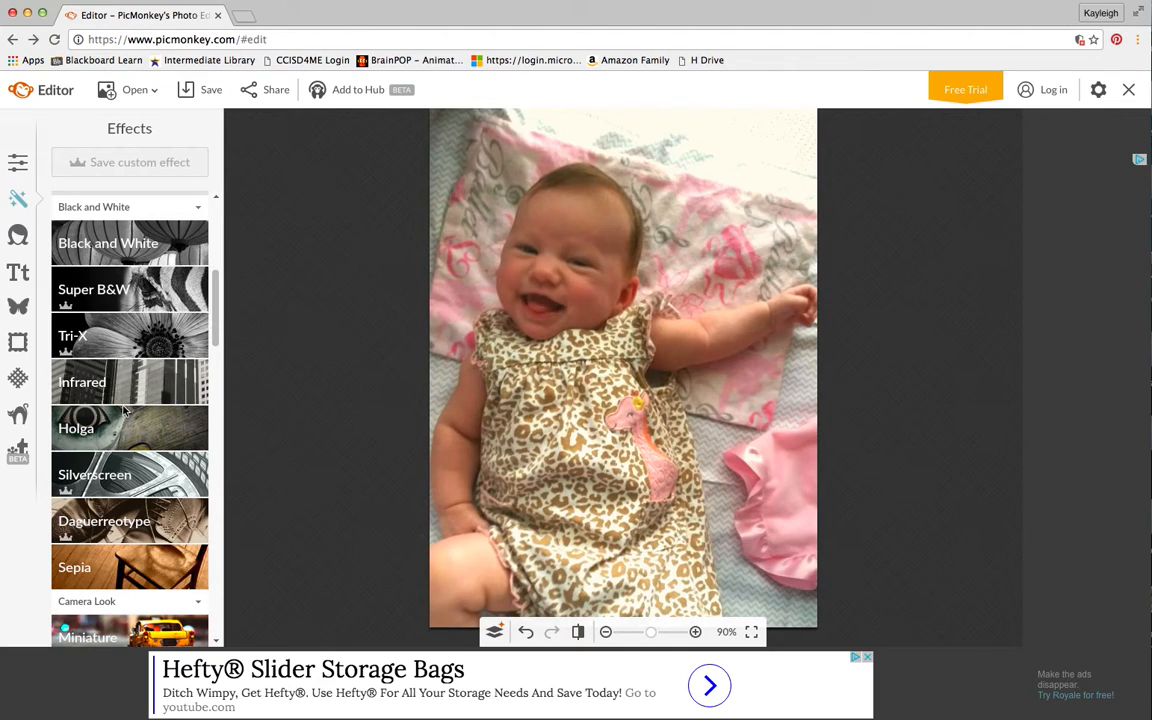
Try the Sepia effect, partly painting the original back over the baby with Brush size 72 and Brush strength 52, and cancel it.
{"action": "scroll", "coordinate": [127, 420], "scroll_direction": "down", "scroll_amount": 4}
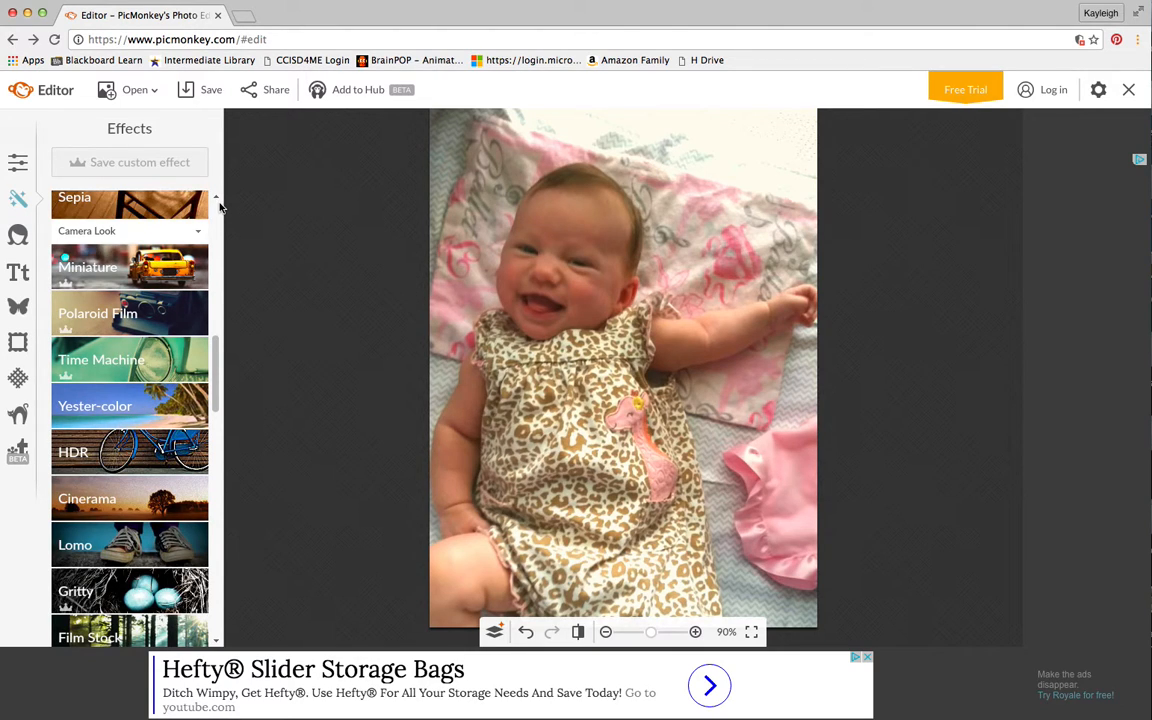
{"action": "left_click", "coordinate": [148, 230]}
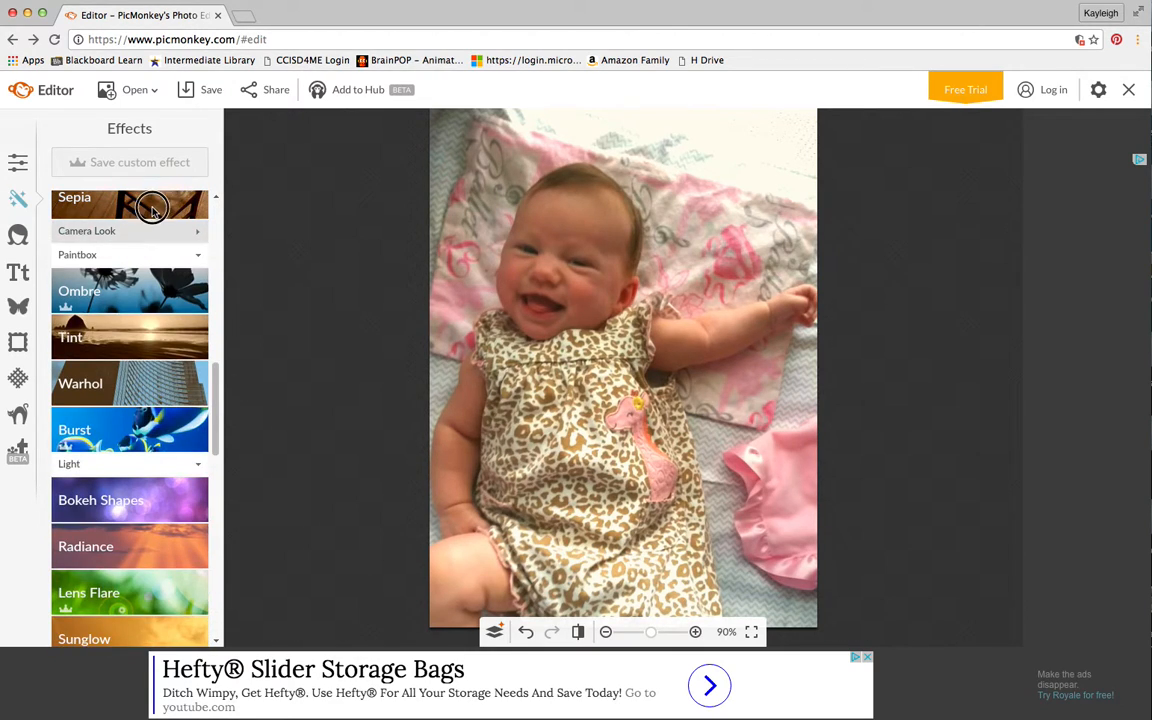
{"action": "left_click", "coordinate": [152, 207]}
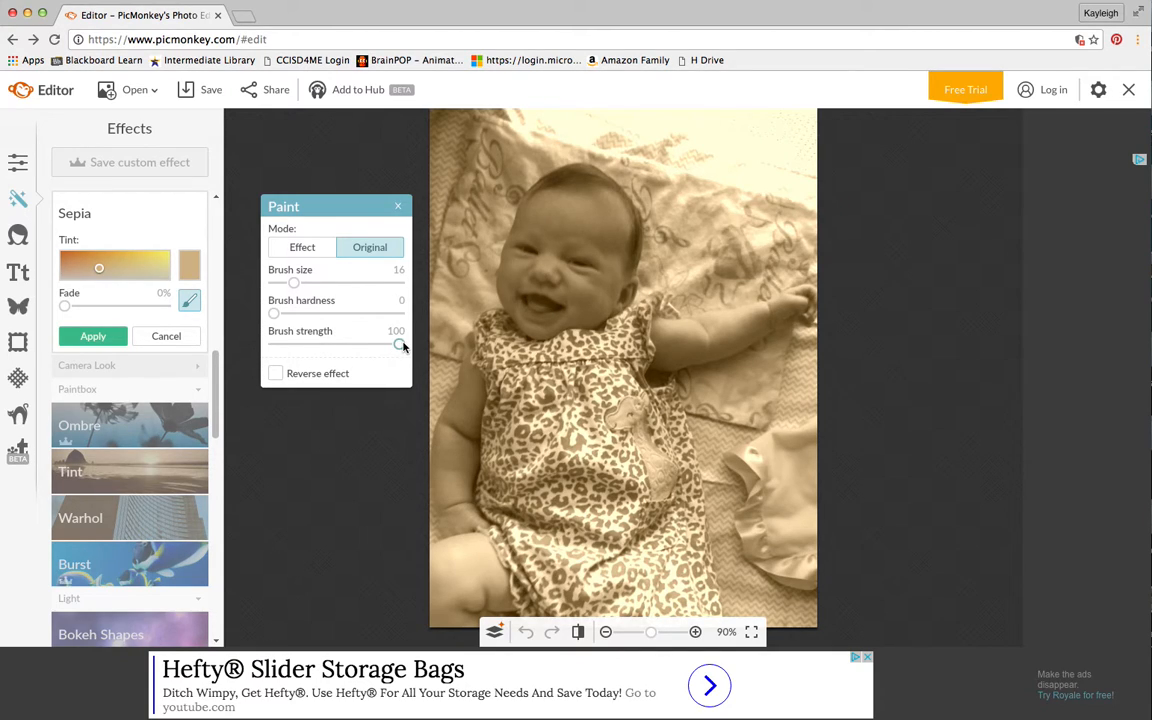
{"action": "left_click_drag", "start_coordinate": [396, 343], "coordinate": [342, 344]}
{"action": "left_click", "coordinate": [363, 283]}
{"action": "mouse_move", "coordinate": [569, 238]}
{"action": "left_mouse_down"}
{"action": "mouse_move", "coordinate": [541, 277]}
{"action": "mouse_move", "coordinate": [563, 292]}
{"action": "mouse_move", "coordinate": [591, 275]}
{"action": "mouse_move", "coordinate": [593, 223]}
{"action": "mouse_move", "coordinate": [546, 217]}
{"action": "mouse_move", "coordinate": [518, 307]}
{"action": "mouse_move", "coordinate": [539, 329]}
{"action": "mouse_move", "coordinate": [507, 395]}
{"action": "mouse_move", "coordinate": [503, 447]}
{"action": "mouse_move", "coordinate": [492, 247]}
{"action": "mouse_move", "coordinate": [513, 241]}
{"action": "mouse_move", "coordinate": [607, 277]}
{"action": "mouse_move", "coordinate": [572, 221]}
{"action": "mouse_move", "coordinate": [503, 204]}
{"action": "mouse_move", "coordinate": [475, 166]}
{"action": "mouse_move", "coordinate": [552, 150]}
{"action": "mouse_move", "coordinate": [770, 168]}
{"action": "mouse_move", "coordinate": [763, 204]}
{"action": "mouse_move", "coordinate": [518, 240]}
{"action": "mouse_move", "coordinate": [617, 281]}
{"action": "mouse_move", "coordinate": [781, 284]}
{"action": "mouse_move", "coordinate": [578, 301]}
{"action": "mouse_move", "coordinate": [714, 312]}
{"action": "mouse_move", "coordinate": [700, 325]}
{"action": "mouse_move", "coordinate": [735, 343]}
{"action": "mouse_move", "coordinate": [702, 323]}
{"action": "mouse_move", "coordinate": [528, 340]}
{"action": "mouse_move", "coordinate": [621, 431]}
{"action": "mouse_move", "coordinate": [690, 385]}
{"action": "mouse_move", "coordinate": [785, 381]}
{"action": "mouse_move", "coordinate": [786, 411]}
{"action": "mouse_move", "coordinate": [415, 428]}
{"action": "mouse_move", "coordinate": [456, 441]}
{"action": "mouse_move", "coordinate": [658, 218]}
{"action": "mouse_move", "coordinate": [628, 220]}
{"action": "mouse_move", "coordinate": [623, 260]}
{"action": "mouse_move", "coordinate": [560, 248]}
{"action": "mouse_move", "coordinate": [630, 308]}
{"action": "mouse_move", "coordinate": [630, 270]}
{"action": "mouse_move", "coordinate": [585, 222]}
{"action": "mouse_move", "coordinate": [566, 265]}
{"action": "mouse_move", "coordinate": [626, 320]}
{"action": "mouse_move", "coordinate": [586, 353]}
{"action": "mouse_move", "coordinate": [777, 481]}
{"action": "mouse_move", "coordinate": [705, 546]}
{"action": "mouse_move", "coordinate": [826, 390]}
{"action": "mouse_move", "coordinate": [651, 307]}
{"action": "left_mouse_up"}
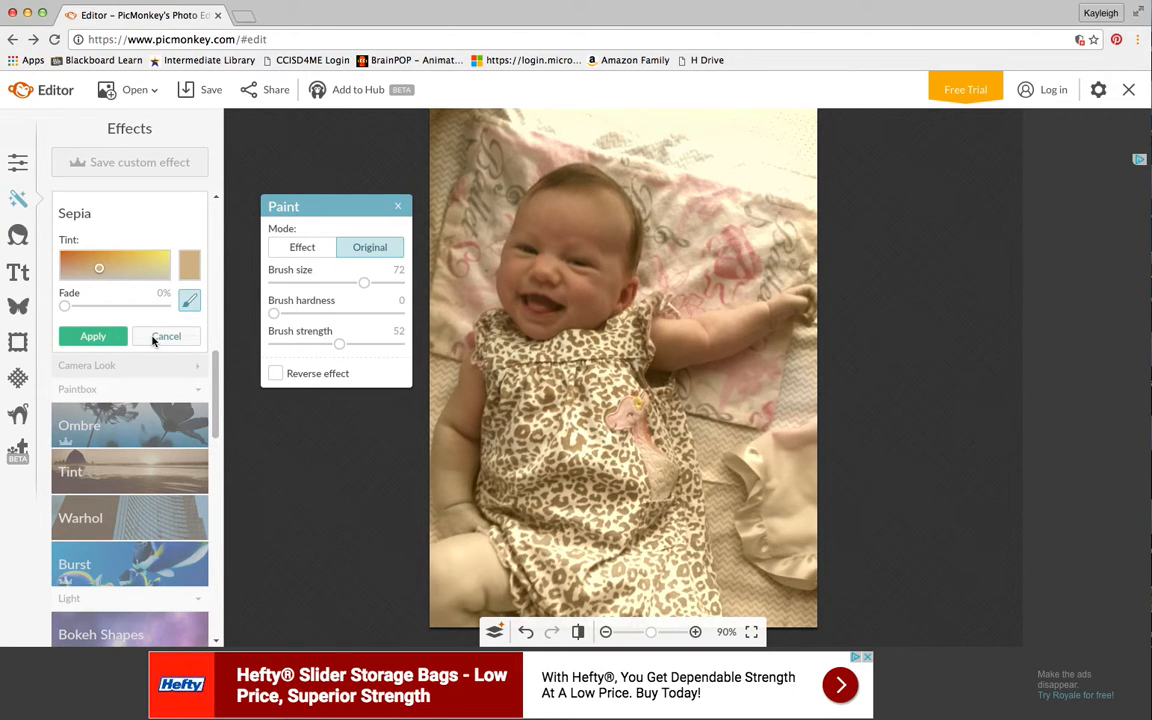
{"action": "left_click", "coordinate": [153, 338]}
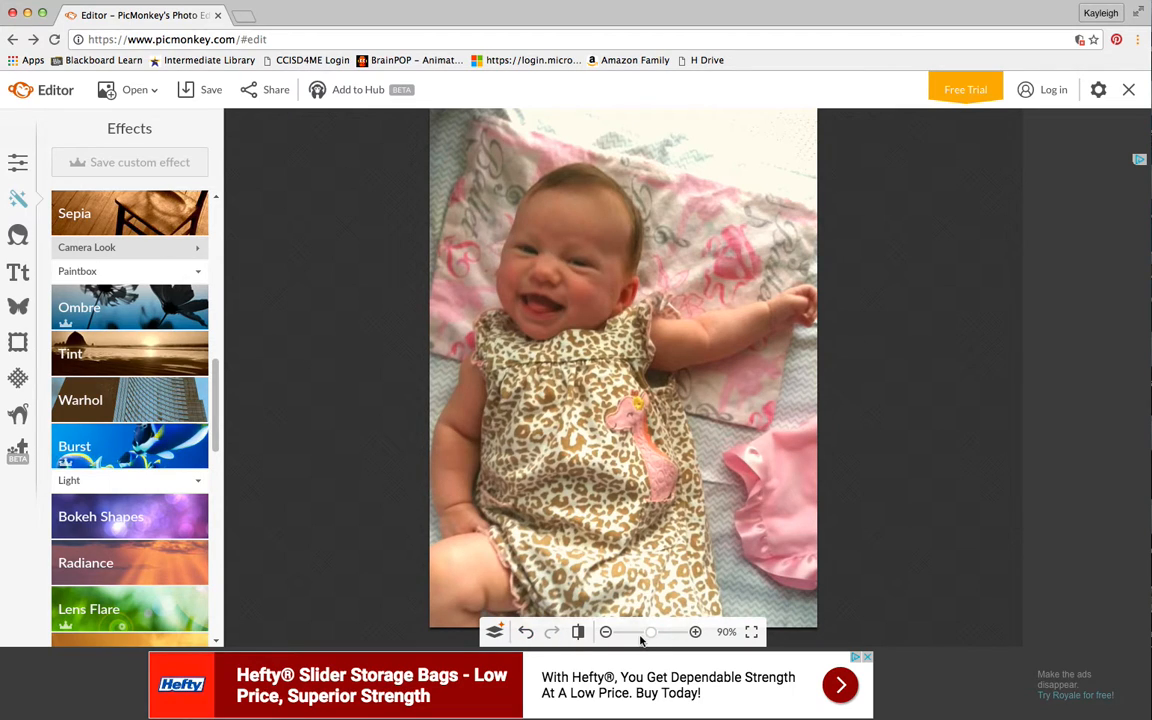
Try the Bokeh Shapes effect on the photo with the star and cross shapes, and cancel it.
{"action": "mouse_move", "coordinate": [651, 637]}
{"action": "left_mouse_down"}
{"action": "mouse_move", "coordinate": [679, 630]}
{"action": "mouse_move", "coordinate": [651, 632]}
{"action": "left_mouse_up"}
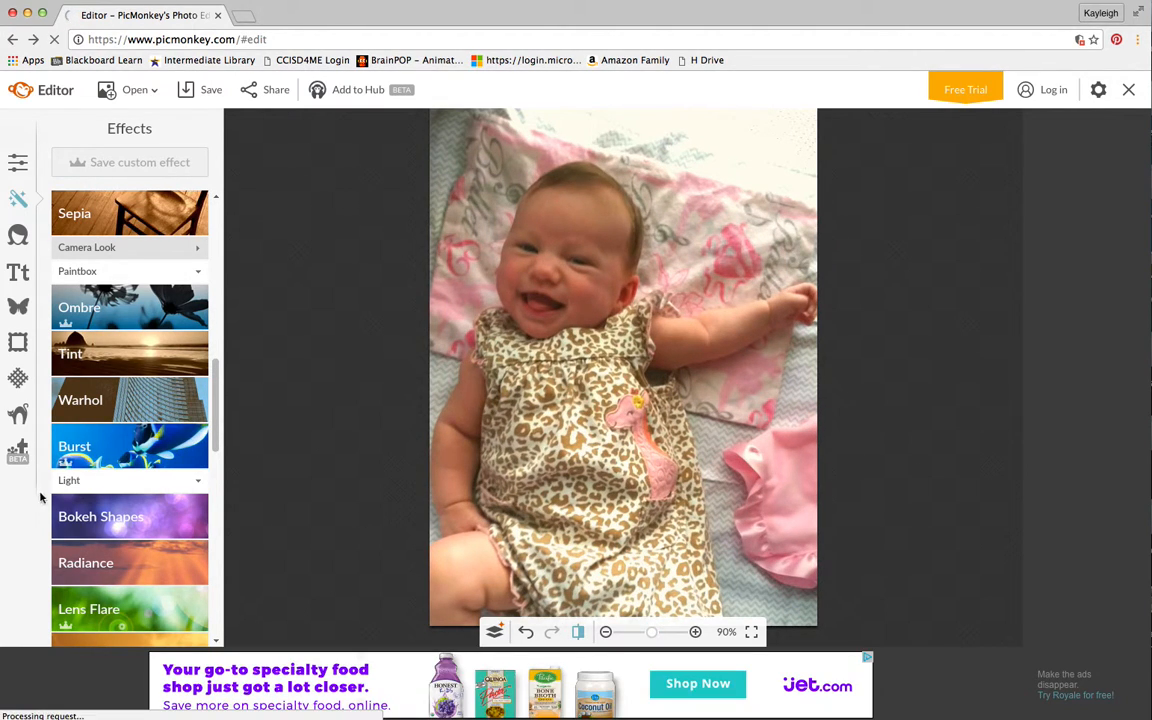
{"action": "left_click", "coordinate": [66, 513]}
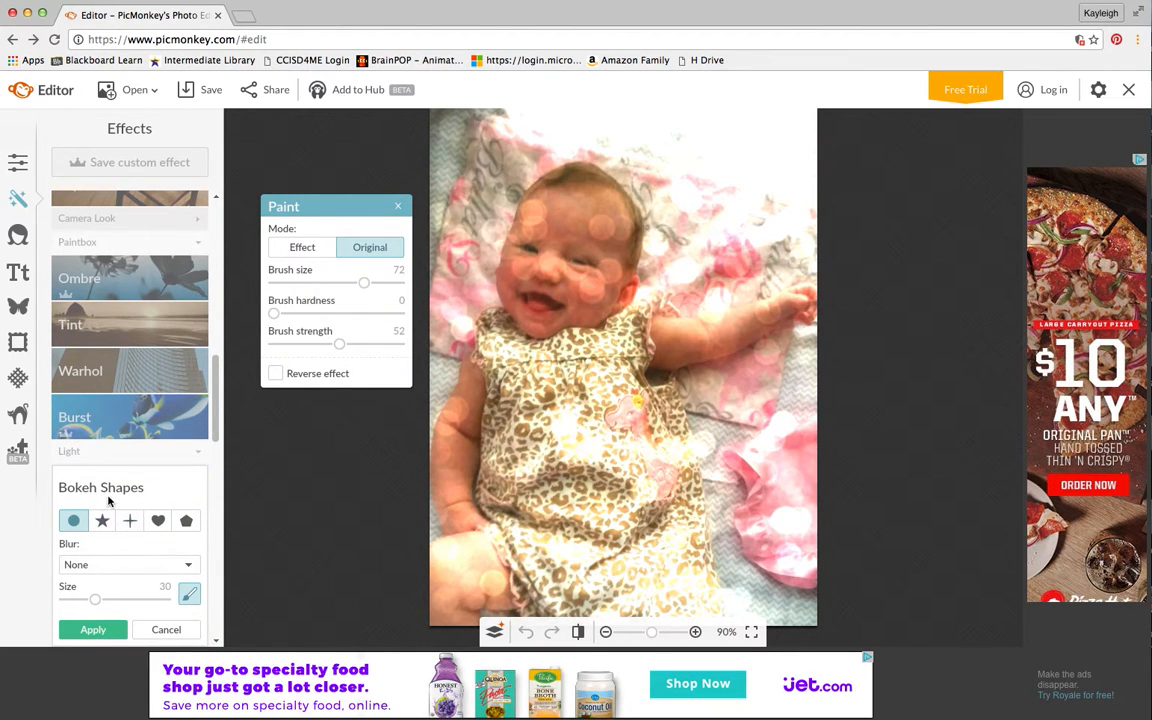
{"action": "left_click", "coordinate": [102, 520]}
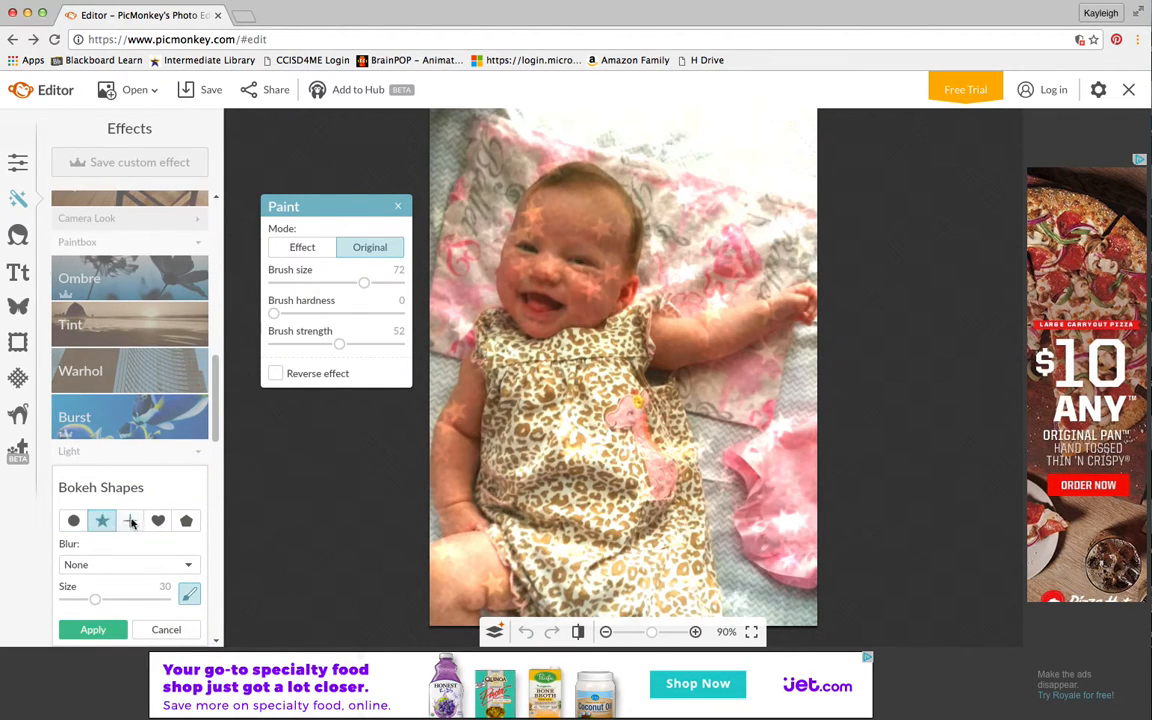
{"action": "left_click", "coordinate": [131, 521]}
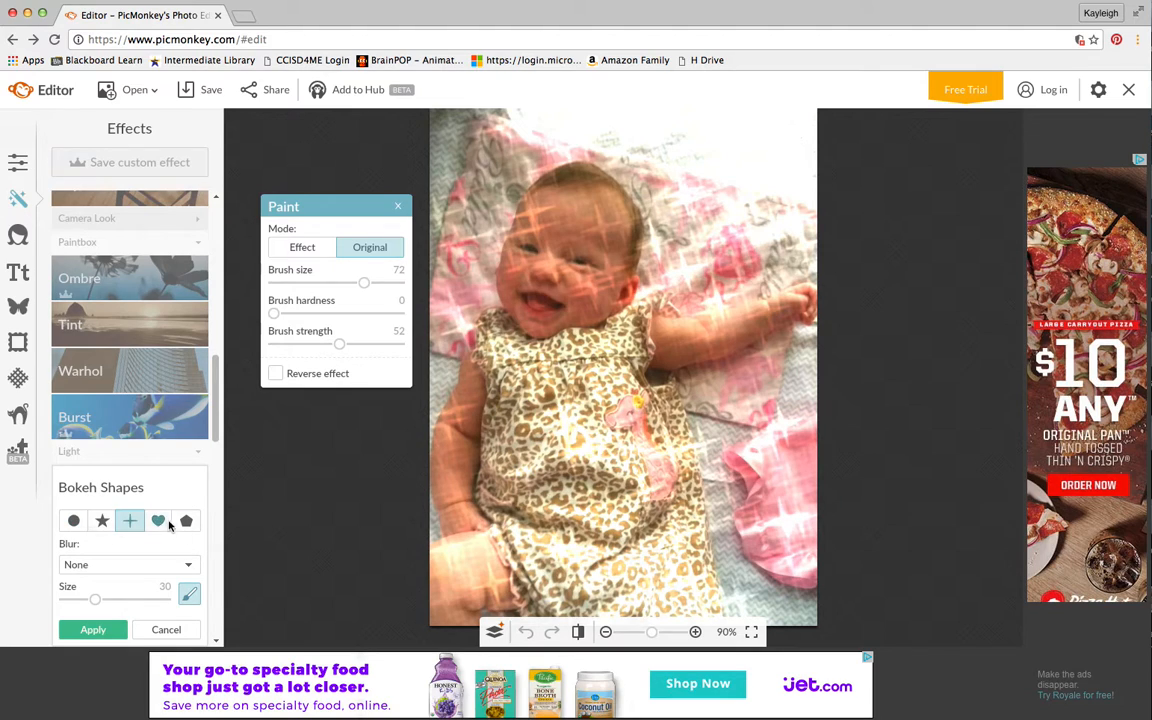
{"action": "left_click", "coordinate": [170, 630]}
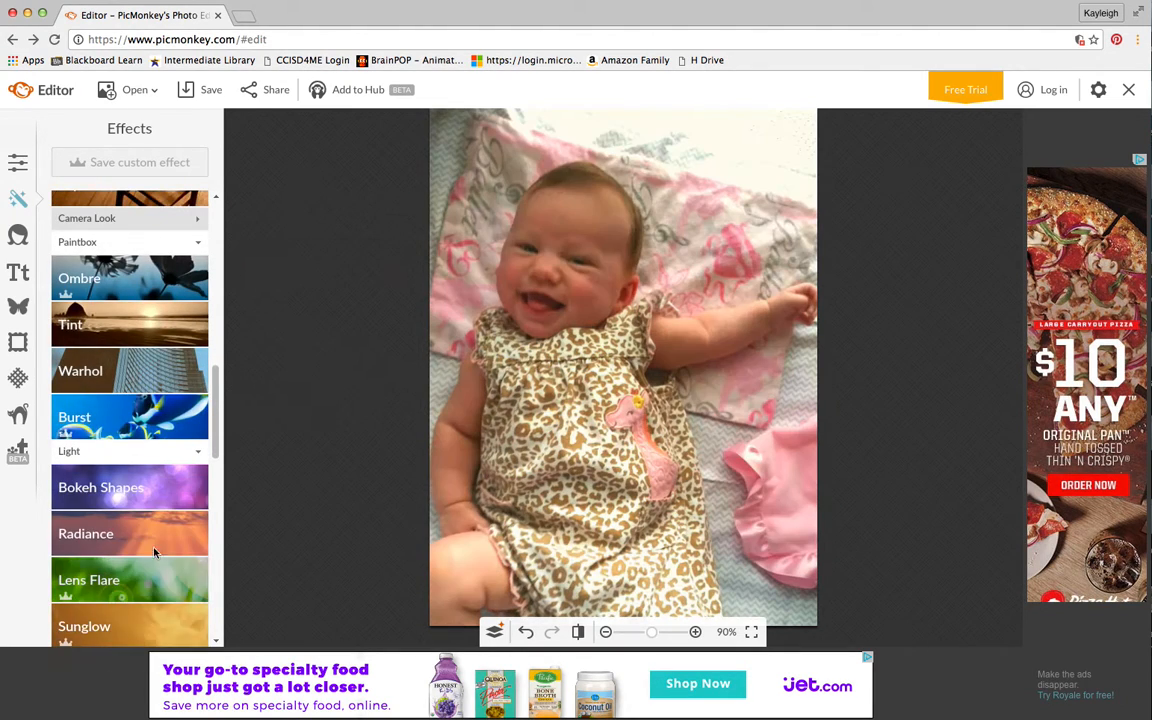
Try the Focal B&W effect with the focus area centred on the baby's face, and cancel it.
{"action": "left_click_drag", "start_coordinate": [214, 412], "coordinate": [209, 492]}
{"action": "left_click", "coordinate": [126, 418]}
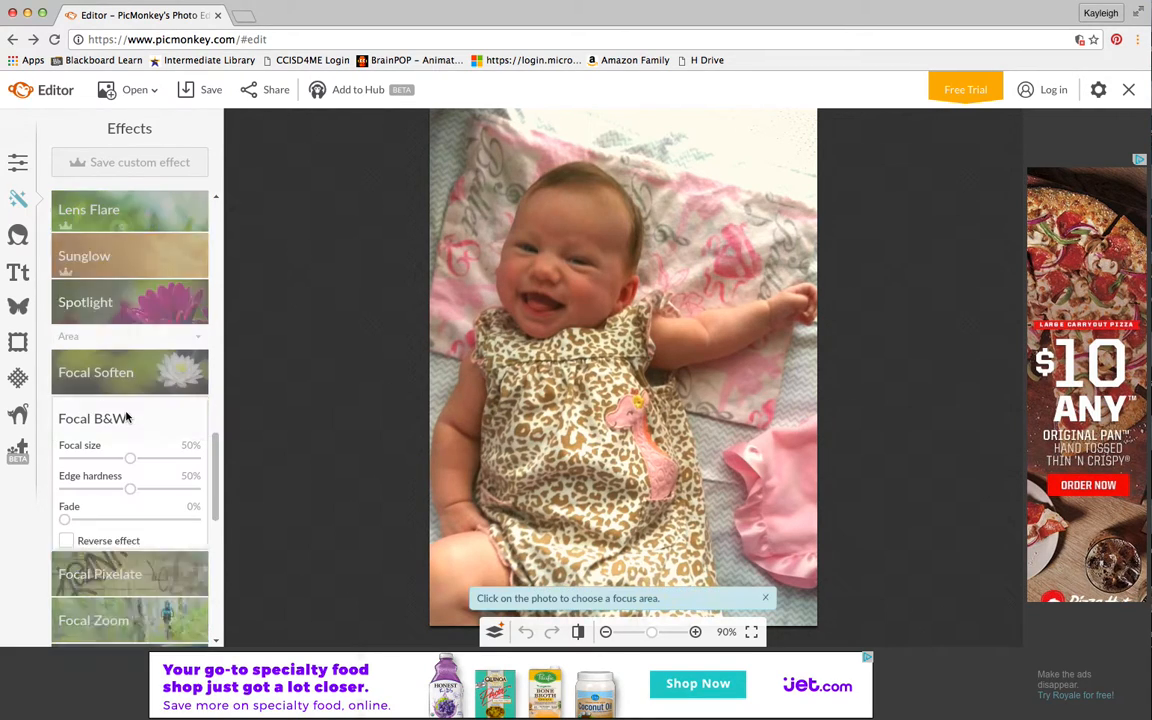
{"action": "left_click", "coordinate": [557, 250]}
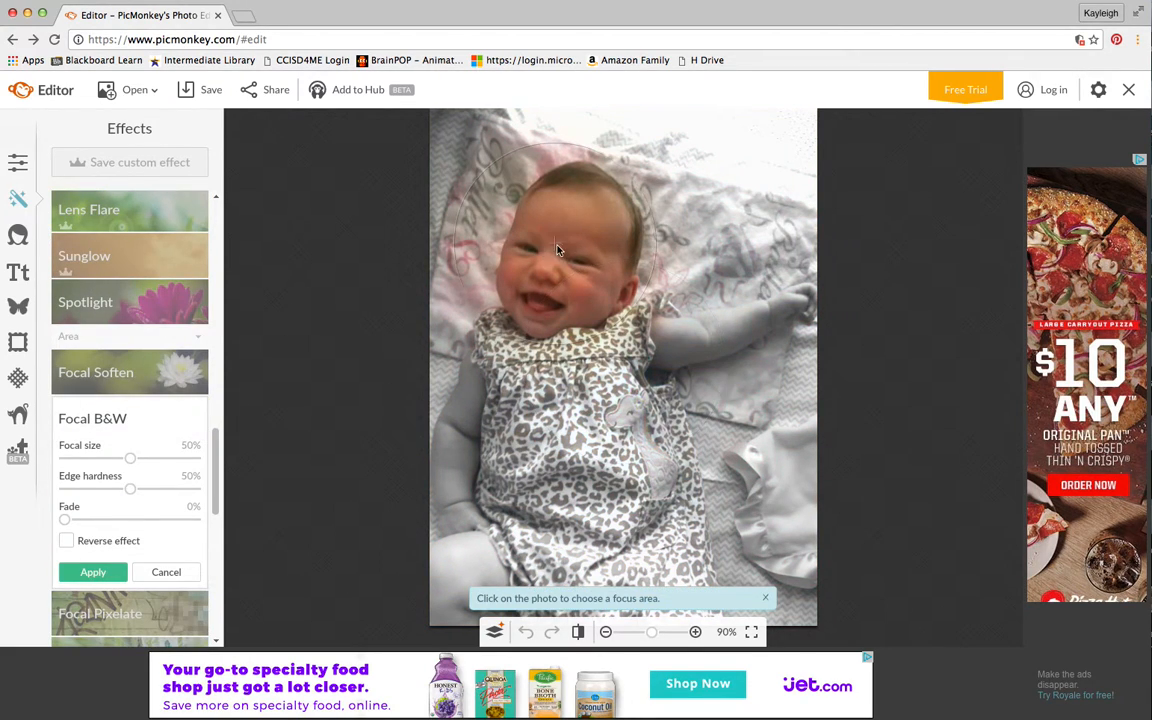
{"action": "left_click_drag", "start_coordinate": [557, 254], "coordinate": [569, 275]}
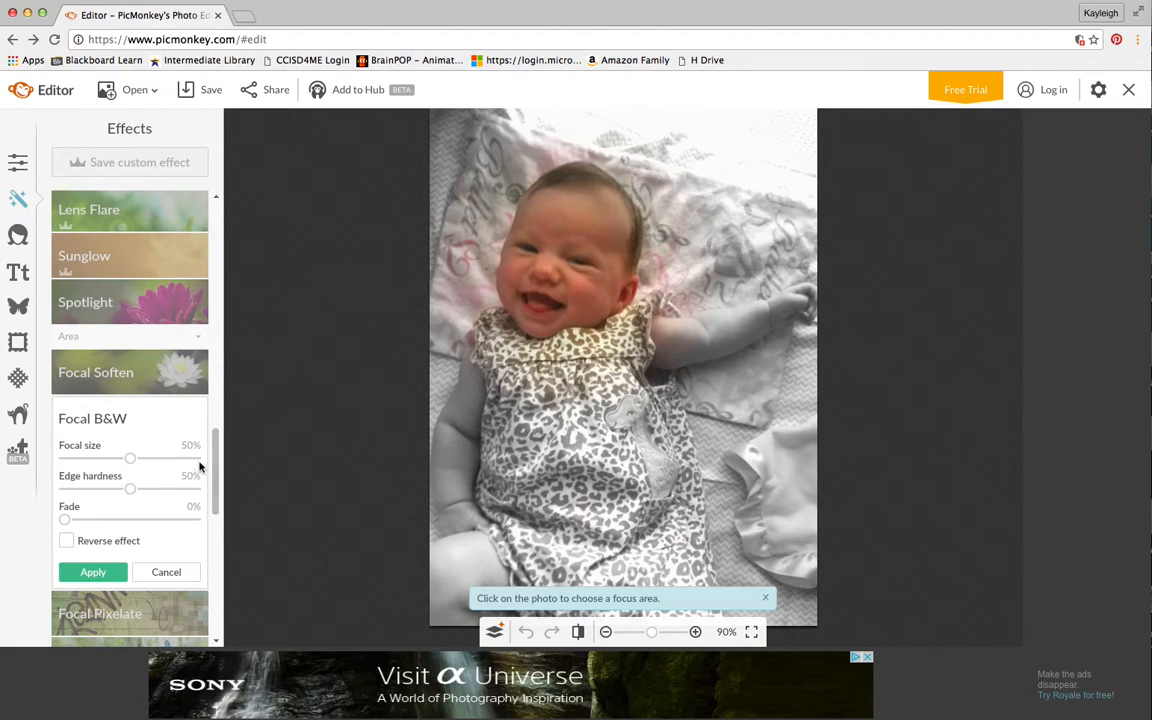
{"action": "left_click", "coordinate": [152, 576]}
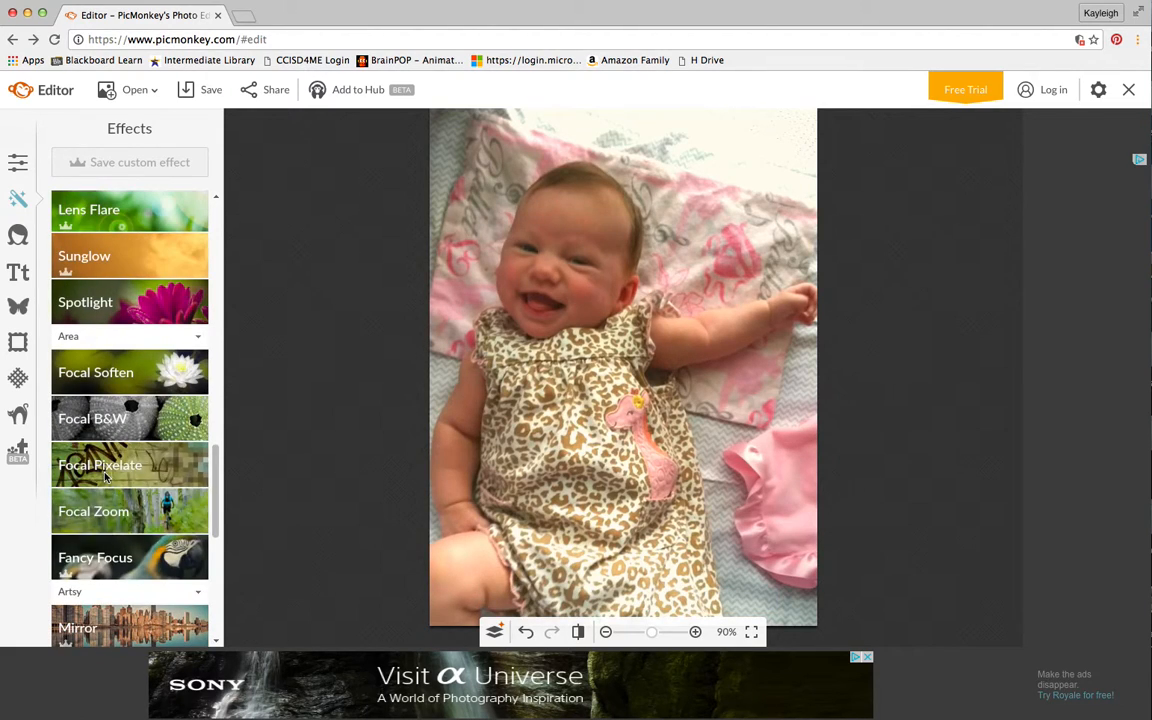
Try Focal Pixelate with the focus on the baby's face and Edge hardness at 69%, and cancel it.
{"action": "left_click", "coordinate": [148, 483]}
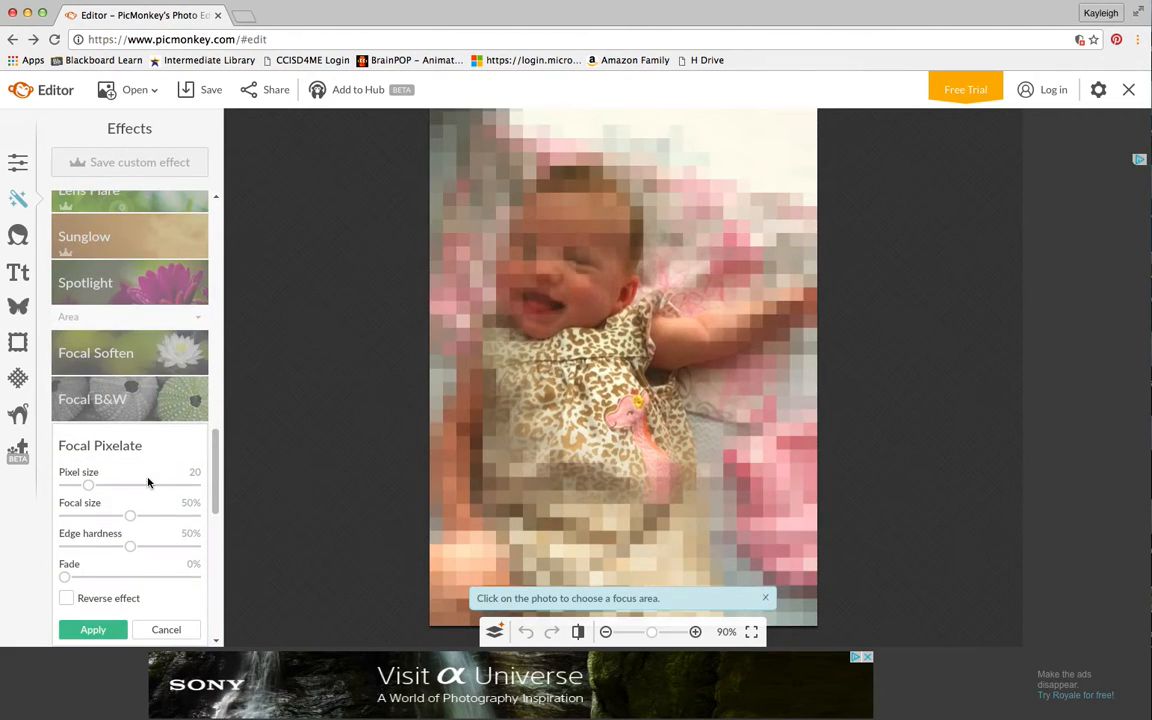
{"action": "left_click", "coordinate": [580, 245]}
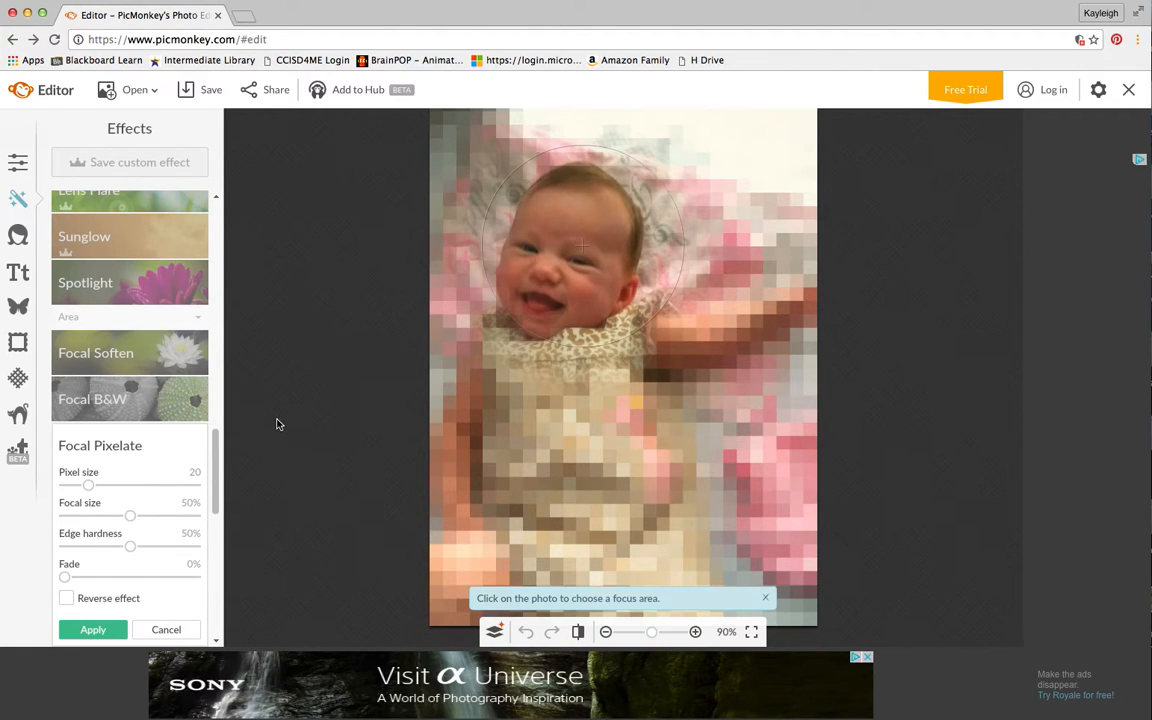
{"action": "left_click_drag", "start_coordinate": [124, 549], "coordinate": [154, 546]}
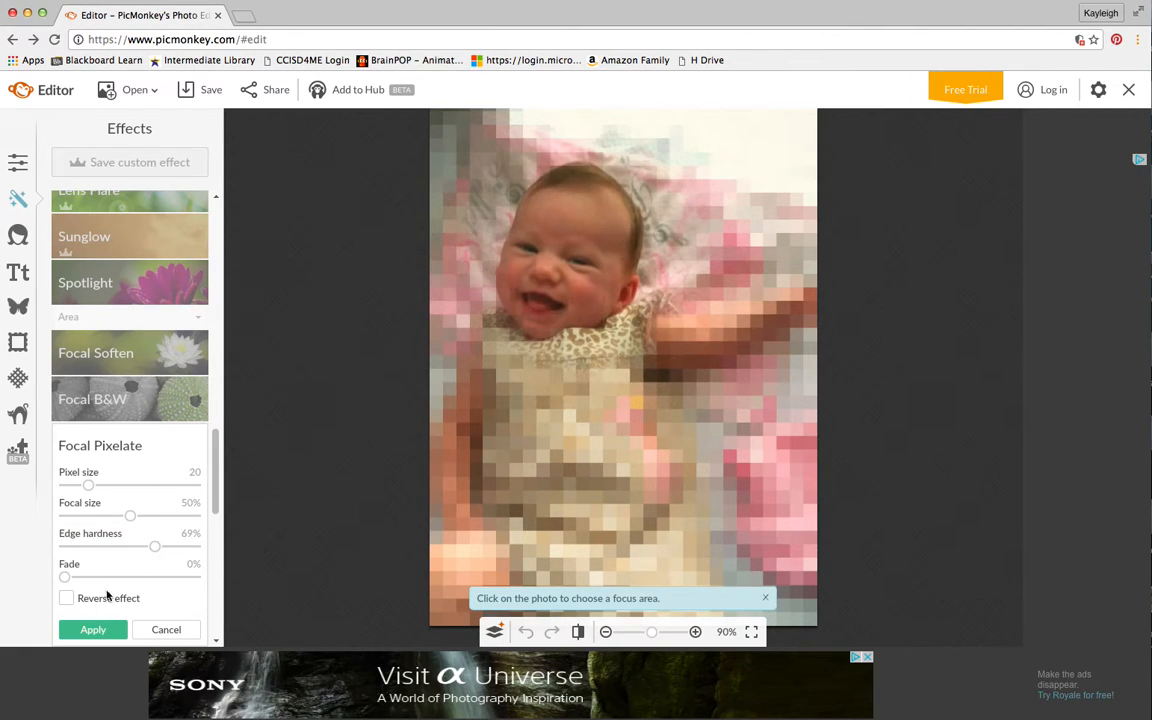
{"action": "left_click", "coordinate": [168, 627]}
Try the Focal Zoom effect with the focus area on the baby's face, and cancel it.
{"action": "left_click", "coordinate": [161, 497]}
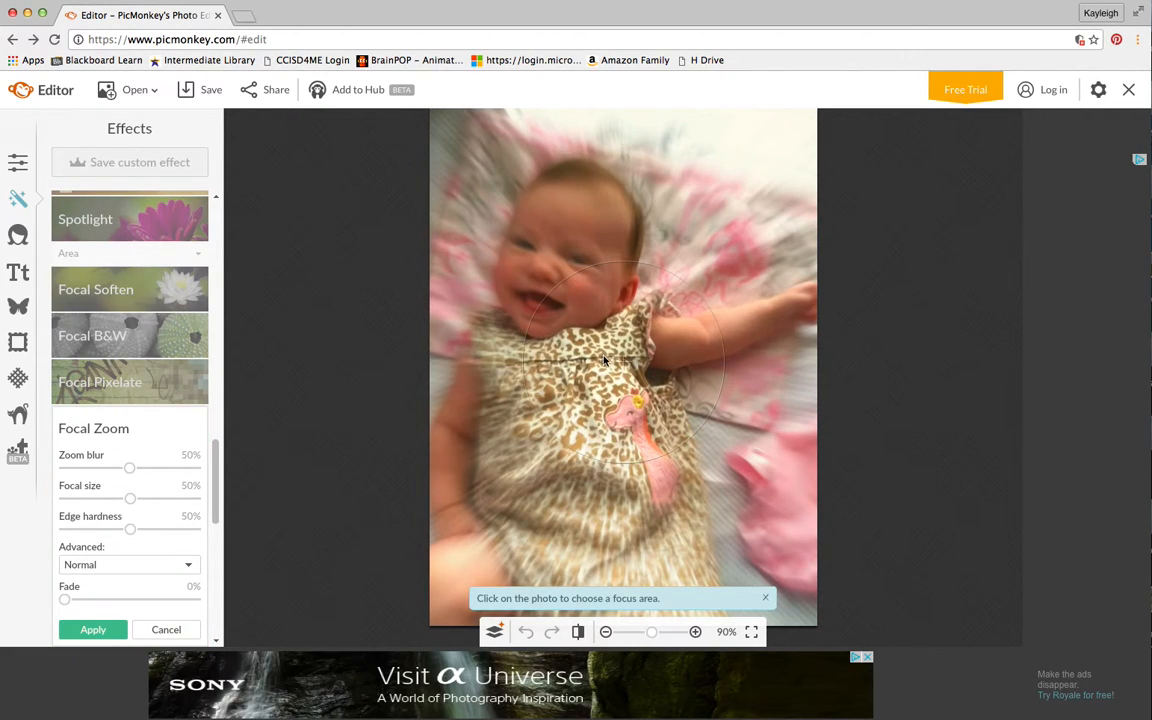
{"action": "left_click", "coordinate": [582, 243]}
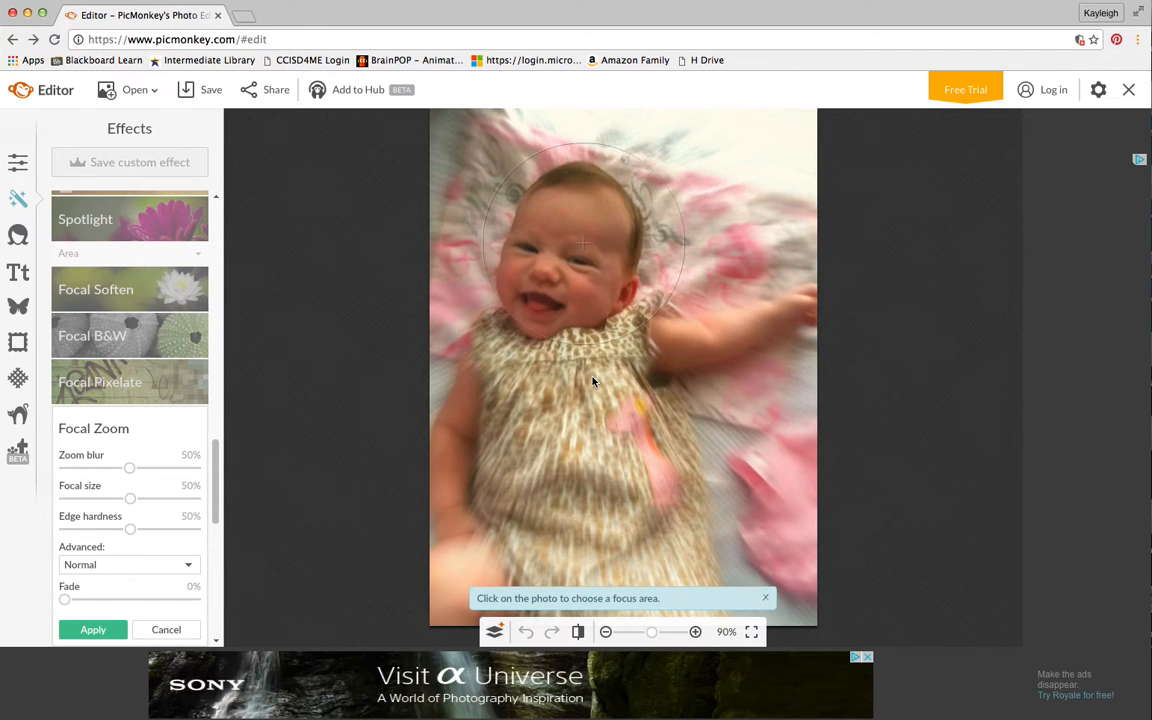
{"action": "left_click", "coordinate": [166, 629]}
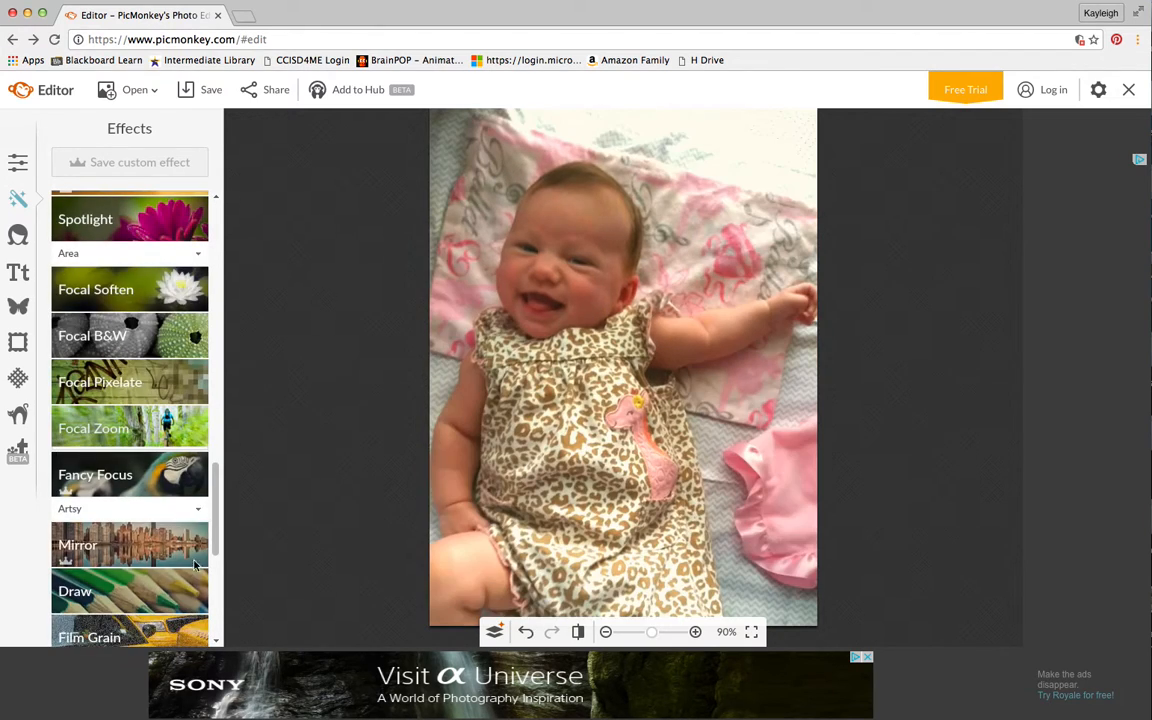
Try the Draw effect by painting white over part of the baby's face with Brush size 70, and cancel it.
{"action": "scroll", "coordinate": [222, 487], "scroll_direction": "down", "scroll_amount": 3}
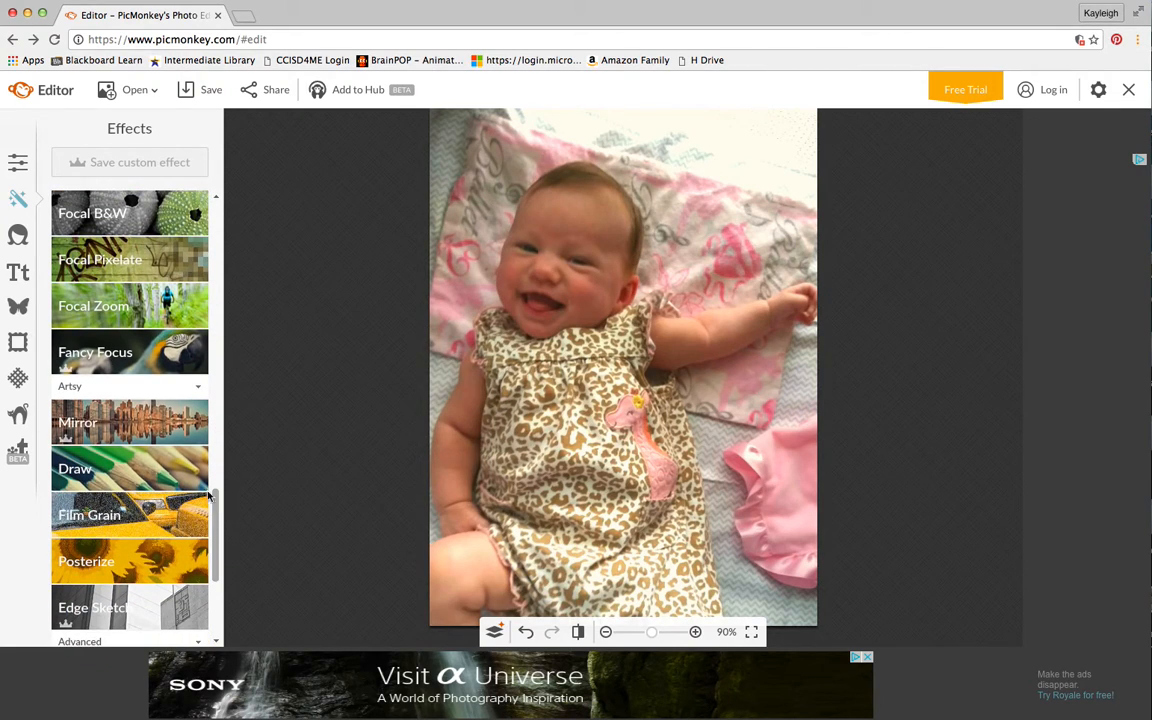
{"action": "left_click", "coordinate": [124, 470]}
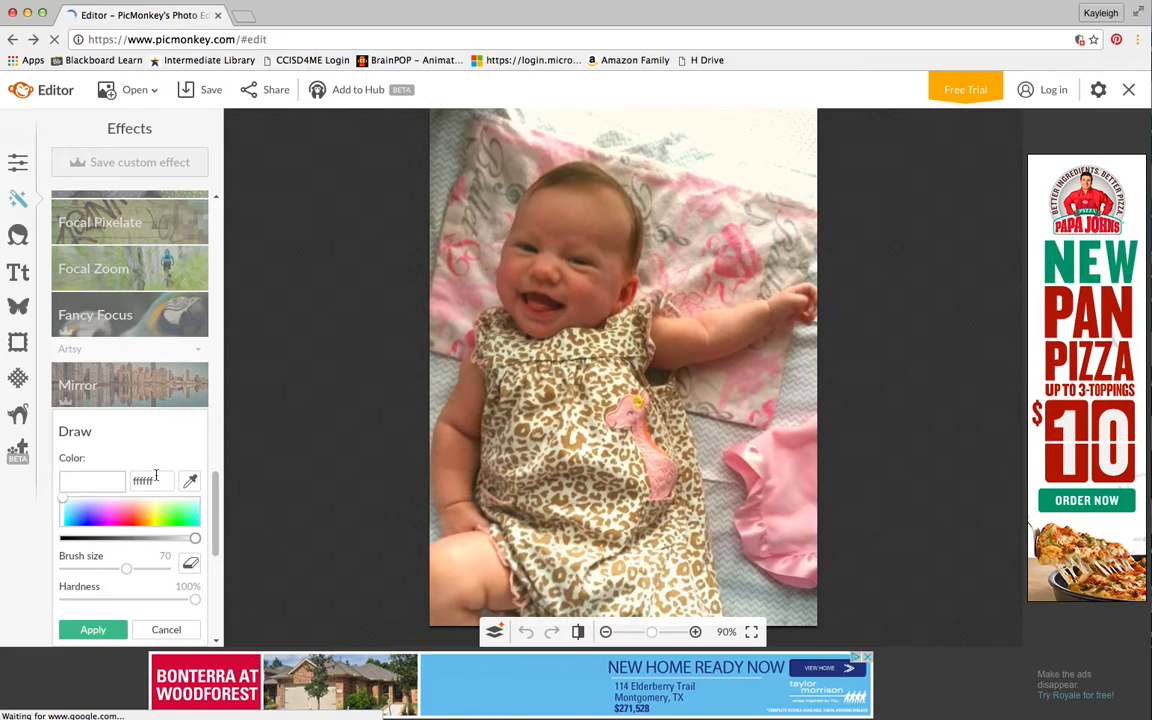
{"action": "mouse_move", "coordinate": [488, 234]}
{"action": "left_mouse_down"}
{"action": "mouse_move", "coordinate": [548, 298]}
{"action": "mouse_move", "coordinate": [540, 290]}
{"action": "left_mouse_up"}
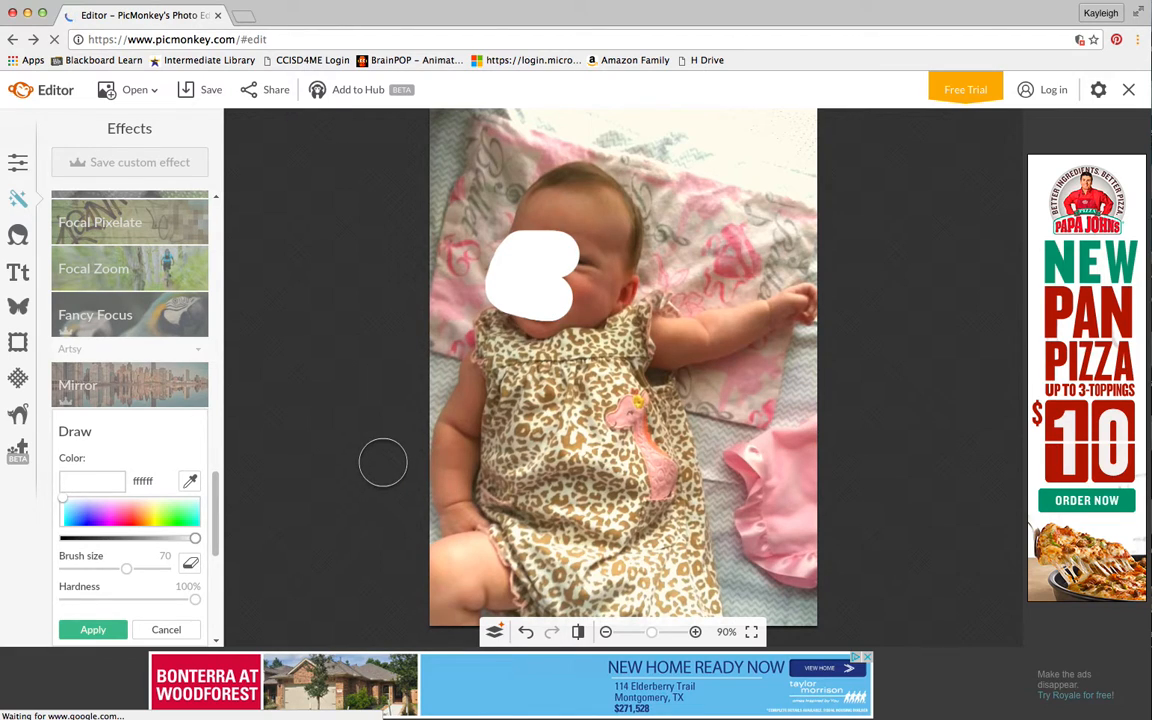
{"action": "left_click", "coordinate": [183, 633]}
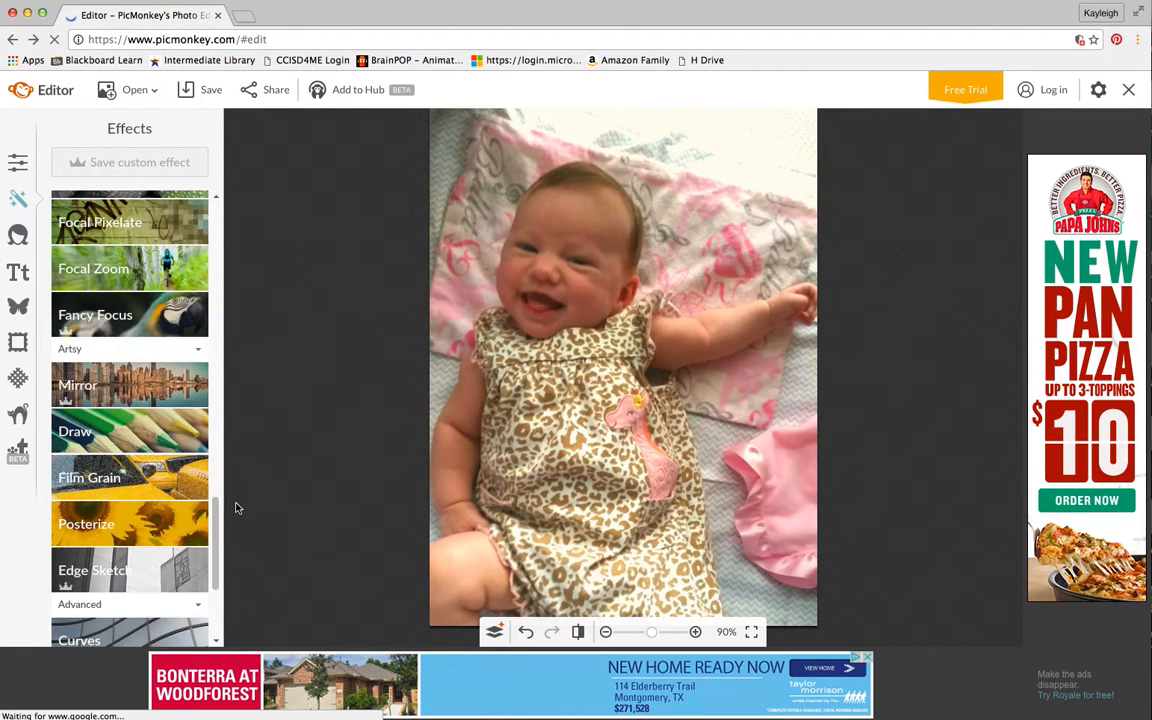
Look through the remaining Artsy and Advanced effects and the Touch Up tools for skin, mouth and eyes.
{"action": "left_click_drag", "start_coordinate": [216, 511], "coordinate": [216, 597]}
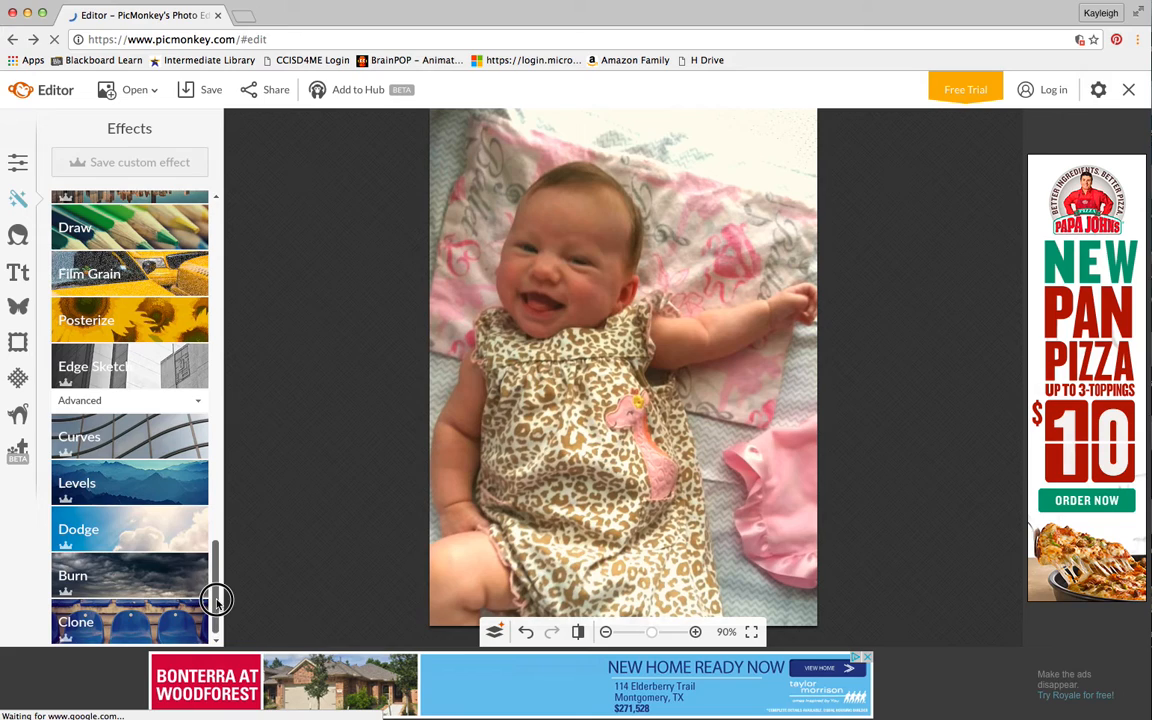
{"action": "left_click", "coordinate": [17, 236]}
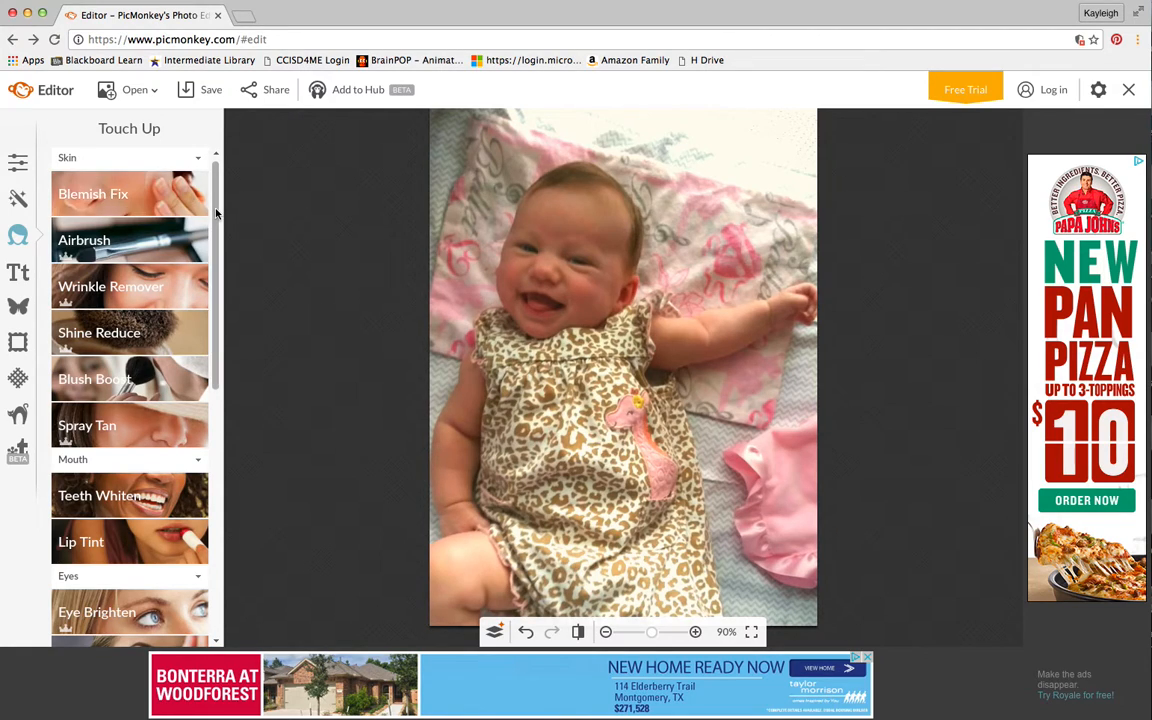
{"action": "left_click_drag", "start_coordinate": [214, 213], "coordinate": [213, 308]}
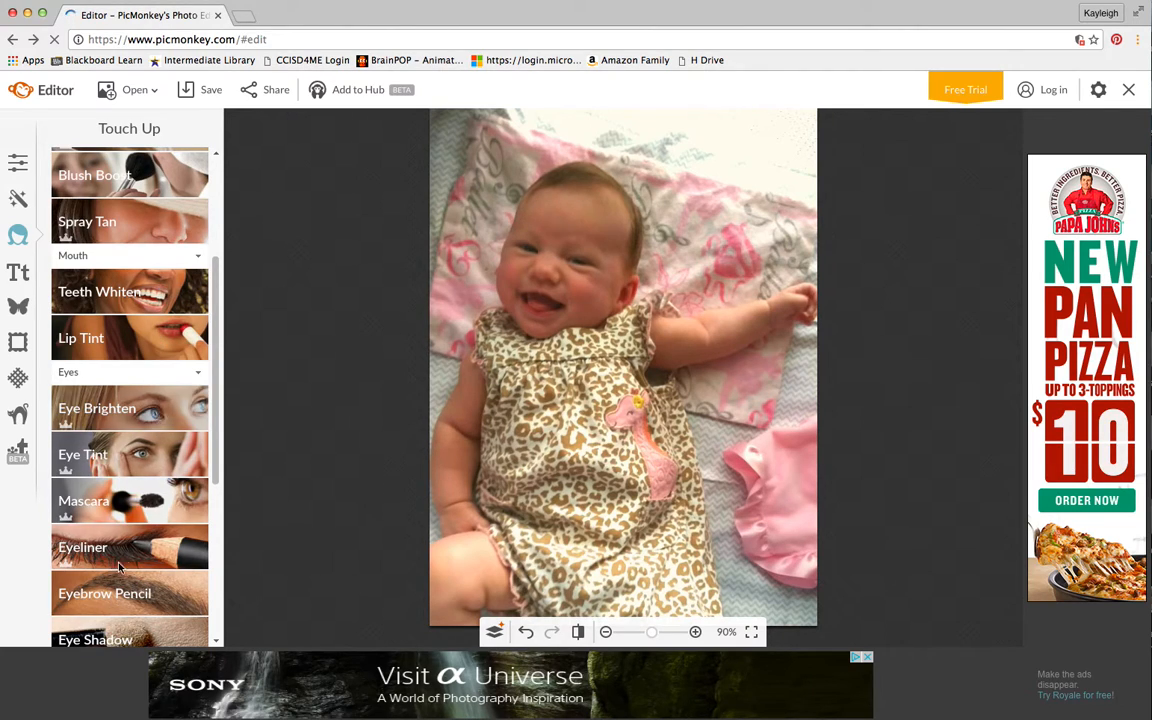
{"action": "scroll", "coordinate": [211, 342], "scroll_direction": "down", "scroll_amount": 4}
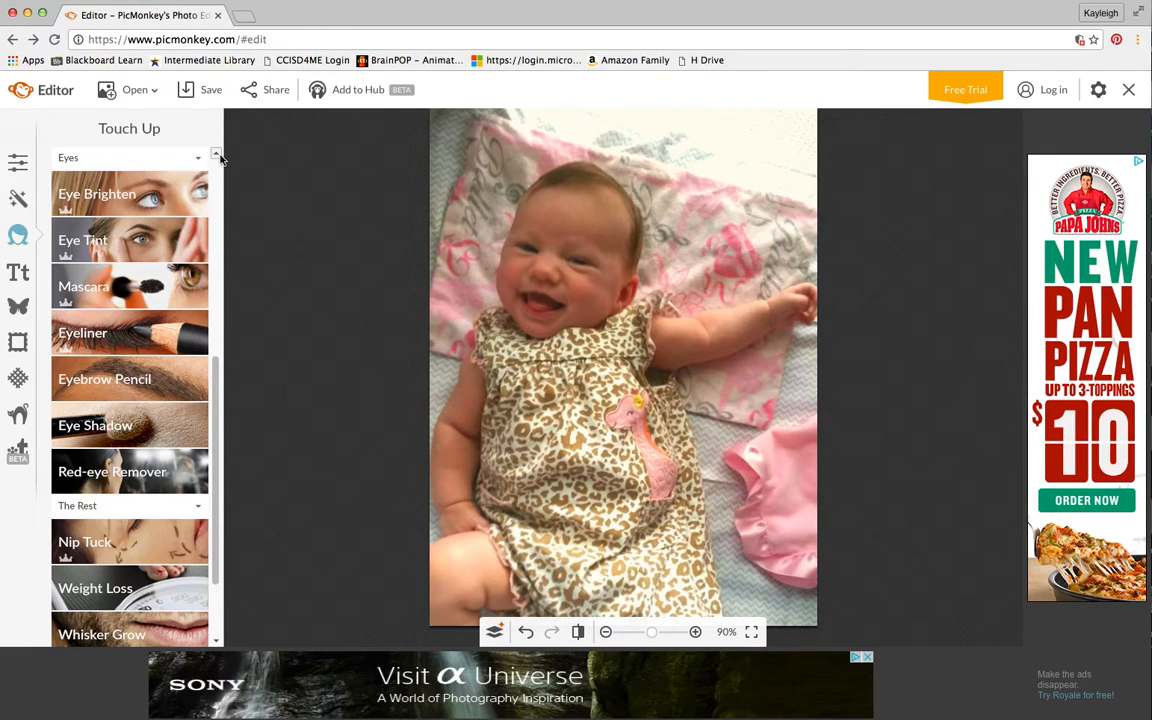
{"action": "scroll", "coordinate": [220, 157], "scroll_direction": "up", "scroll_amount": 4}
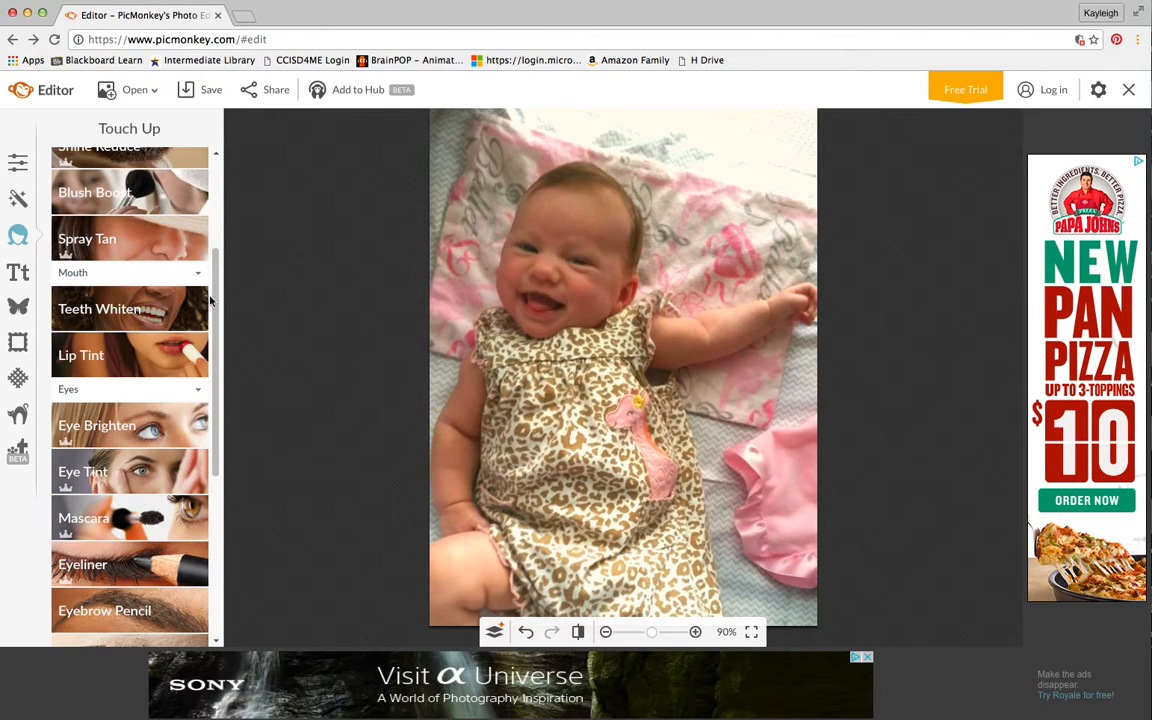
{"action": "left_click_drag", "start_coordinate": [216, 288], "coordinate": [221, 185]}
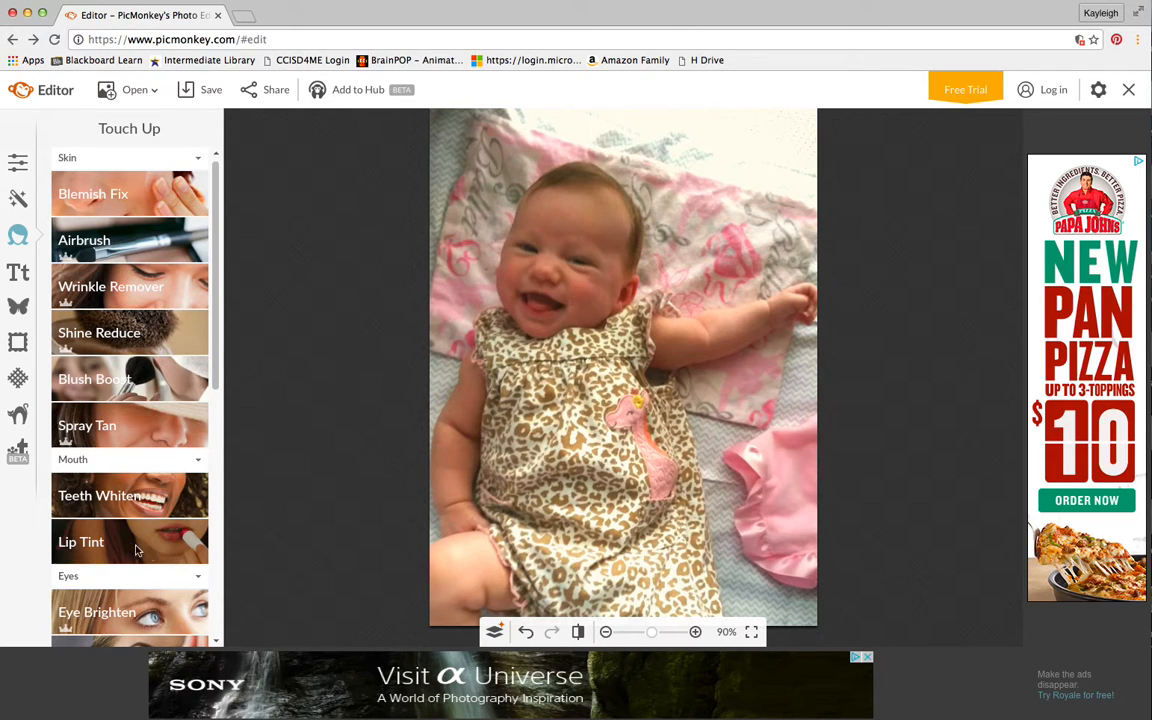
Look through the fonts available for adding text to the photo.
{"action": "left_click", "coordinate": [20, 274]}
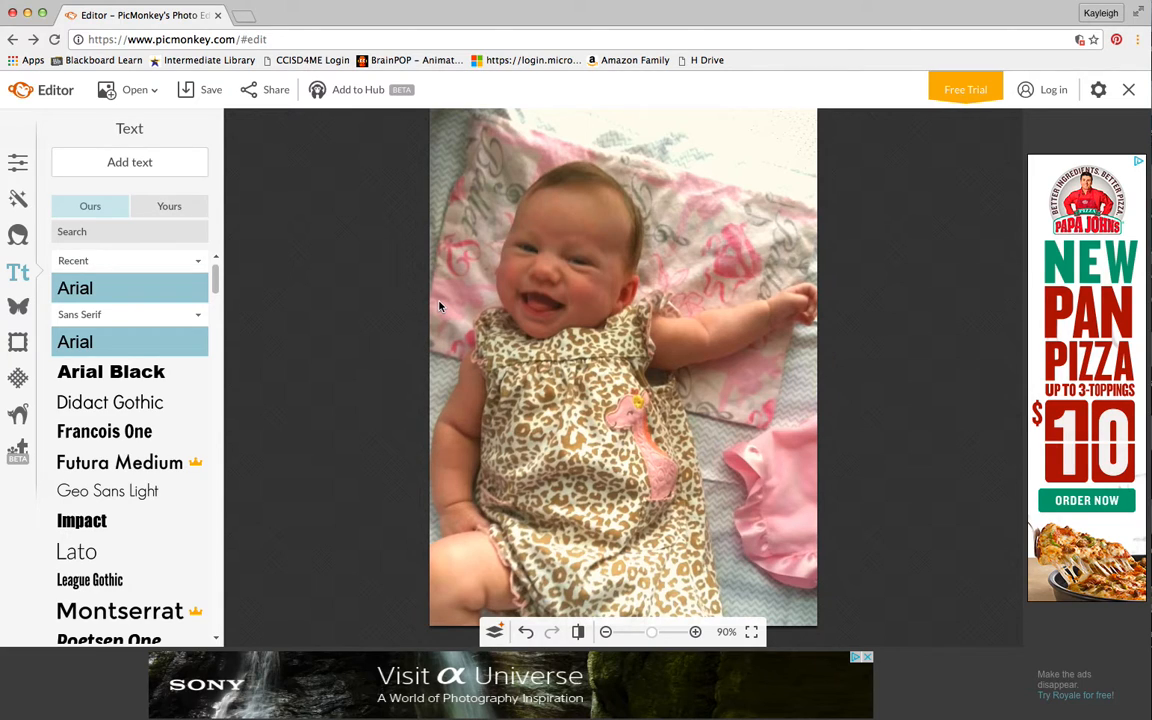
{"action": "left_click_drag", "start_coordinate": [216, 286], "coordinate": [218, 313]}
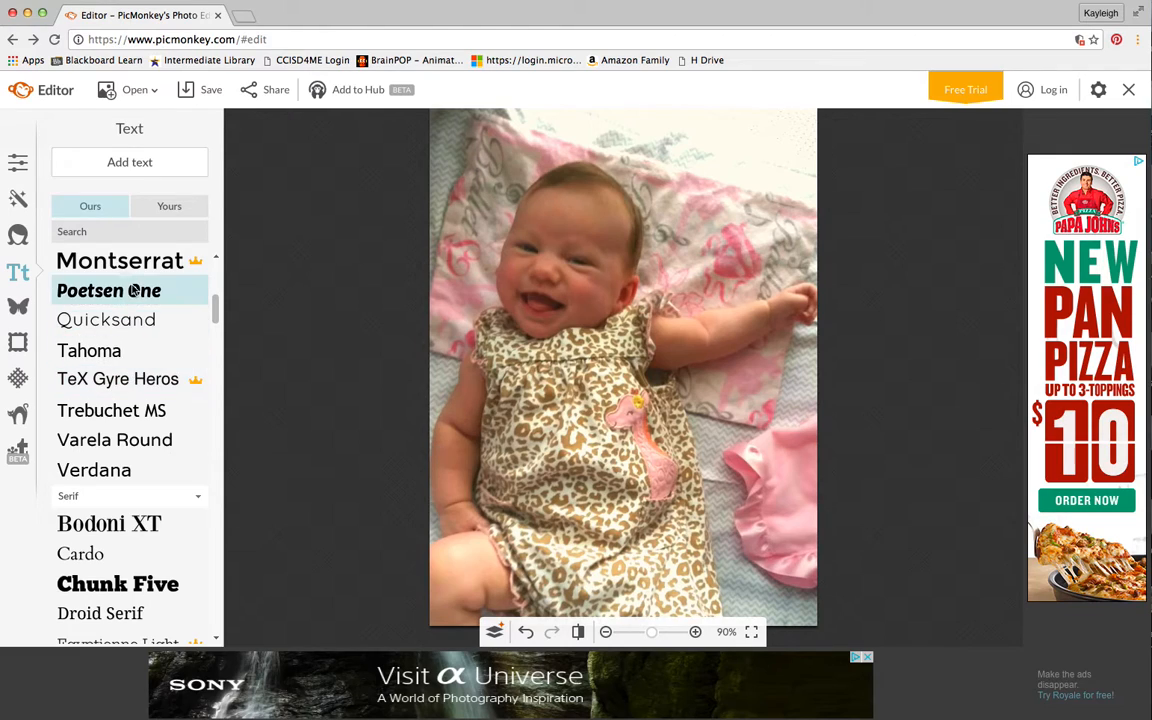
{"action": "left_click_drag", "start_coordinate": [219, 316], "coordinate": [224, 261]}
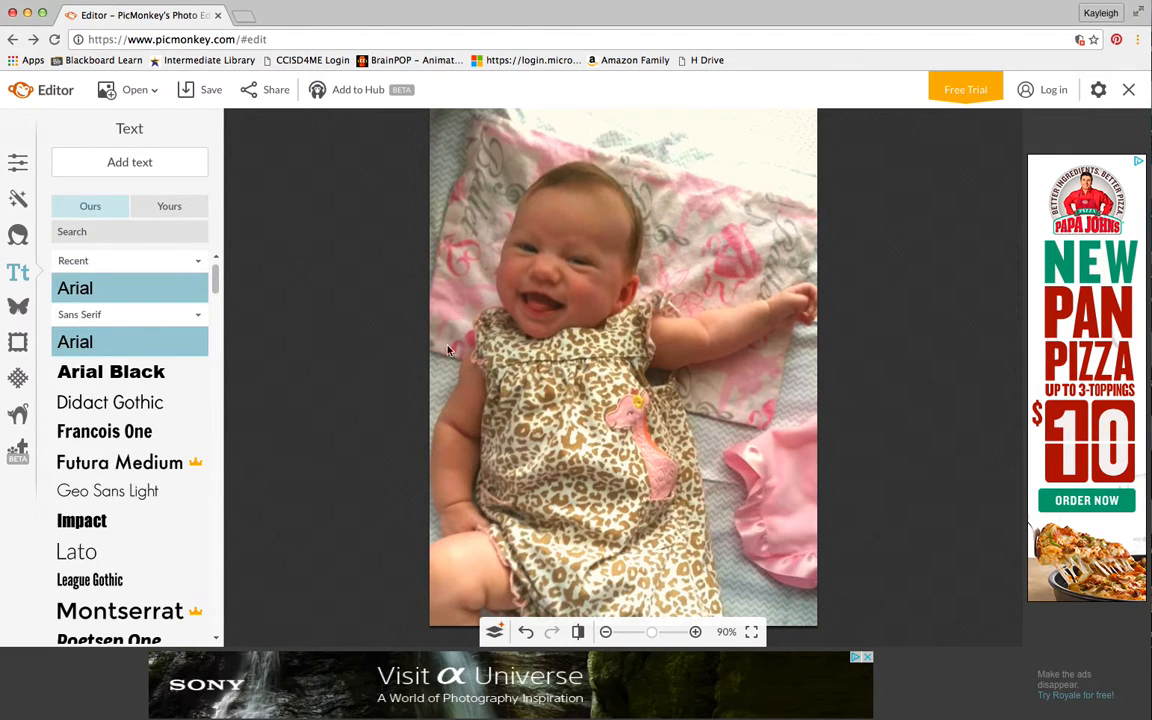
Add two Sparkle Stars overlays to the photo, delete the one beside the baby's head, and select the one below the outstretched arm.
{"action": "left_click", "coordinate": [19, 307]}
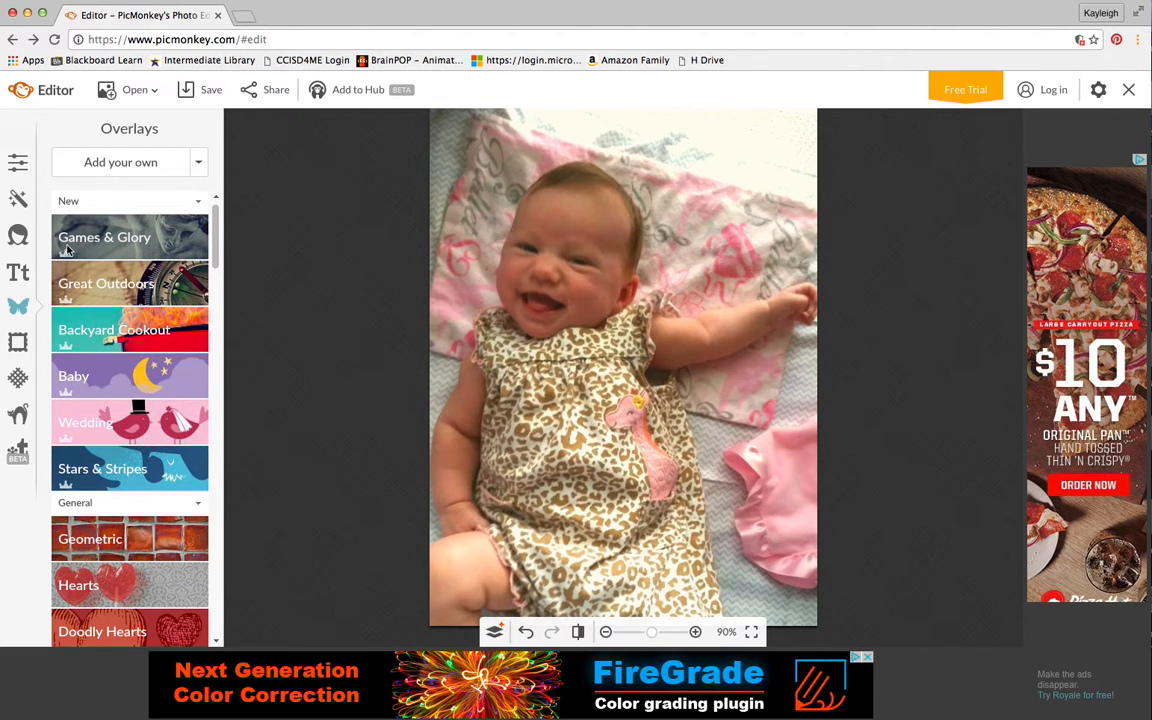
{"action": "left_click_drag", "start_coordinate": [219, 224], "coordinate": [210, 437]}
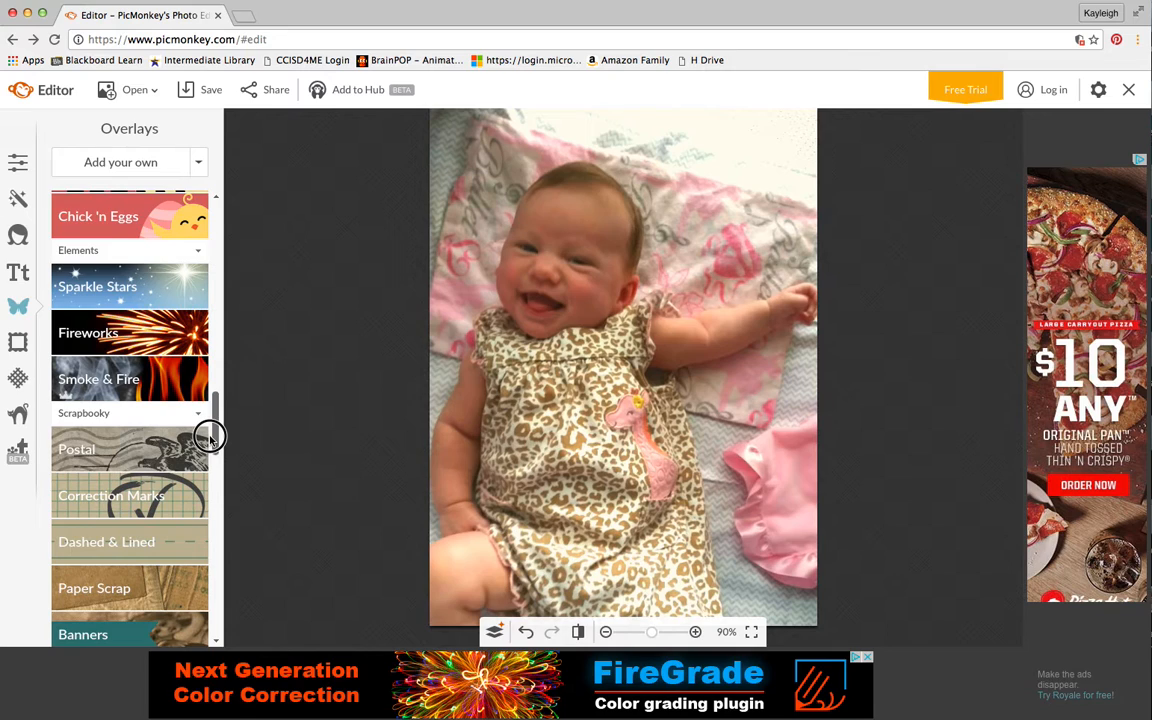
{"action": "left_click", "coordinate": [138, 286]}
{"action": "left_click_drag", "start_coordinate": [155, 320], "coordinate": [675, 228]}
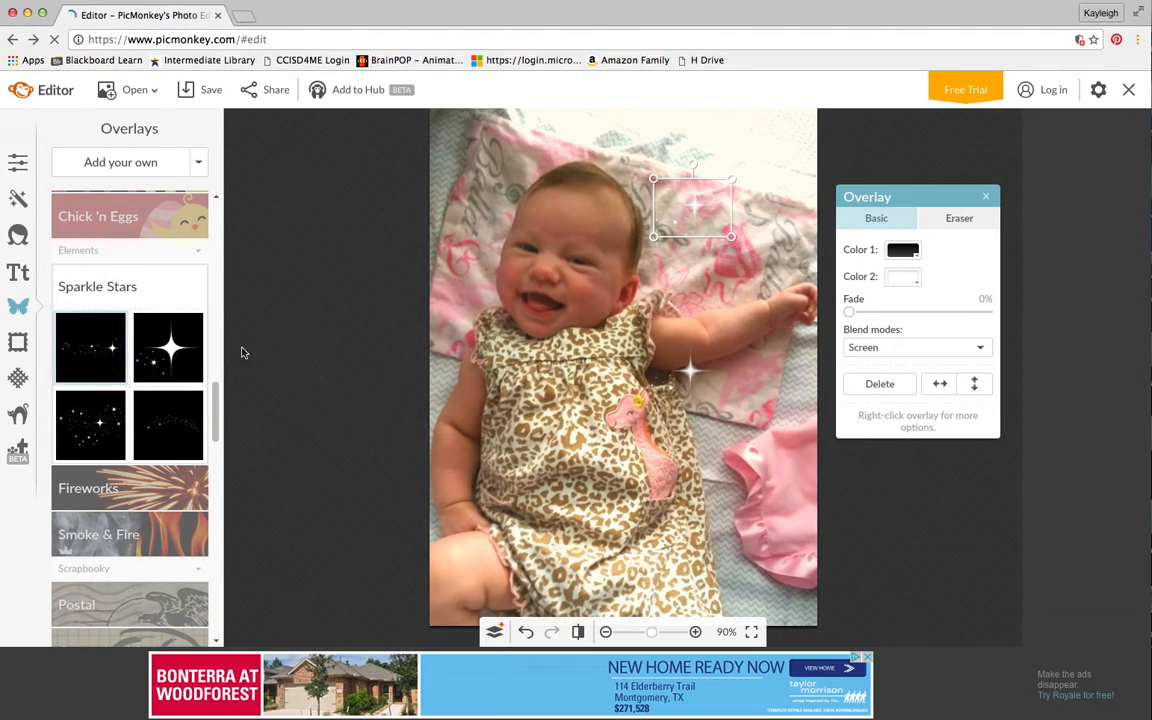
{"action": "left_click", "coordinate": [879, 383]}
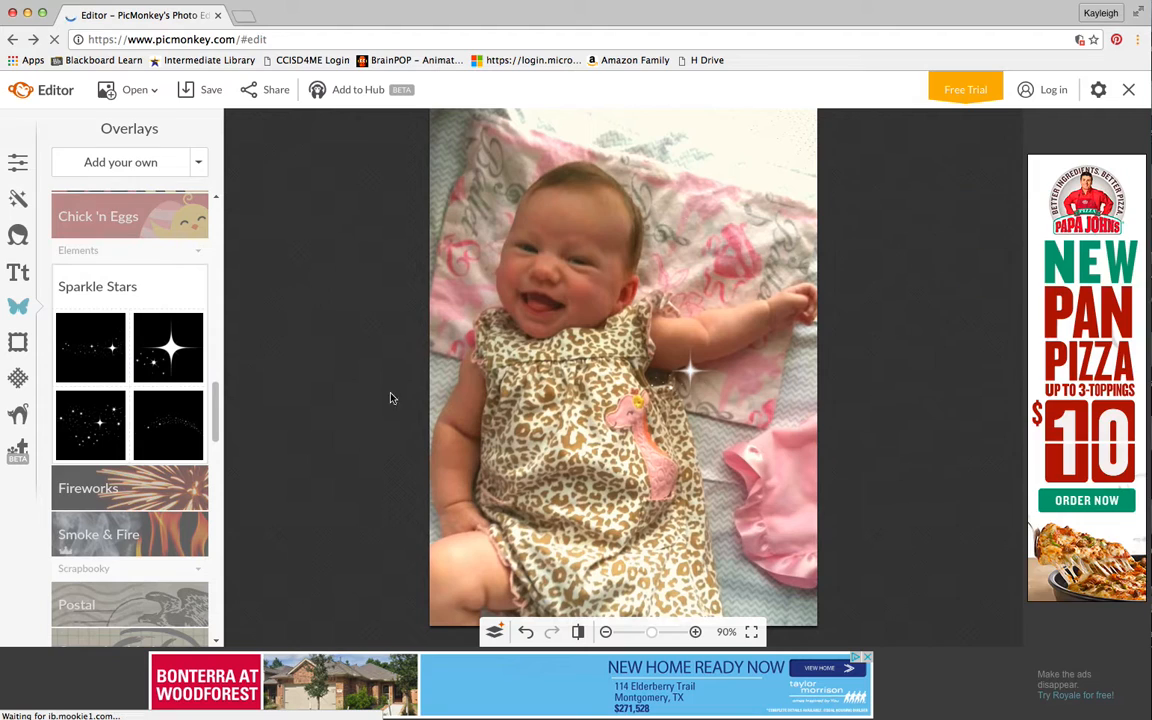
{"action": "left_click", "coordinate": [689, 378]}
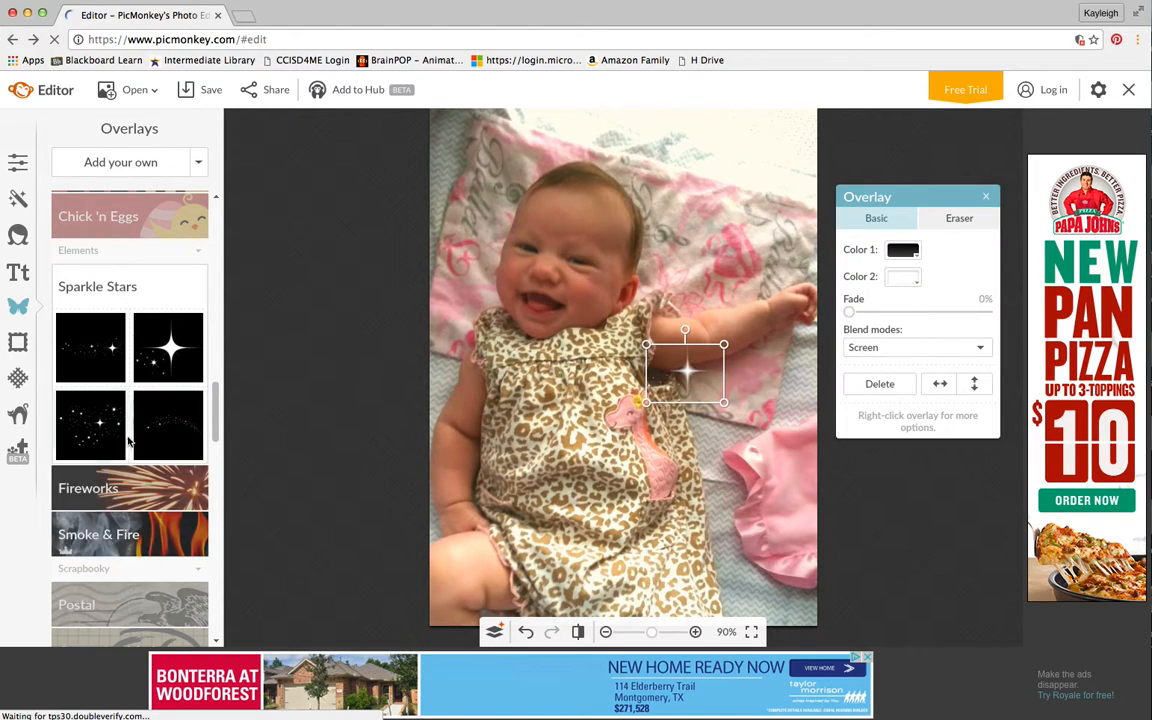
Try a golden Fireworks overlay over the photo near the baby's chin and shoulder, and delete it.
{"action": "left_click_drag", "start_coordinate": [216, 390], "coordinate": [216, 406]}
{"action": "left_click", "coordinate": [114, 374]}
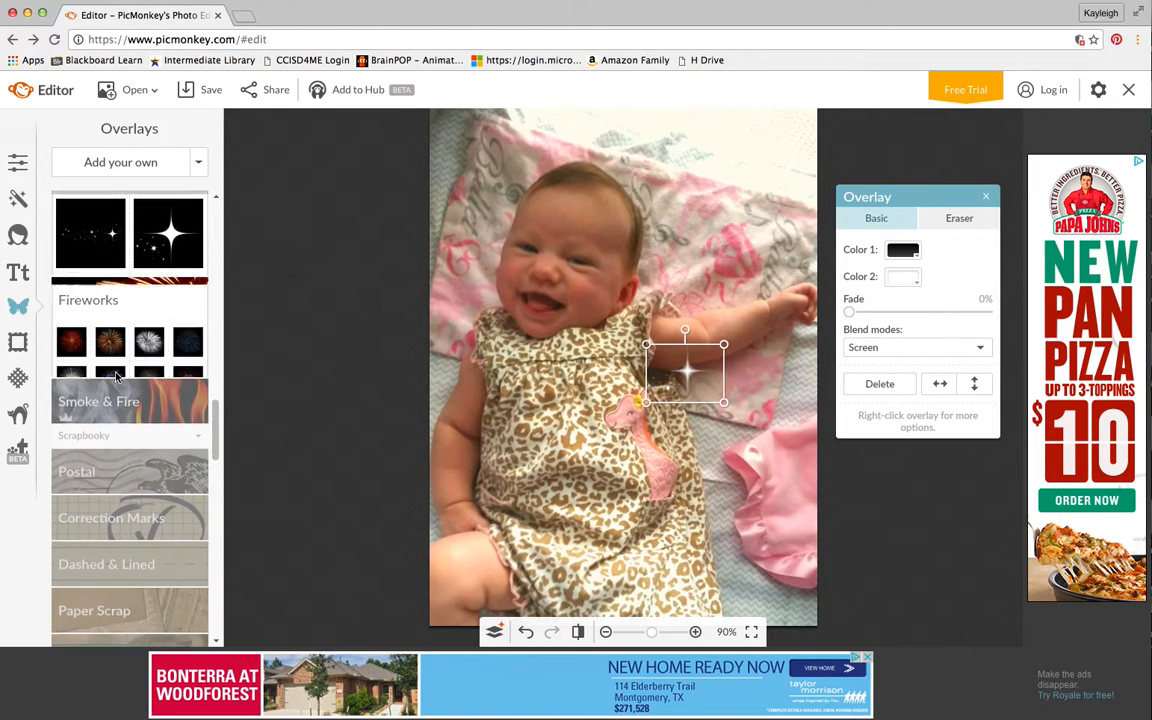
{"action": "left_click", "coordinate": [903, 250]}
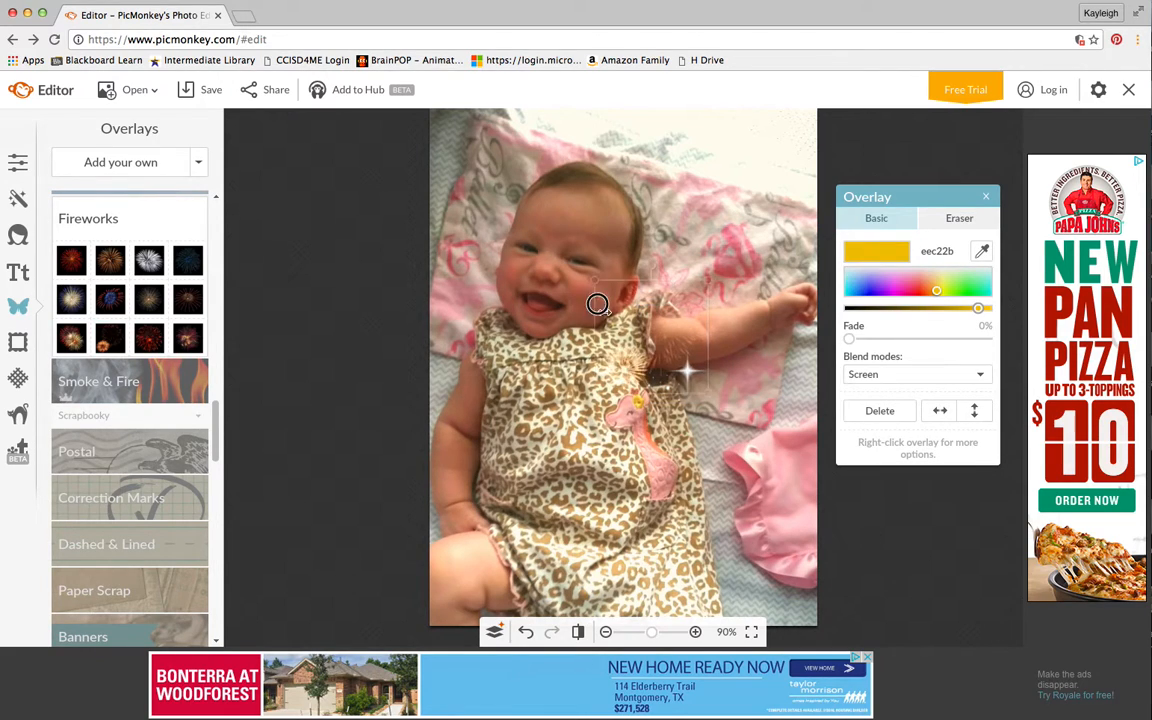
{"action": "left_click_drag", "start_coordinate": [587, 303], "coordinate": [530, 342]}
{"action": "key", "text": "Delete"}
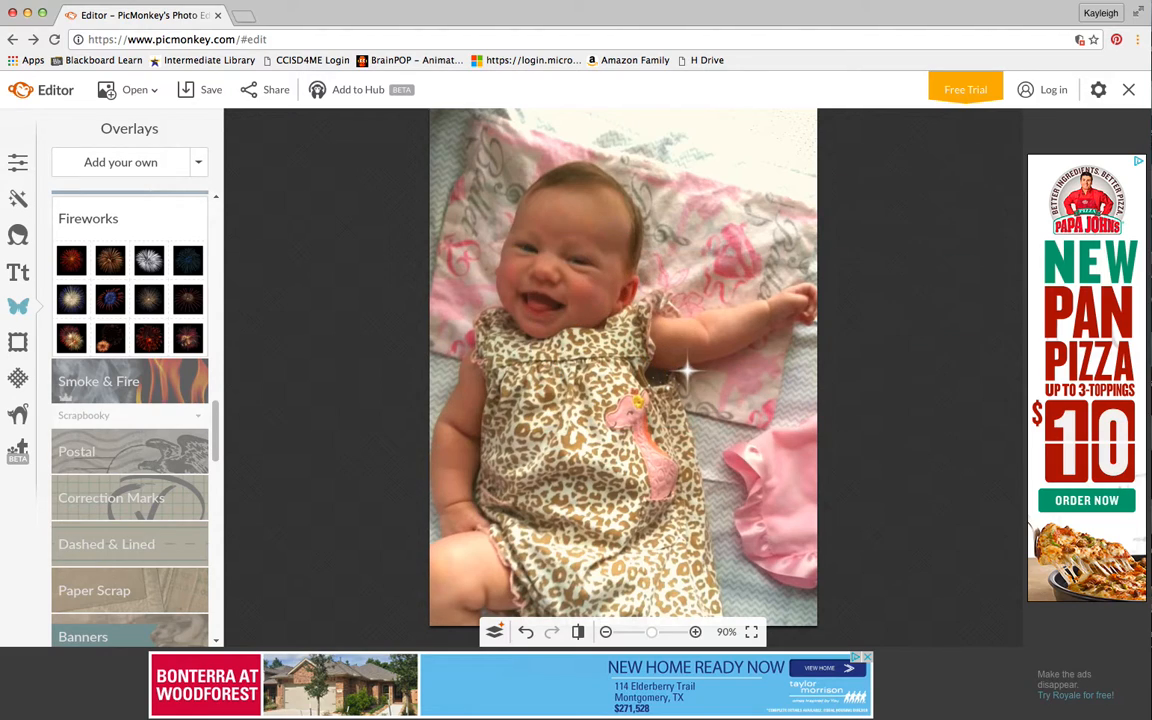
Enlarge and move the remaining Sparkle Stars overlay toward the baby's shoulder, and delete it.
{"action": "left_click", "coordinate": [694, 376]}
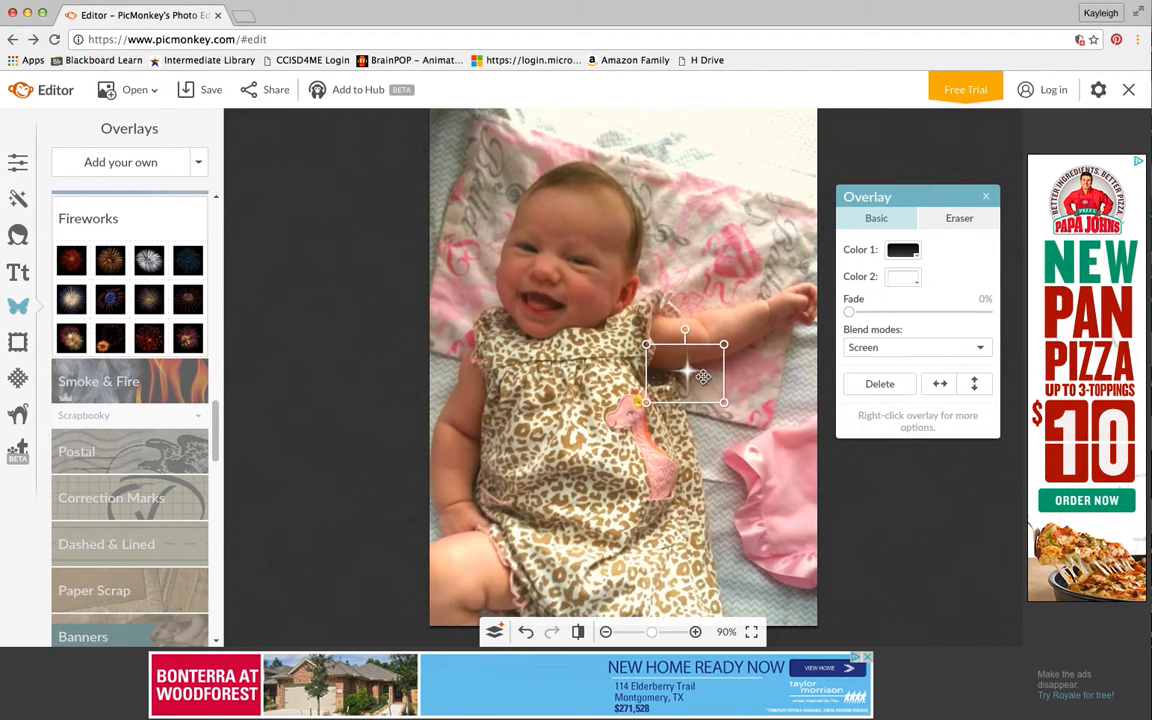
{"action": "mouse_move", "coordinate": [696, 374]}
{"action": "left_mouse_down"}
{"action": "mouse_move", "coordinate": [620, 332]}
{"action": "mouse_move", "coordinate": [784, 496]}
{"action": "mouse_move", "coordinate": [707, 424]}
{"action": "mouse_move", "coordinate": [691, 391]}
{"action": "left_mouse_up"}
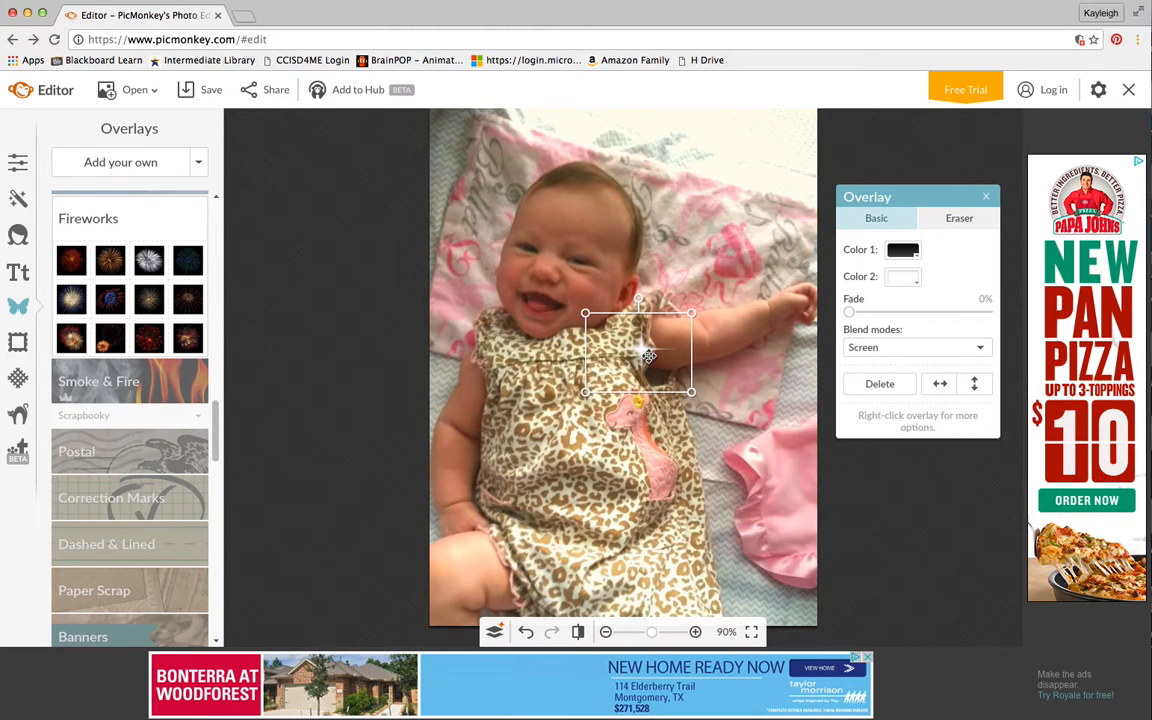
{"action": "key", "text": "Delete"}
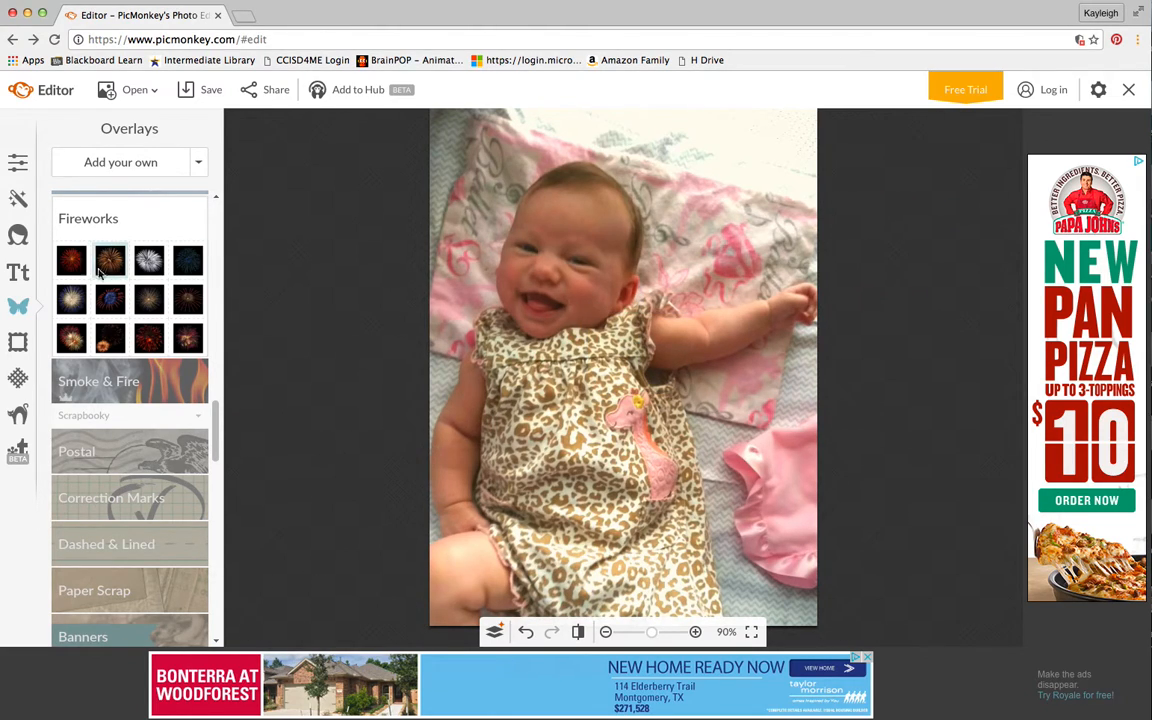
Look through the Correction Marks shapes and the remaining overlay categories down to Marigolds & Roses.
{"action": "left_click", "coordinate": [97, 519]}
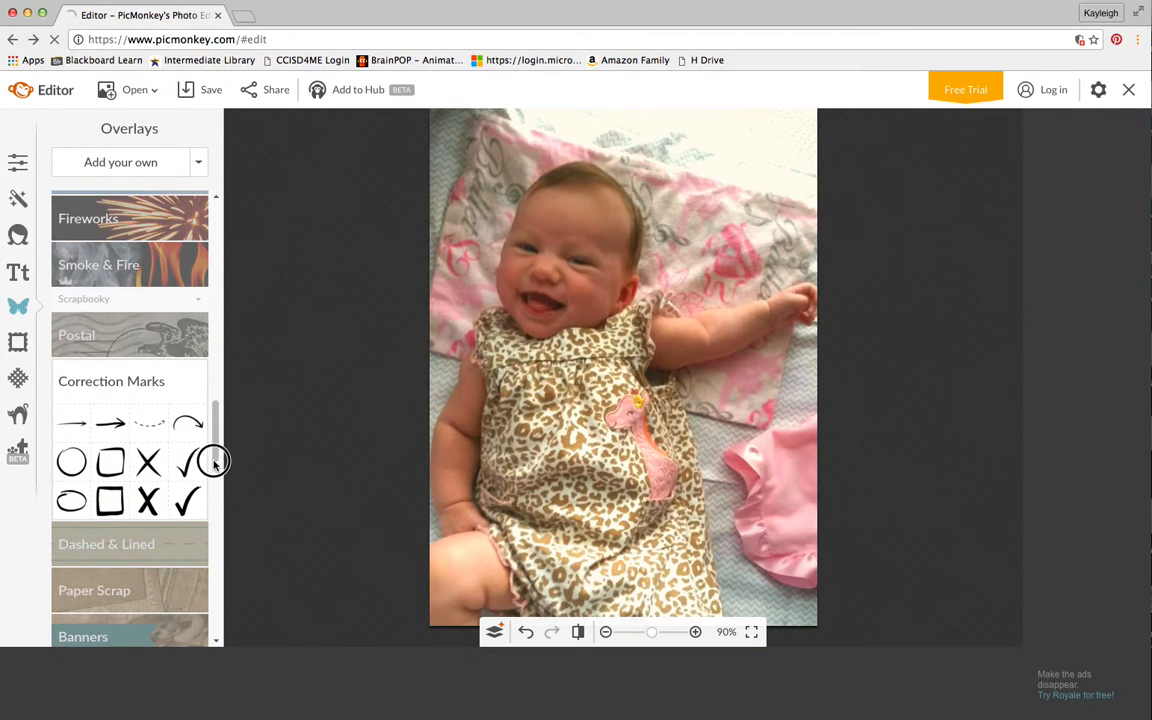
{"action": "left_click_drag", "start_coordinate": [214, 455], "coordinate": [221, 468]}
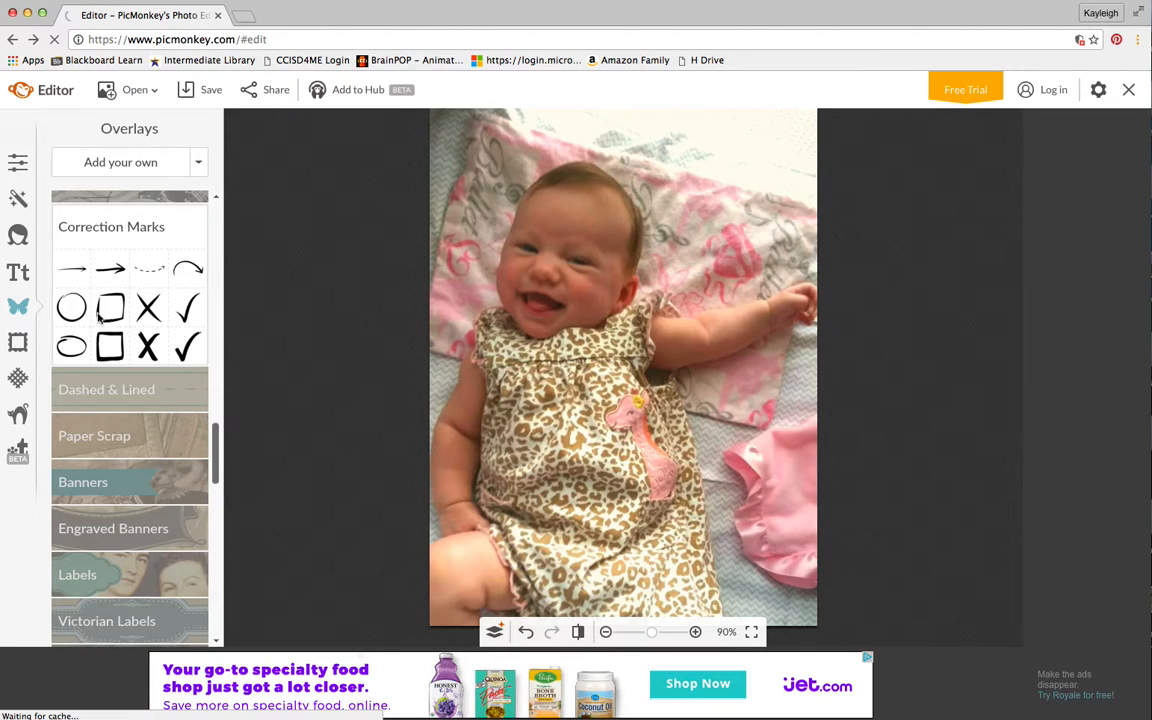
{"action": "scroll", "coordinate": [101, 272], "scroll_direction": "down", "scroll_amount": 3}
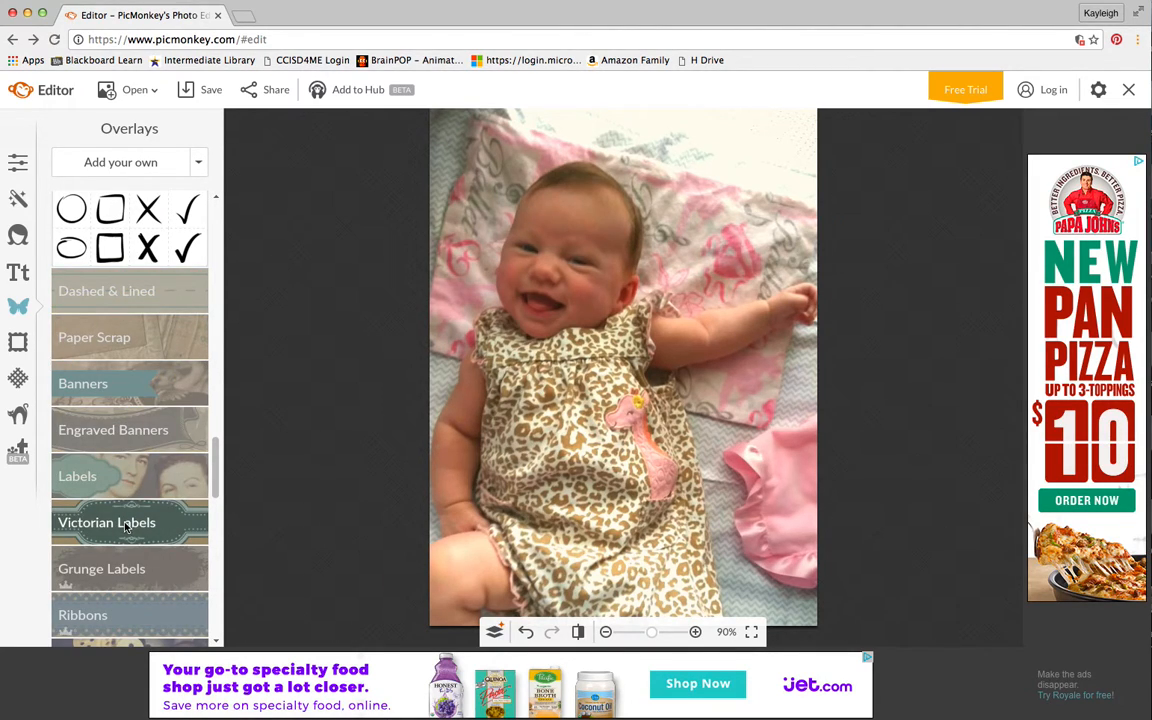
{"action": "left_click_drag", "start_coordinate": [218, 503], "coordinate": [216, 635]}
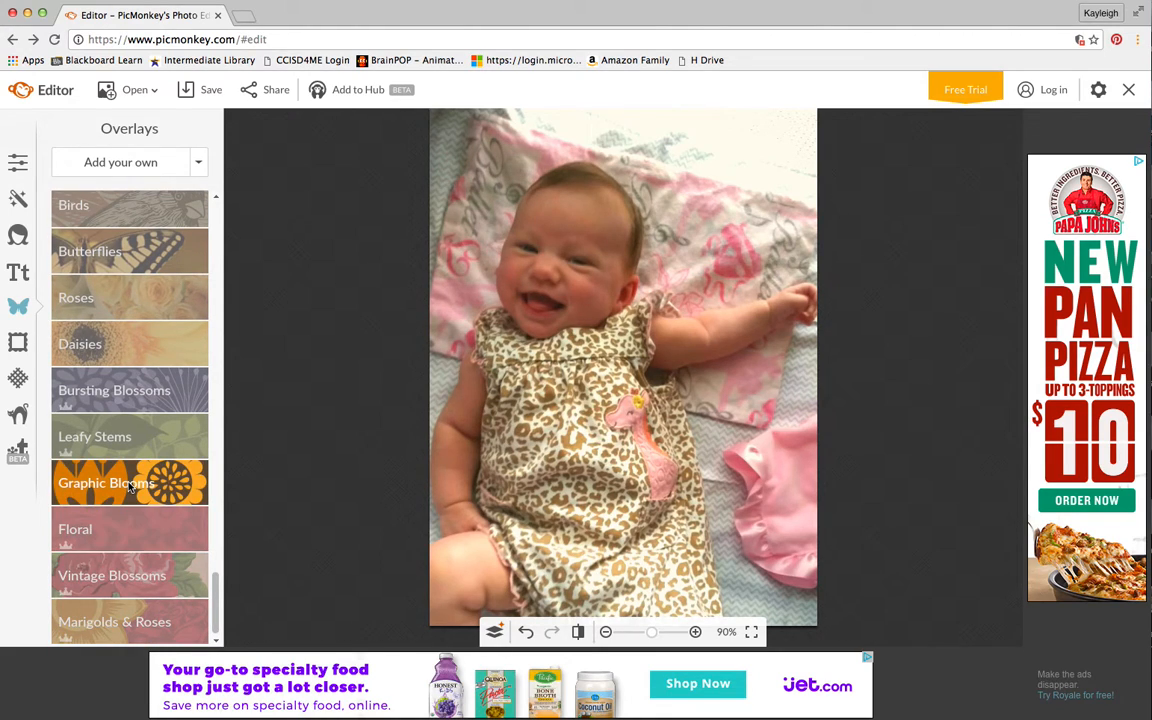
Preview the Polaroid Frame, Drop Shadow, Simple Edge and Rounded Corners frames on the photo, and look through the other frames.
{"action": "left_click", "coordinate": [17, 344]}
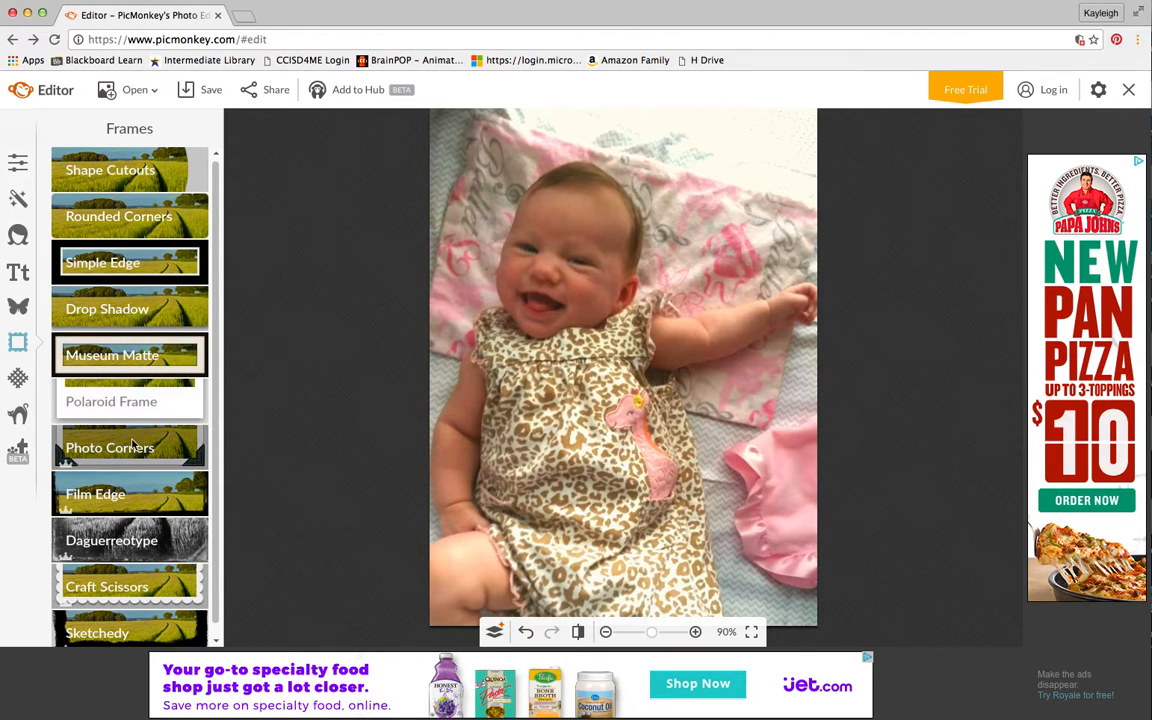
{"action": "left_click", "coordinate": [143, 400]}
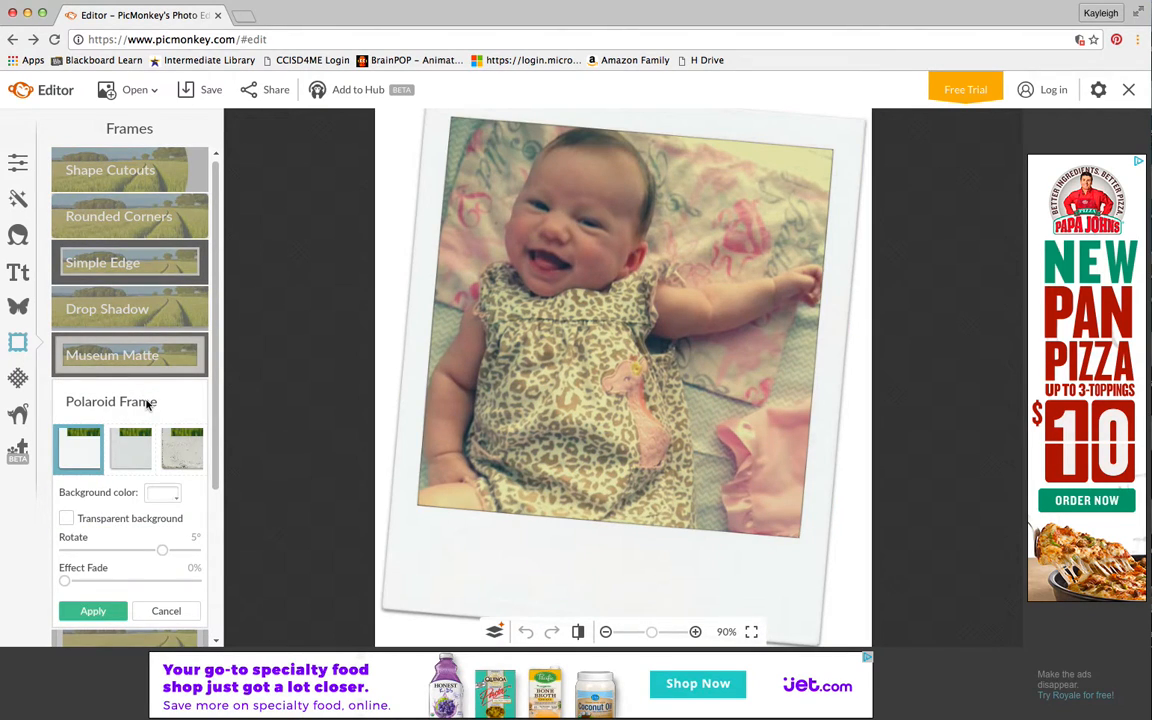
{"action": "left_click", "coordinate": [107, 300]}
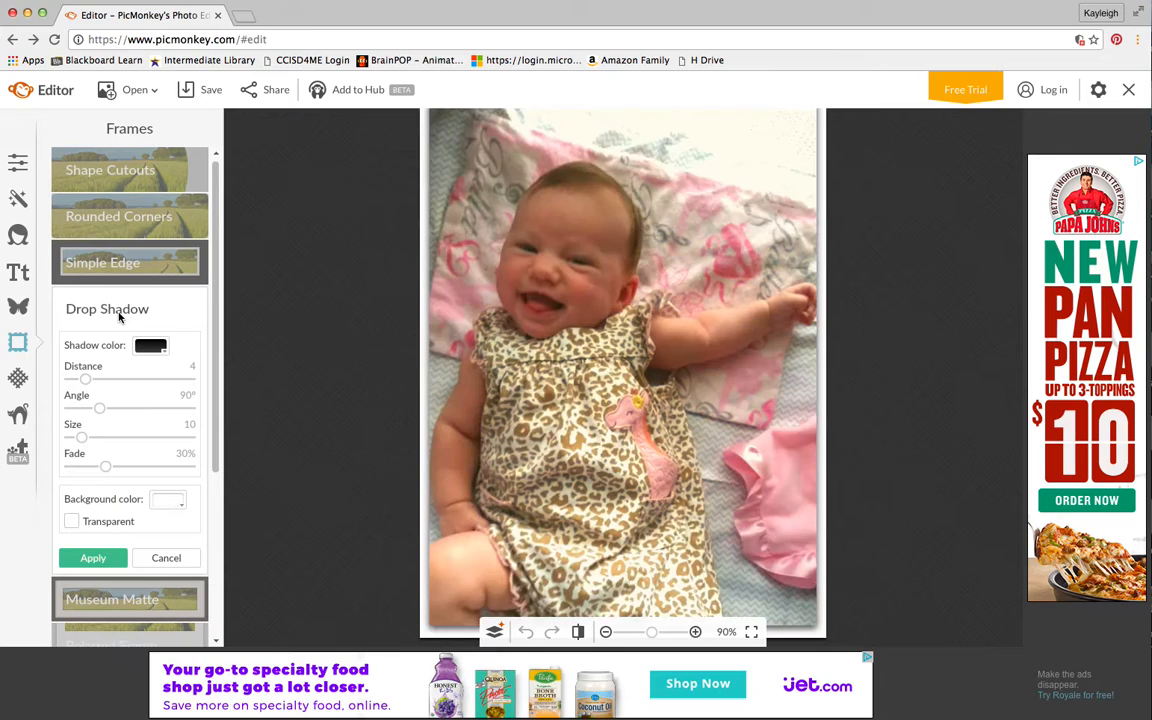
{"action": "left_click", "coordinate": [136, 252]}
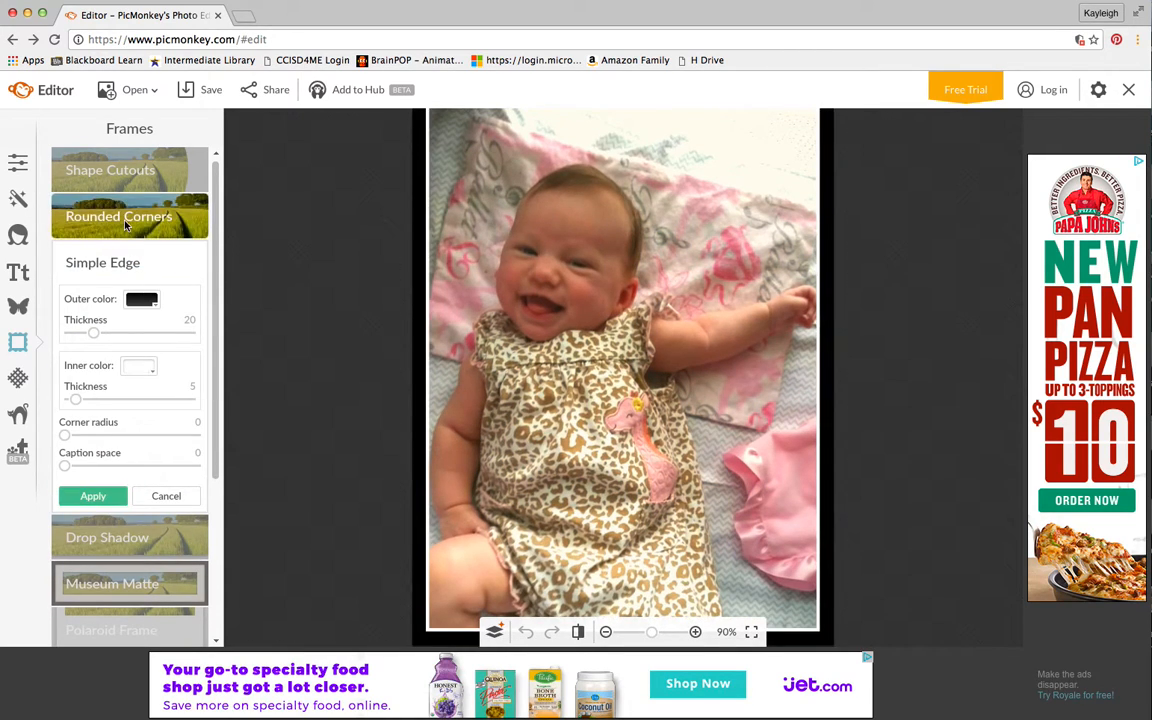
{"action": "left_click", "coordinate": [112, 200]}
{"action": "left_click_drag", "start_coordinate": [218, 324], "coordinate": [221, 442]}
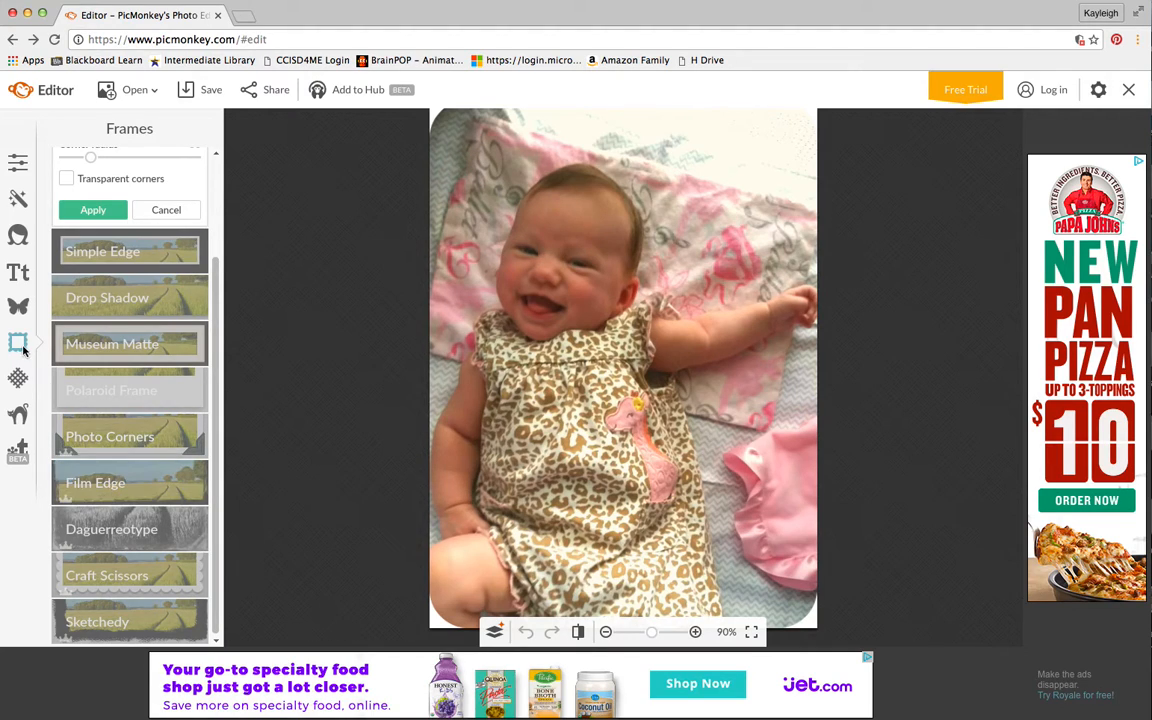
Preview the Light Trails texture and the purple Space texture on the photo.
{"action": "left_click", "coordinate": [18, 377]}
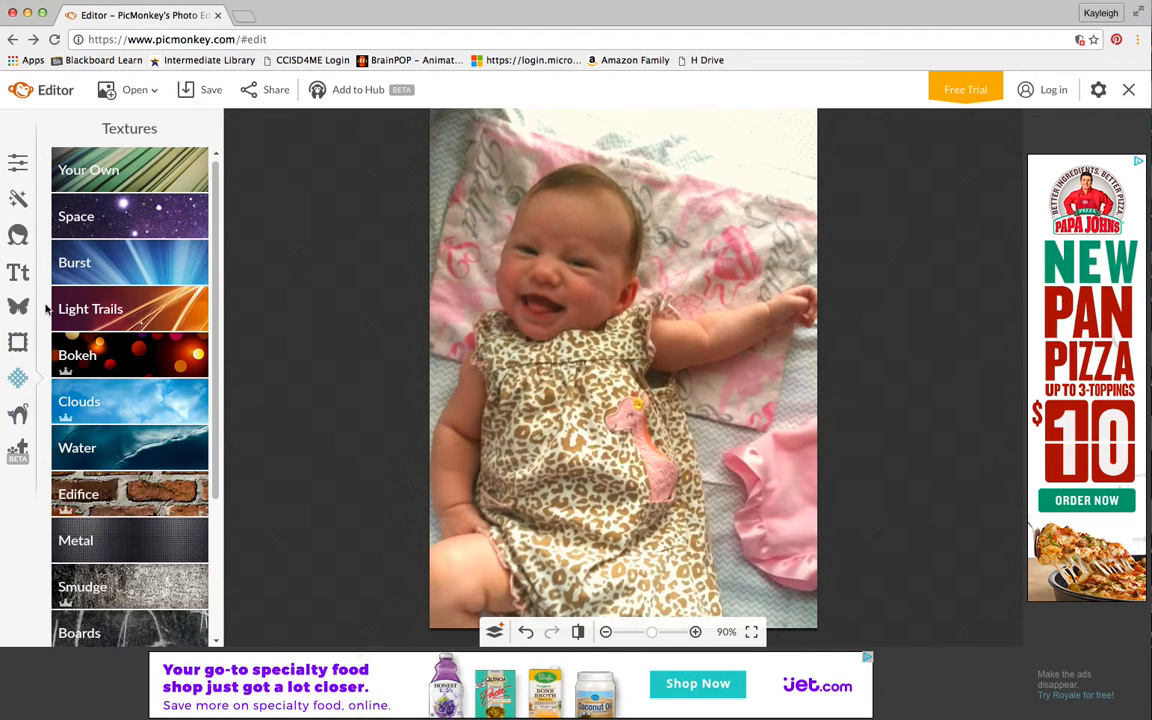
{"action": "left_click", "coordinate": [115, 309]}
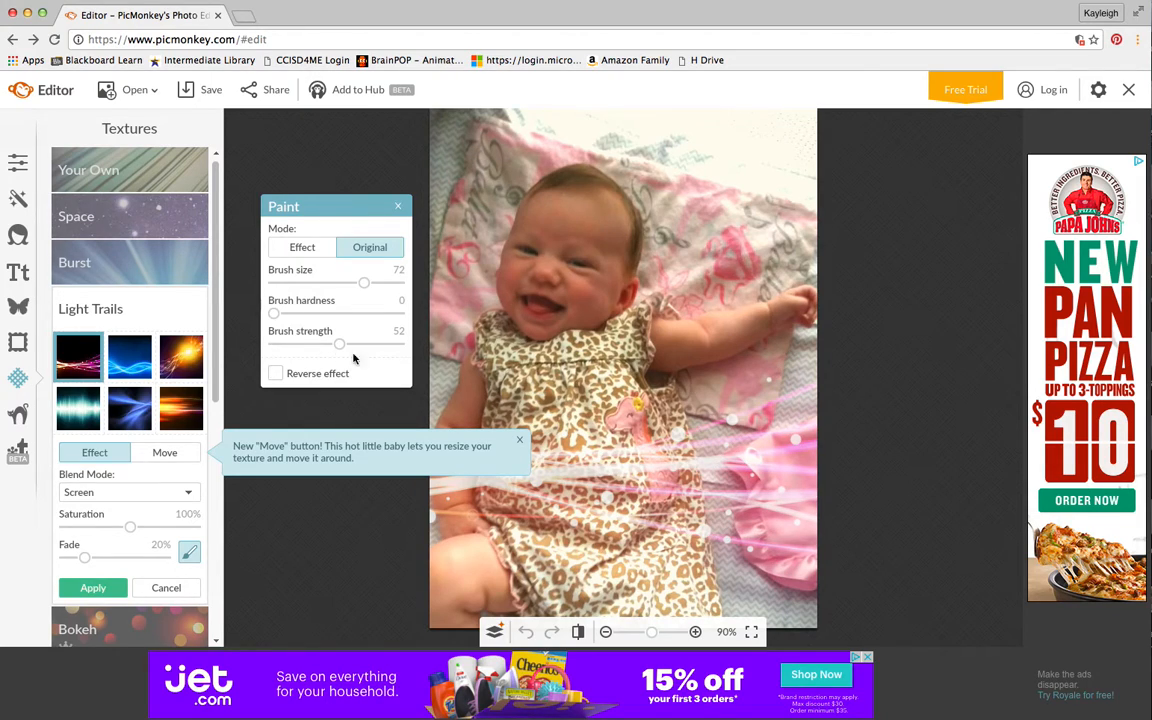
{"action": "left_click", "coordinate": [155, 222]}
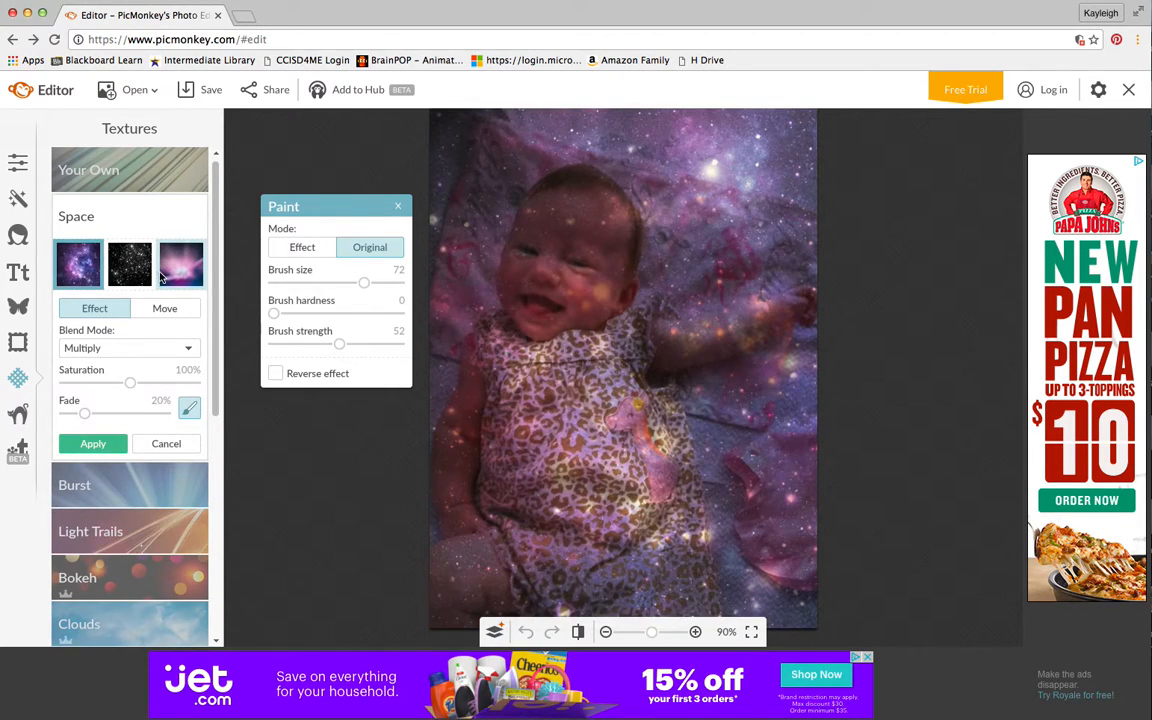
Try the black starfield Space texture with Saturation 25% and Fade 81%, and cancel it.
{"action": "left_click", "coordinate": [146, 284]}
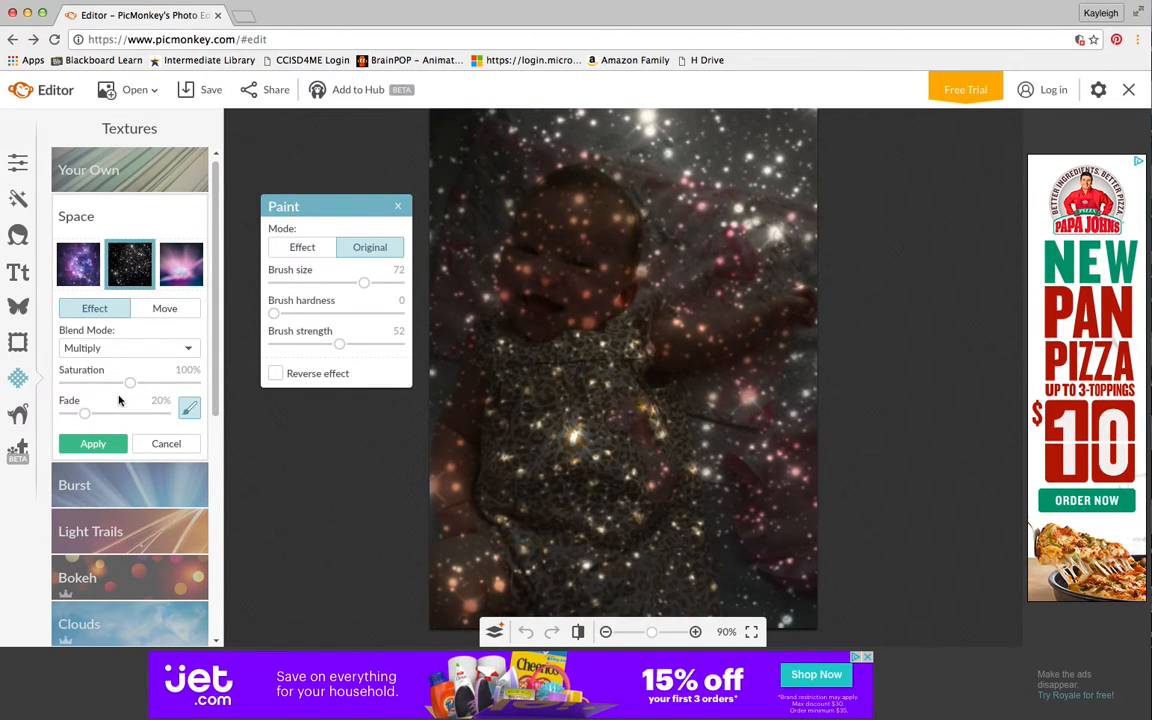
{"action": "left_click_drag", "start_coordinate": [131, 387], "coordinate": [83, 387]}
{"action": "left_click_drag", "start_coordinate": [83, 413], "coordinate": [57, 417]}
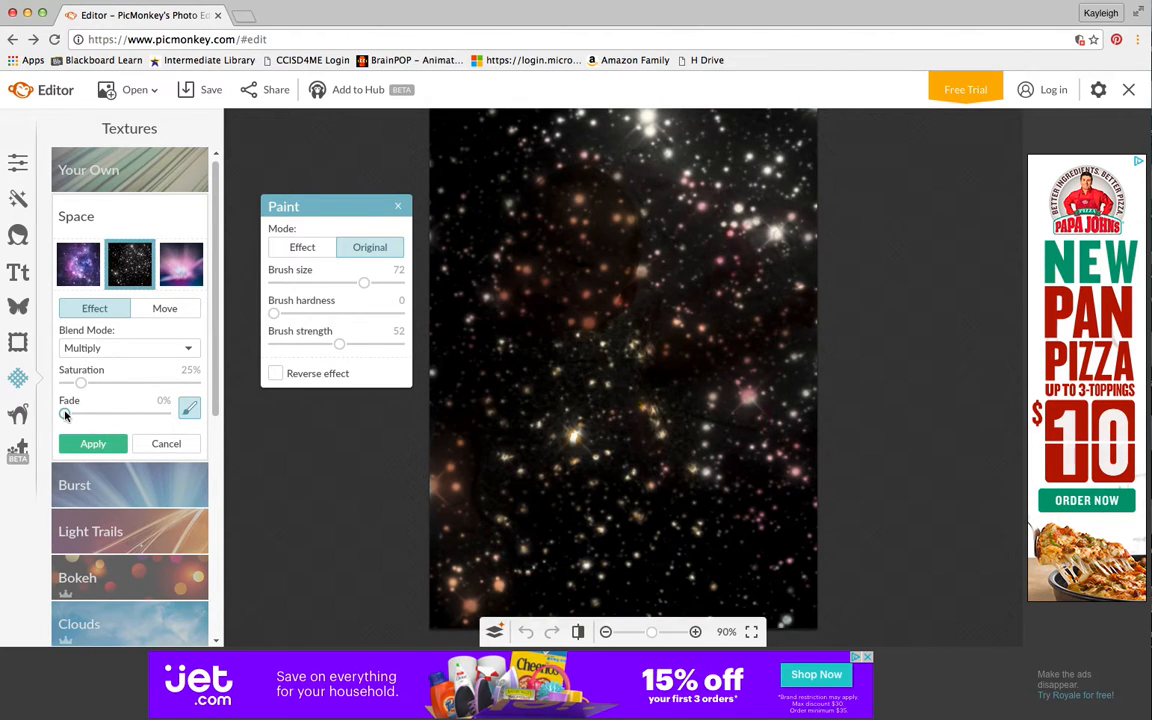
{"action": "left_click", "coordinate": [166, 414]}
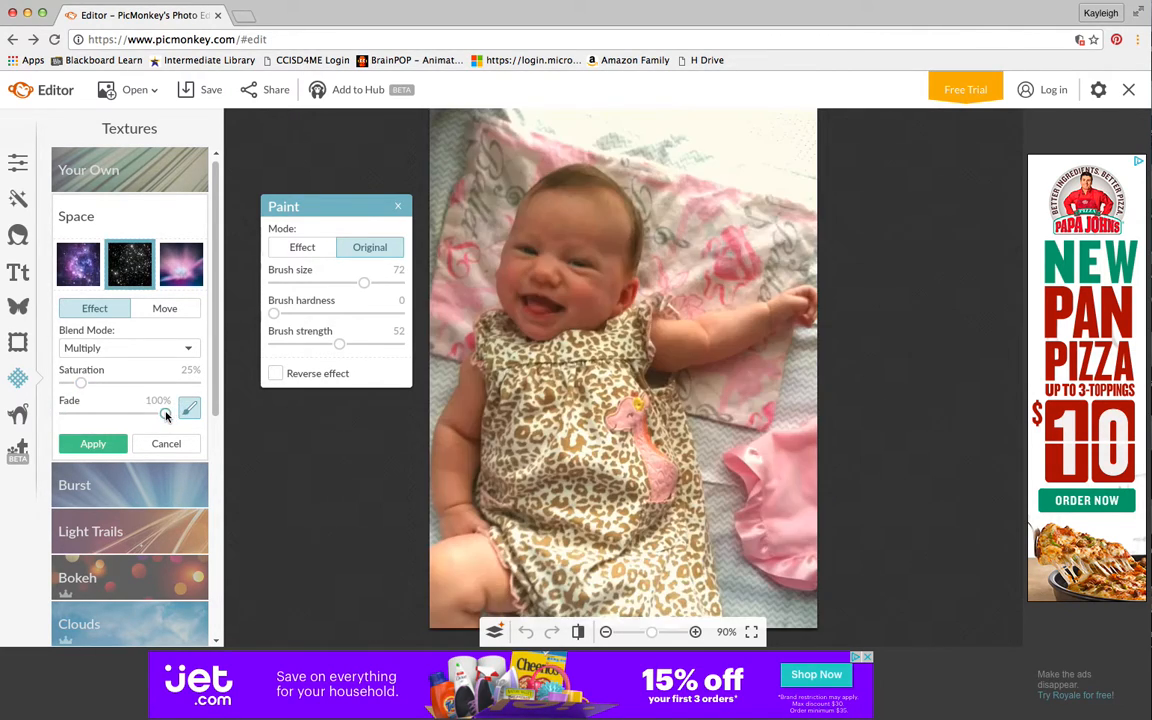
{"action": "left_click_drag", "start_coordinate": [164, 414], "coordinate": [150, 416]}
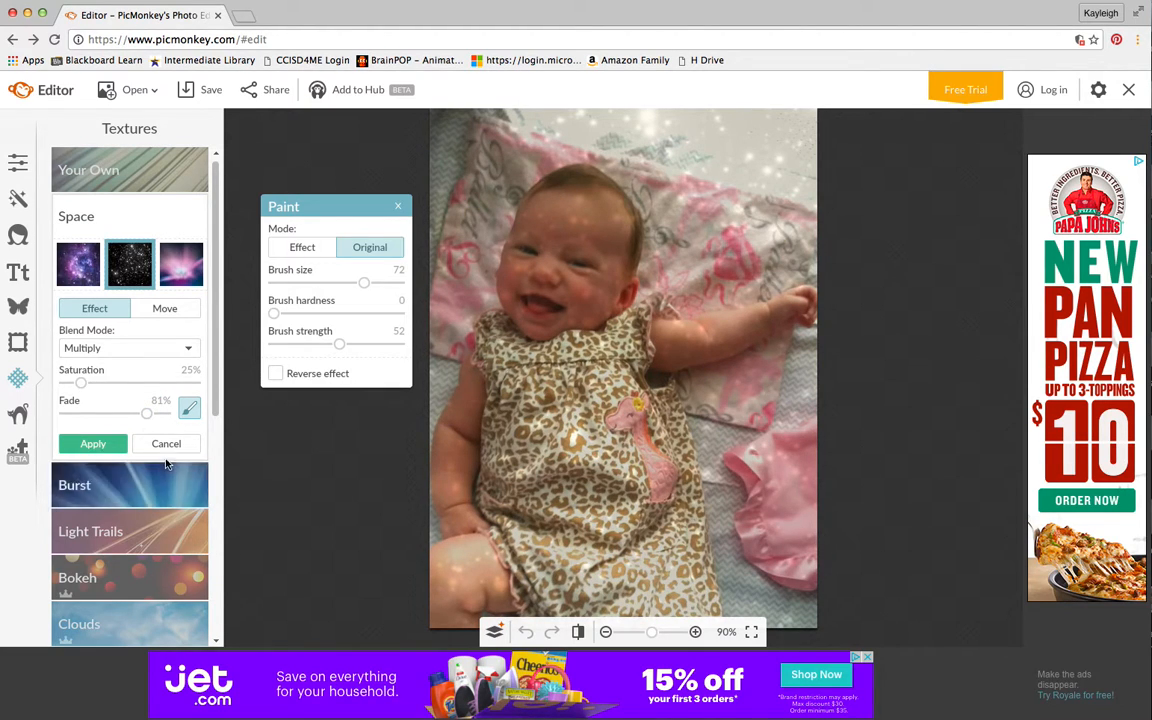
{"action": "left_click", "coordinate": [166, 443]}
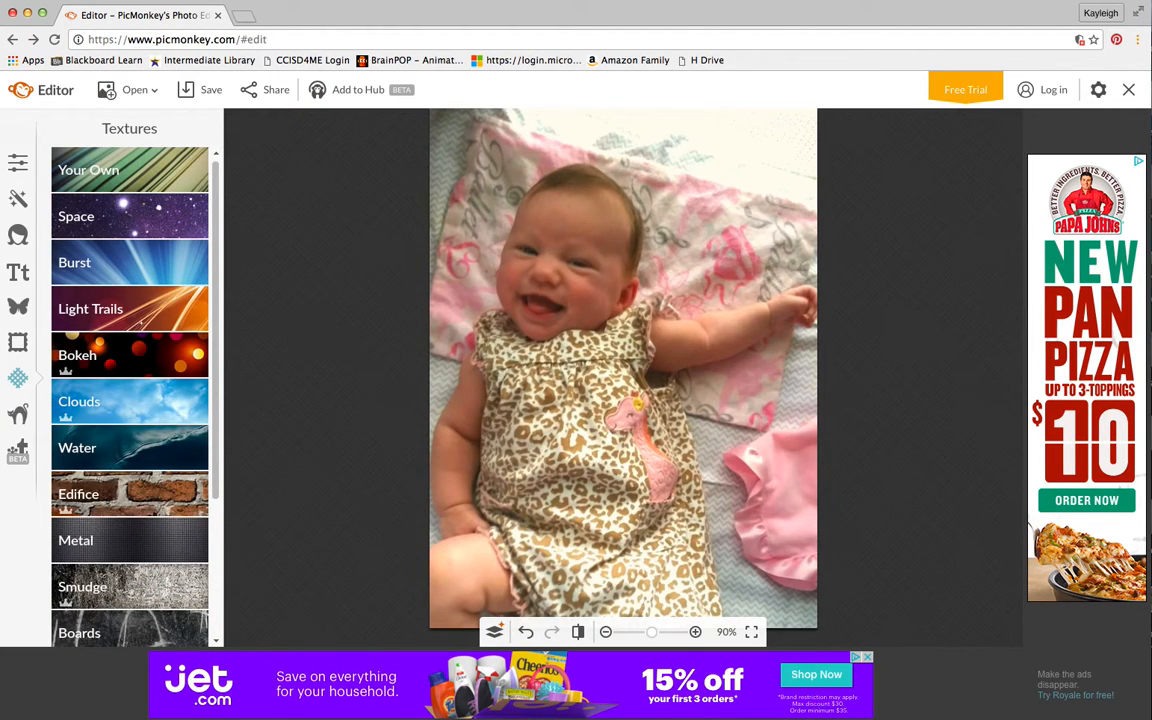
Look through the remaining textures down to Weave, and open the Day of the Dead theme.
{"action": "left_click_drag", "start_coordinate": [218, 392], "coordinate": [219, 540]}
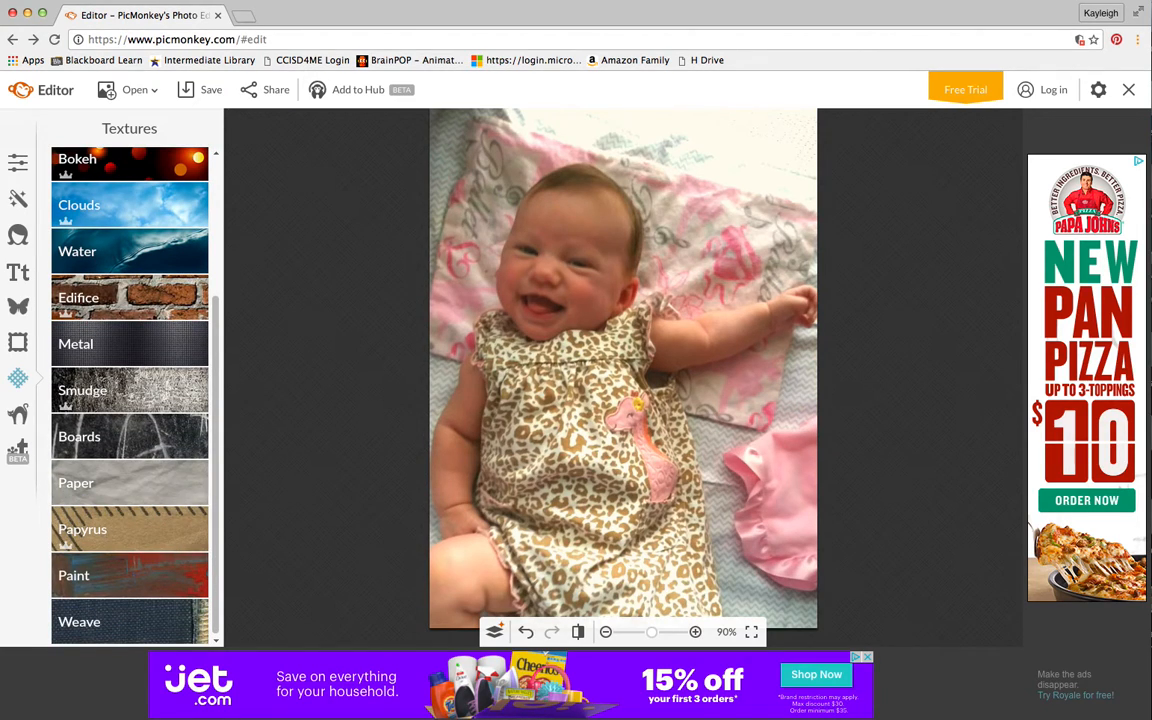
{"action": "left_click", "coordinate": [22, 415]}
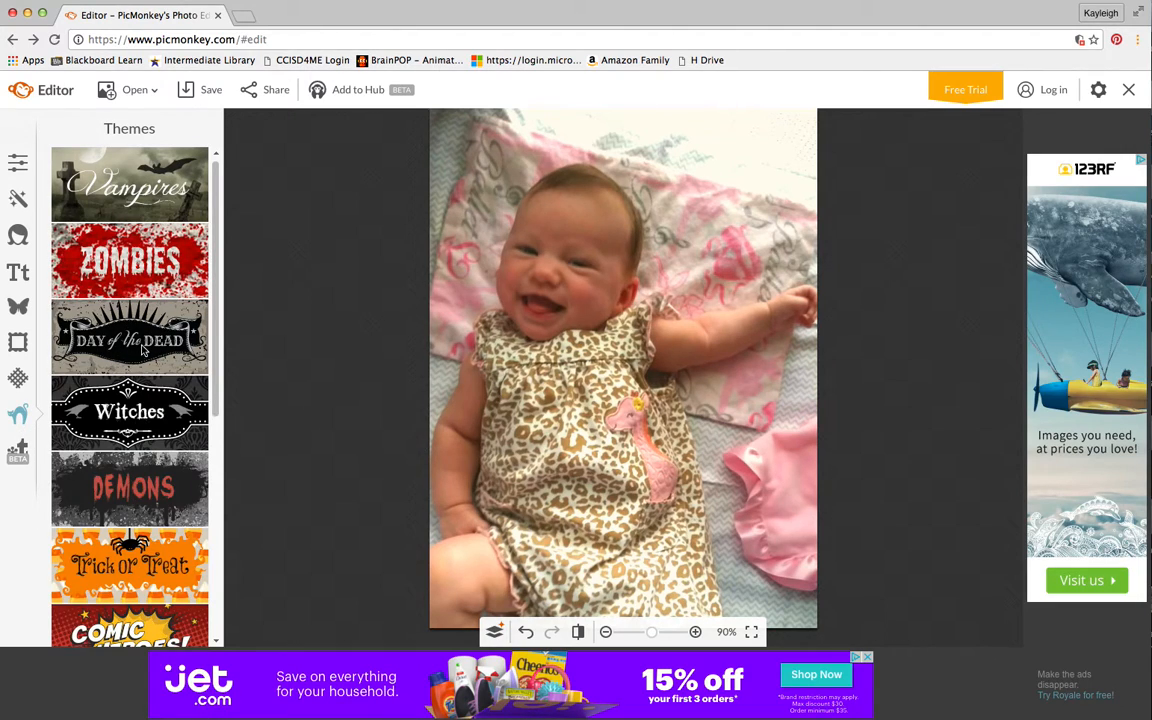
{"action": "left_click", "coordinate": [112, 352]}
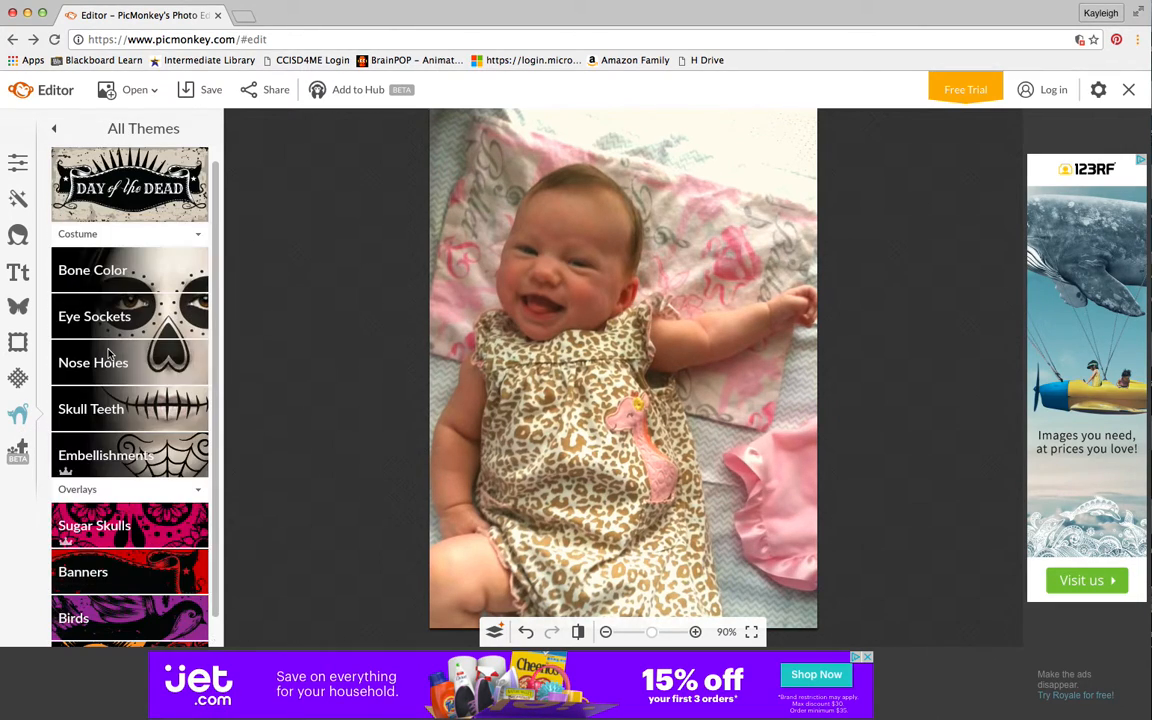
Try painting white Bone Color over the baby's face with Brush size 70, and cancel it.
{"action": "left_click", "coordinate": [115, 274]}
{"action": "left_click", "coordinate": [190, 272]}
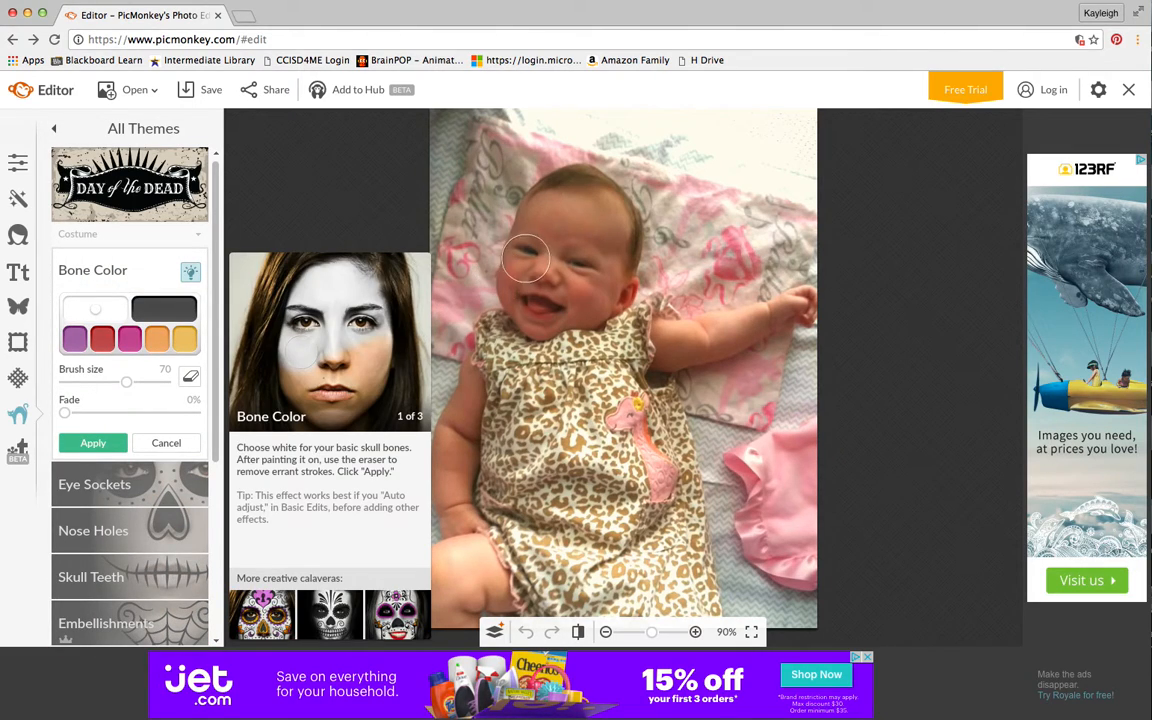
{"action": "mouse_move", "coordinate": [547, 238]}
{"action": "left_mouse_down"}
{"action": "mouse_move", "coordinate": [566, 204]}
{"action": "mouse_move", "coordinate": [612, 219]}
{"action": "mouse_move", "coordinate": [603, 276]}
{"action": "mouse_move", "coordinate": [544, 311]}
{"action": "mouse_move", "coordinate": [518, 301]}
{"action": "mouse_move", "coordinate": [510, 279]}
{"action": "mouse_move", "coordinate": [518, 237]}
{"action": "mouse_move", "coordinate": [545, 213]}
{"action": "mouse_move", "coordinate": [576, 242]}
{"action": "mouse_move", "coordinate": [536, 304]}
{"action": "mouse_move", "coordinate": [550, 260]}
{"action": "mouse_move", "coordinate": [527, 270]}
{"action": "mouse_move", "coordinate": [536, 306]}
{"action": "mouse_move", "coordinate": [577, 294]}
{"action": "mouse_move", "coordinate": [597, 304]}
{"action": "mouse_move", "coordinate": [550, 311]}
{"action": "left_mouse_up"}
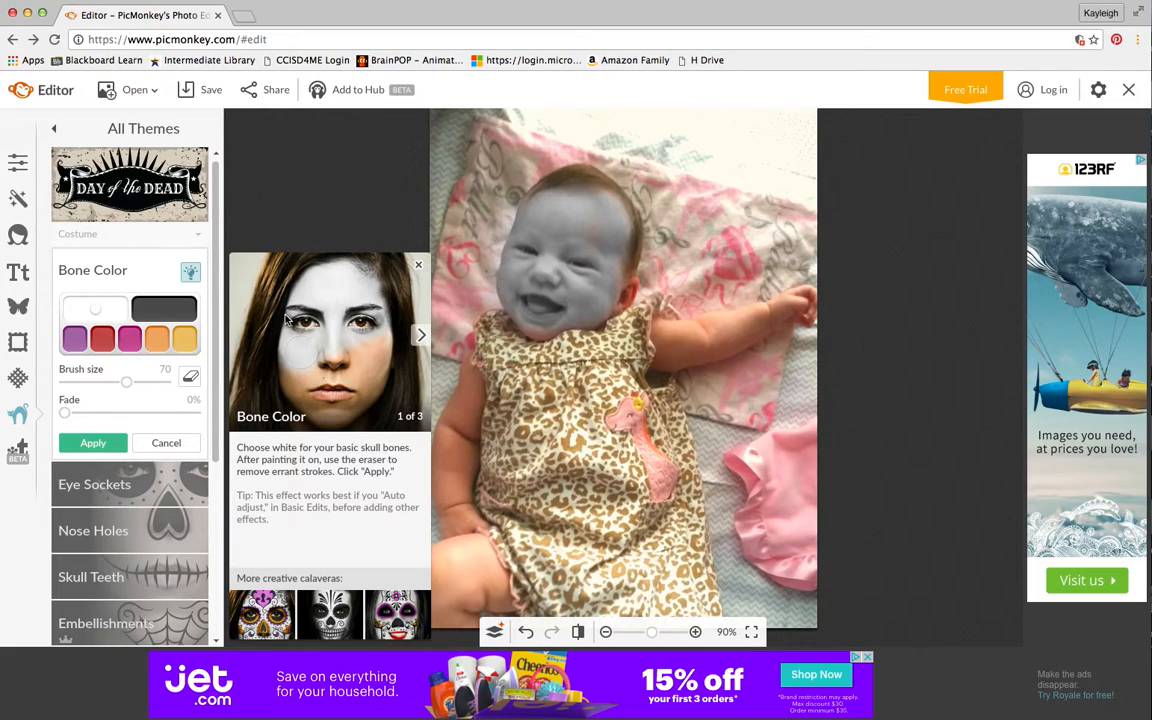
{"action": "mouse_move", "coordinate": [585, 268]}
{"action": "left_mouse_down"}
{"action": "mouse_move", "coordinate": [594, 232]}
{"action": "mouse_move", "coordinate": [527, 307]}
{"action": "mouse_move", "coordinate": [565, 317]}
{"action": "left_mouse_up"}
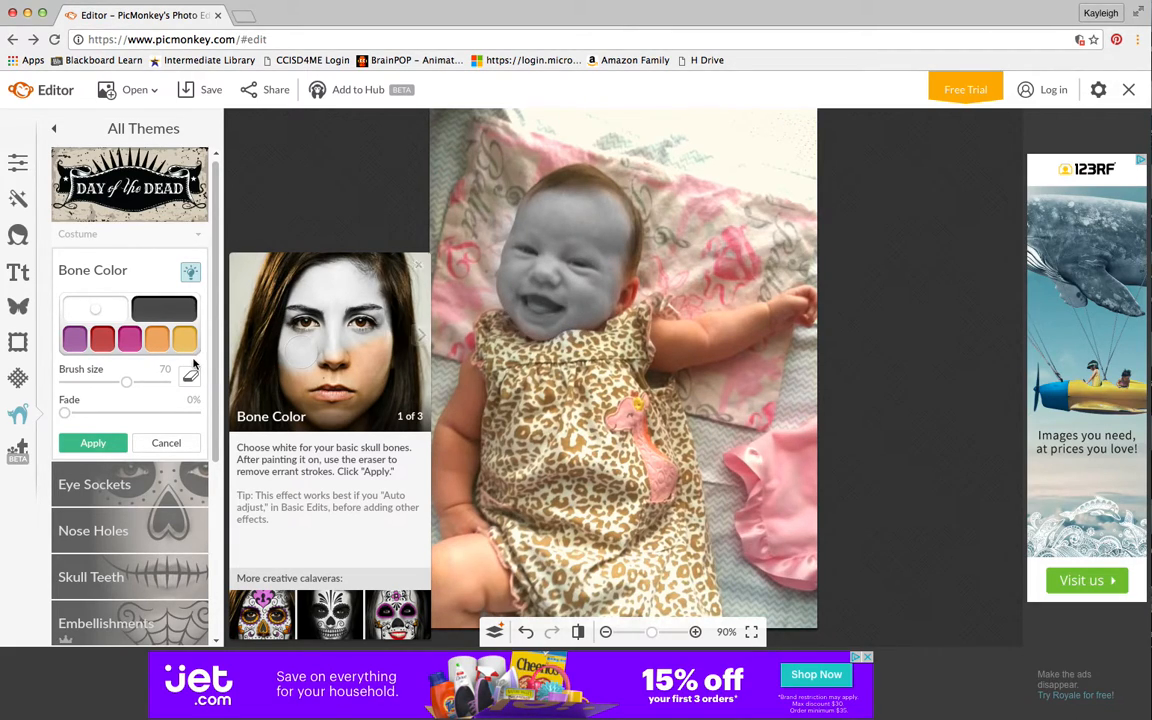
{"action": "left_click", "coordinate": [163, 440]}
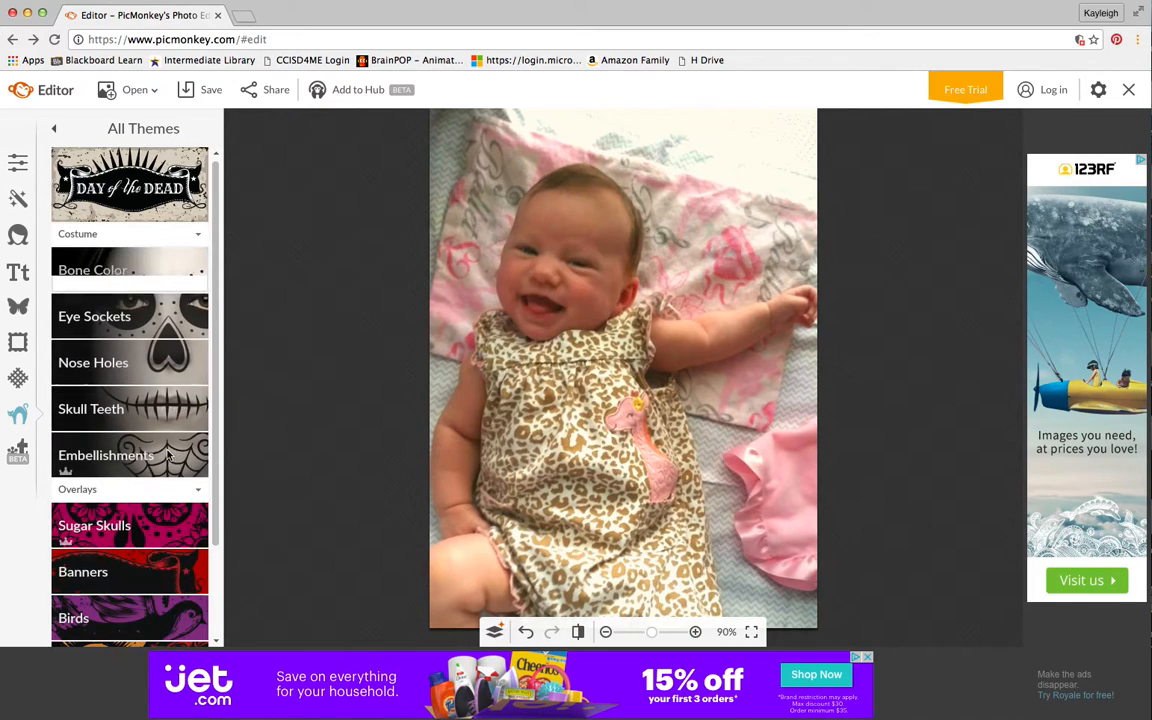
Try the first Basic Eye Sockets shape, shrunk over one of the baby's eyes, and delete it.
{"action": "left_click", "coordinate": [135, 318]}
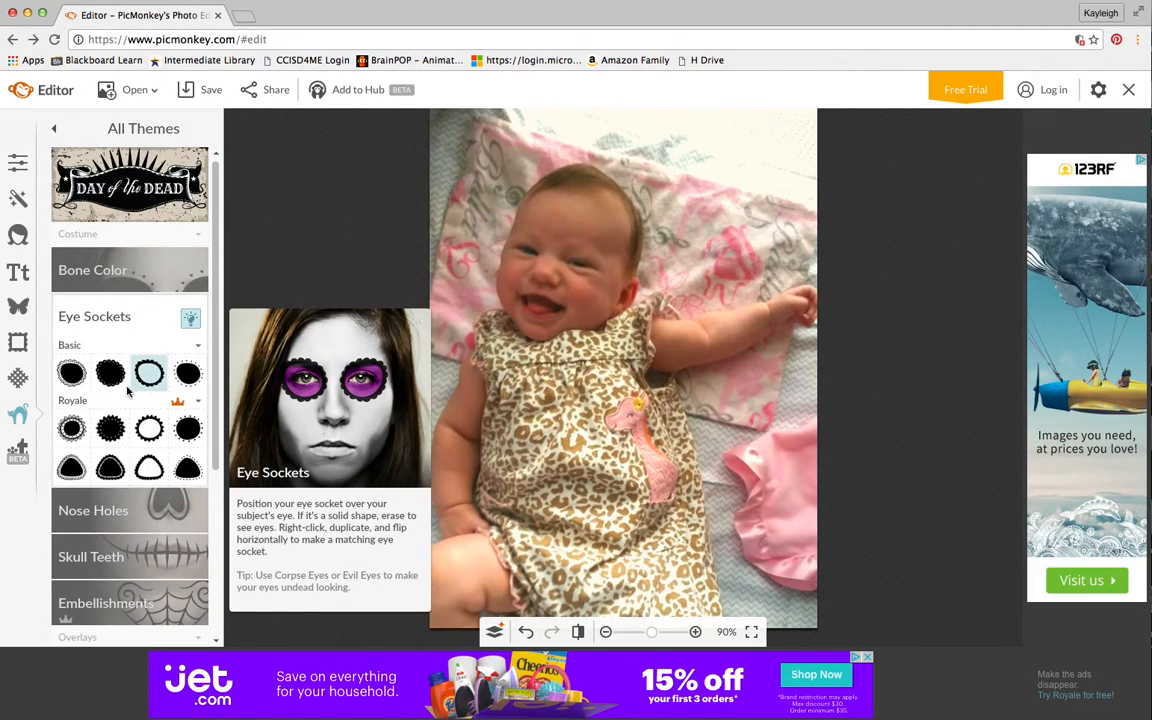
{"action": "left_click_drag", "start_coordinate": [71, 373], "coordinate": [535, 264]}
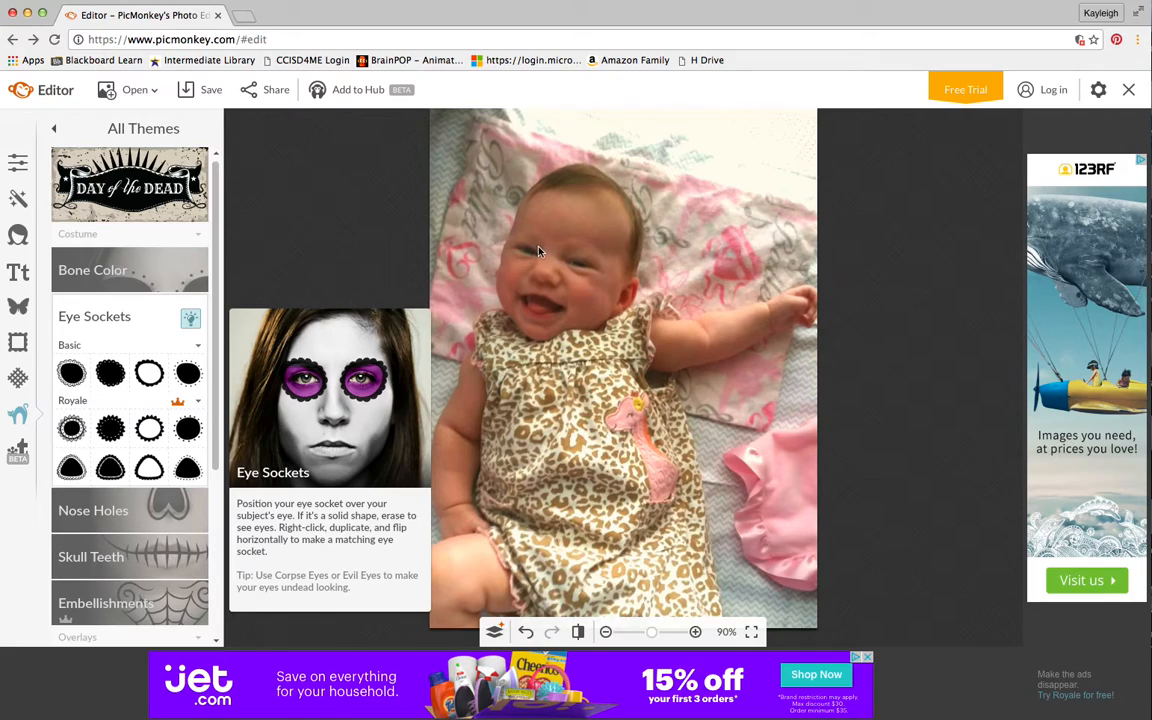
{"action": "left_click", "coordinate": [71, 373]}
{"action": "left_click_drag", "start_coordinate": [633, 368], "coordinate": [522, 251]}
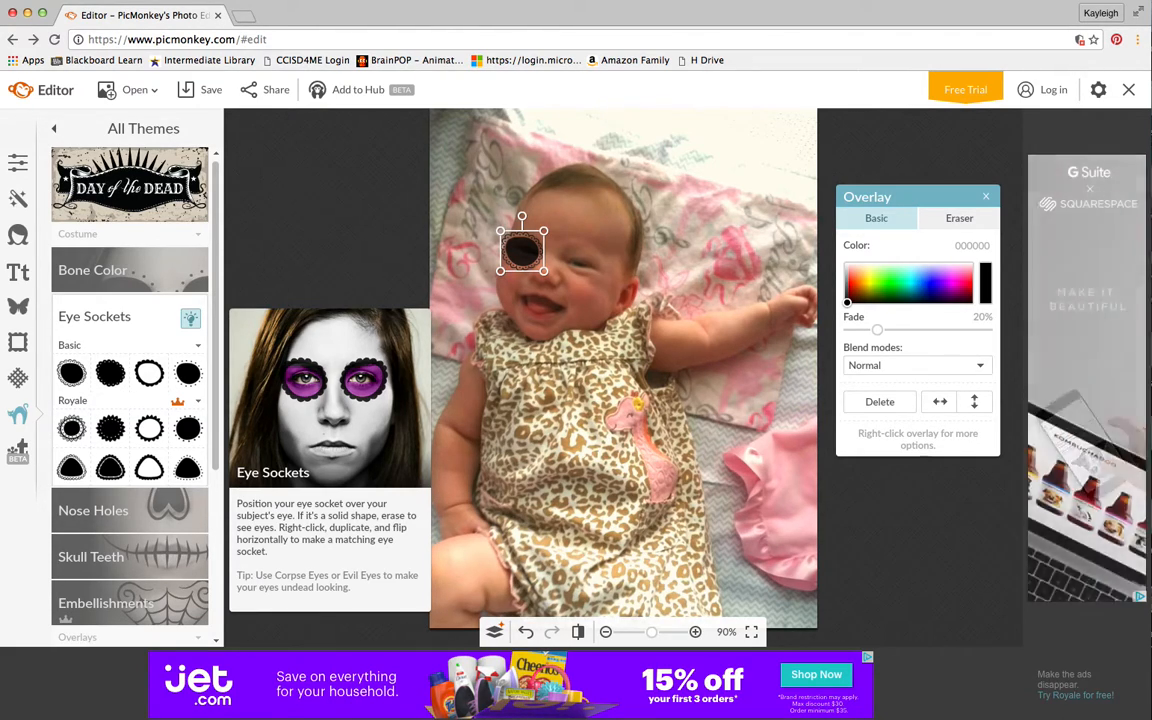
{"action": "left_click_drag", "start_coordinate": [520, 252], "coordinate": [485, 228]}
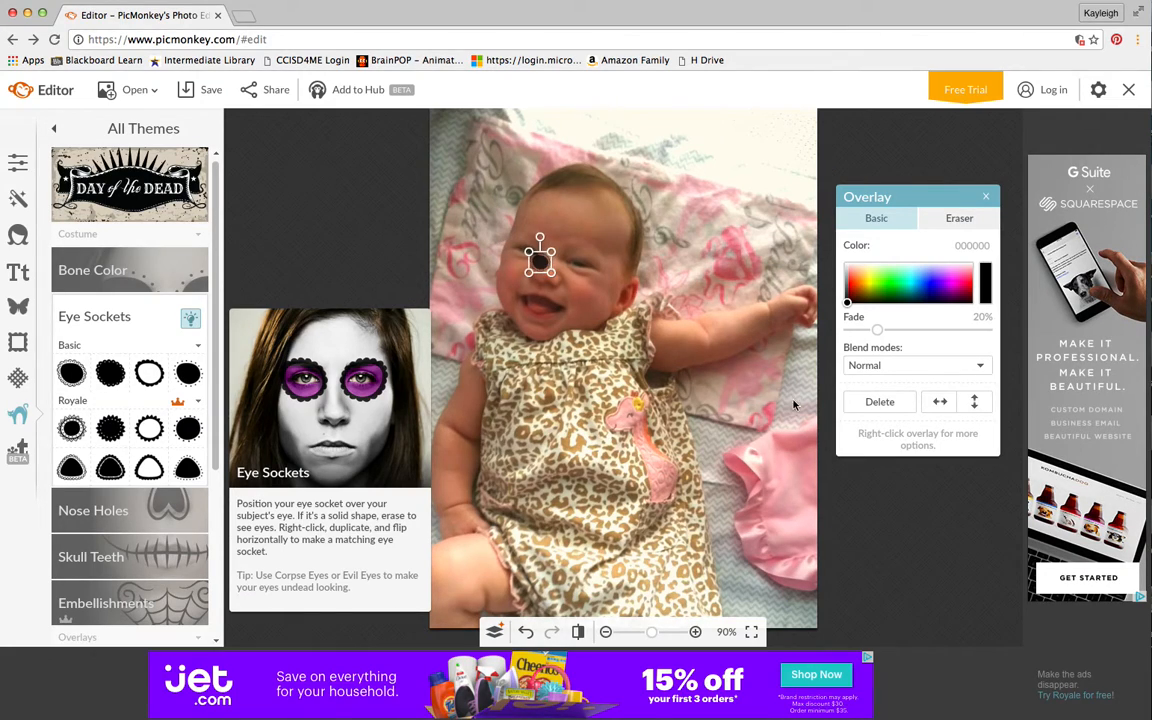
{"action": "left_click", "coordinate": [856, 400]}
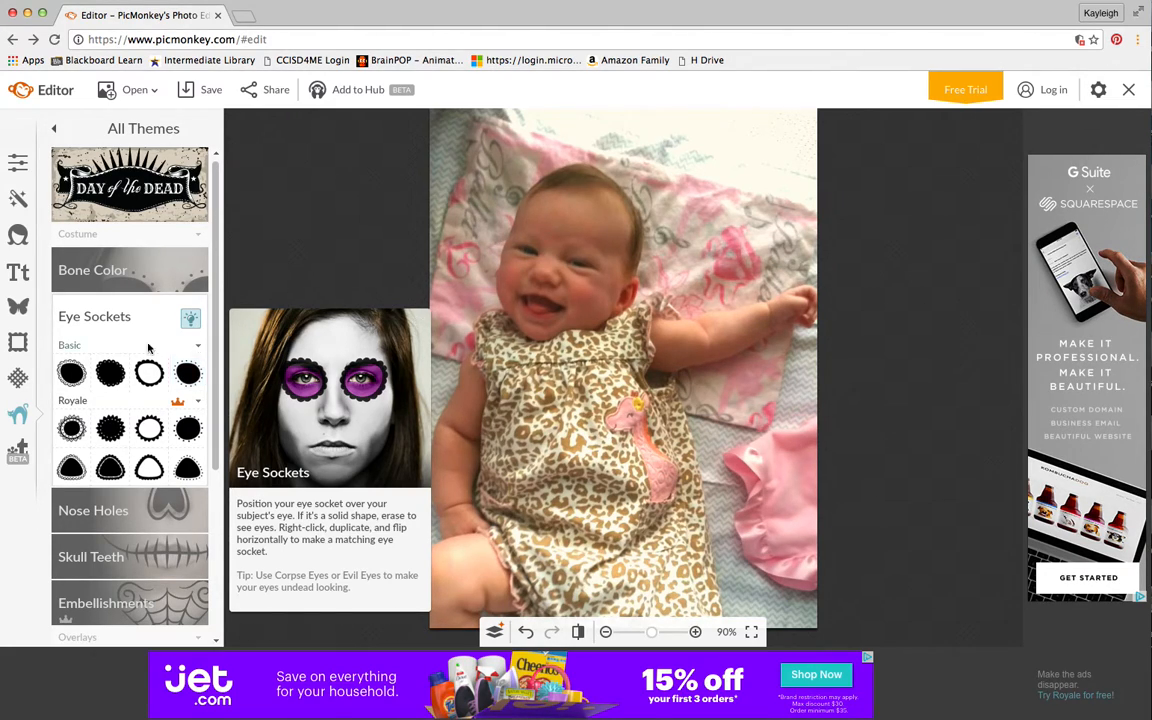
Try opening the design templates, and go back to the photo without discarding its unsaved changes.
{"action": "left_click", "coordinate": [27, 456]}
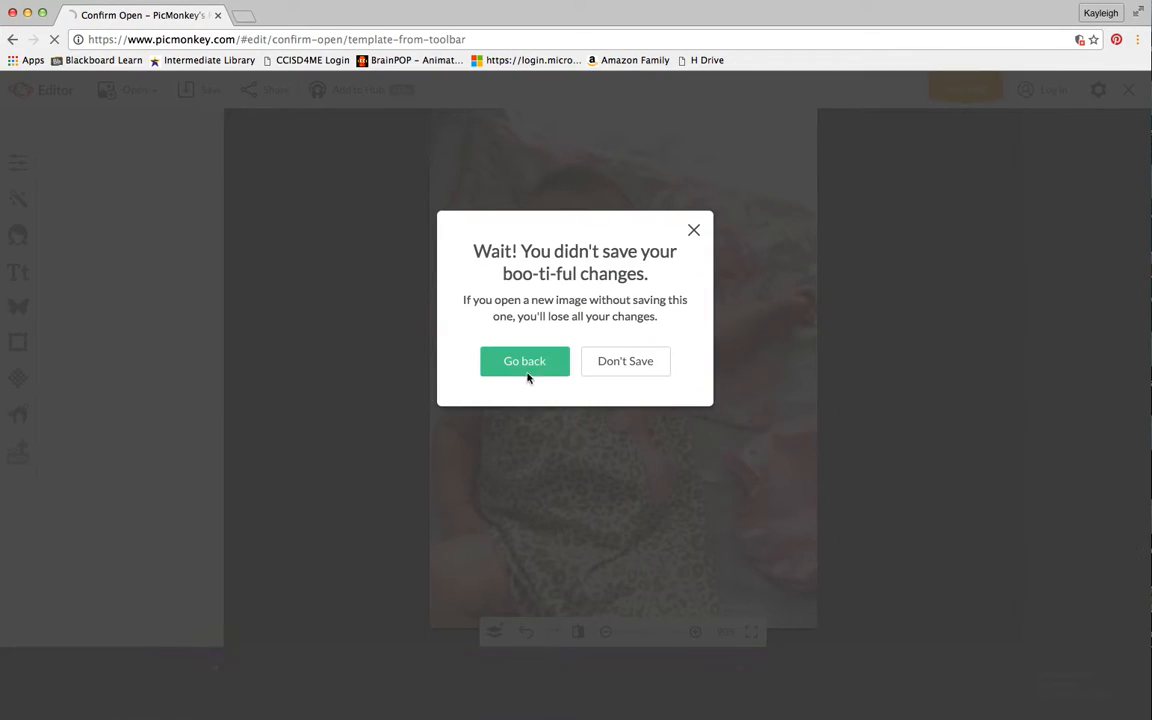
{"action": "left_click", "coordinate": [543, 365]}
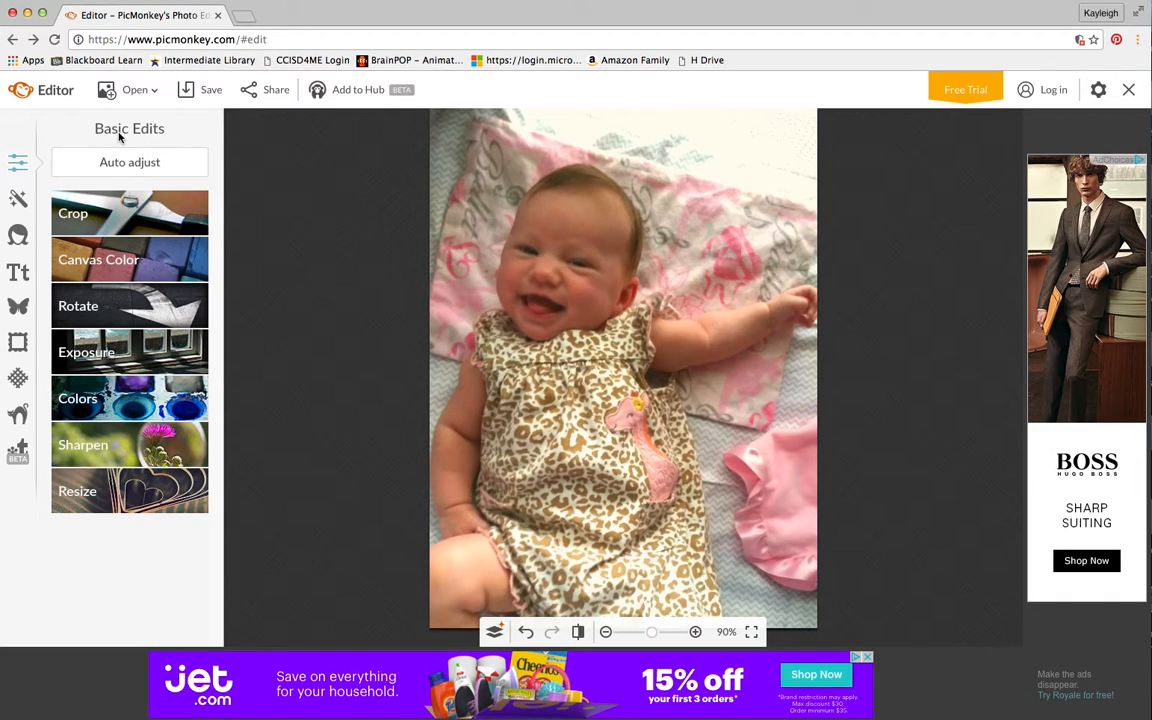
Open the save options for the edited photo and choose the Pierce quality.
{"action": "left_click", "coordinate": [192, 91]}
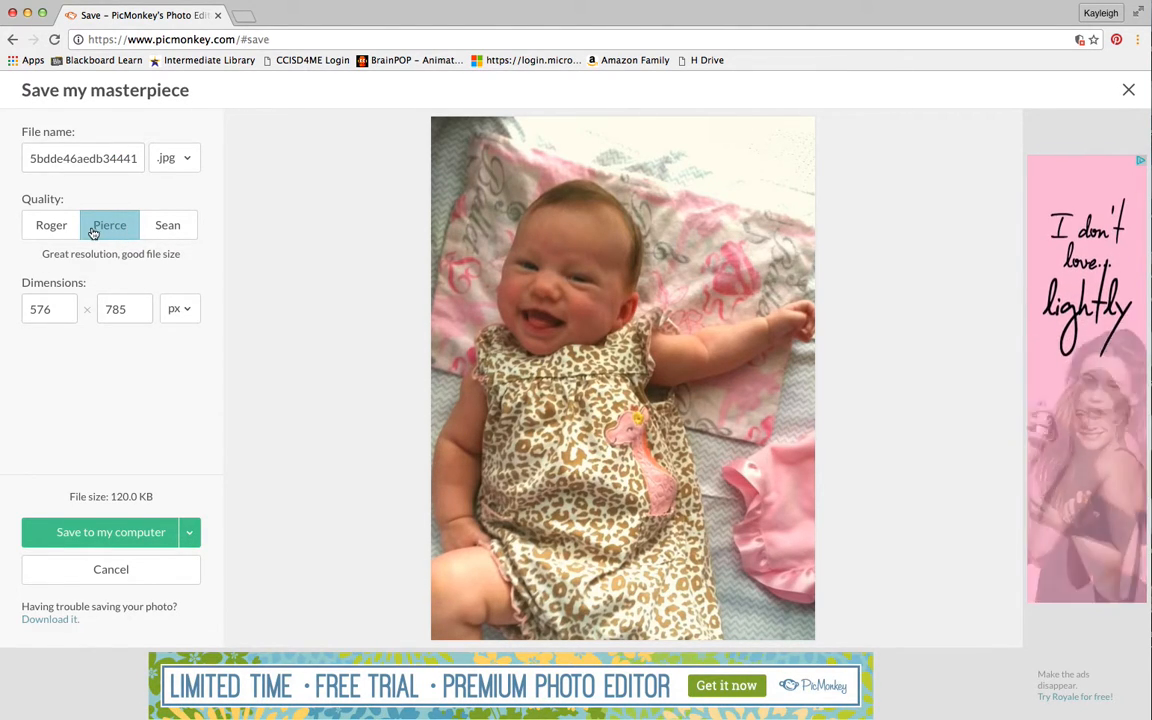
{"action": "left_click", "coordinate": [58, 228]}
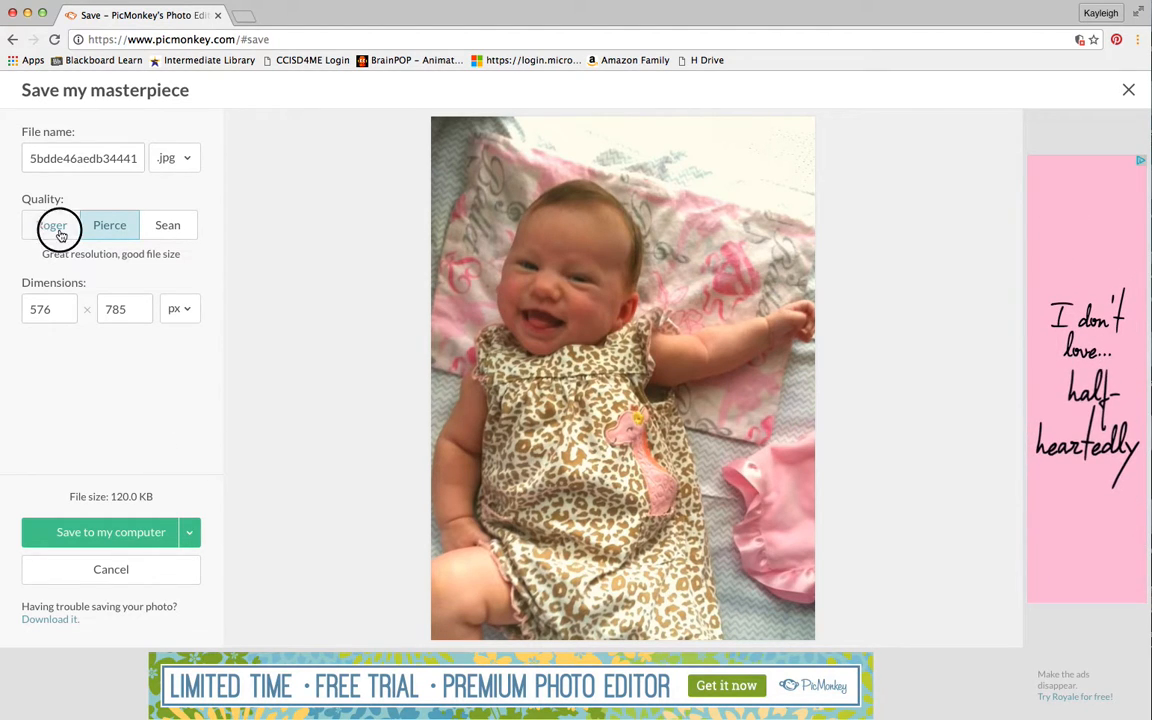
{"action": "left_click", "coordinate": [115, 227]}
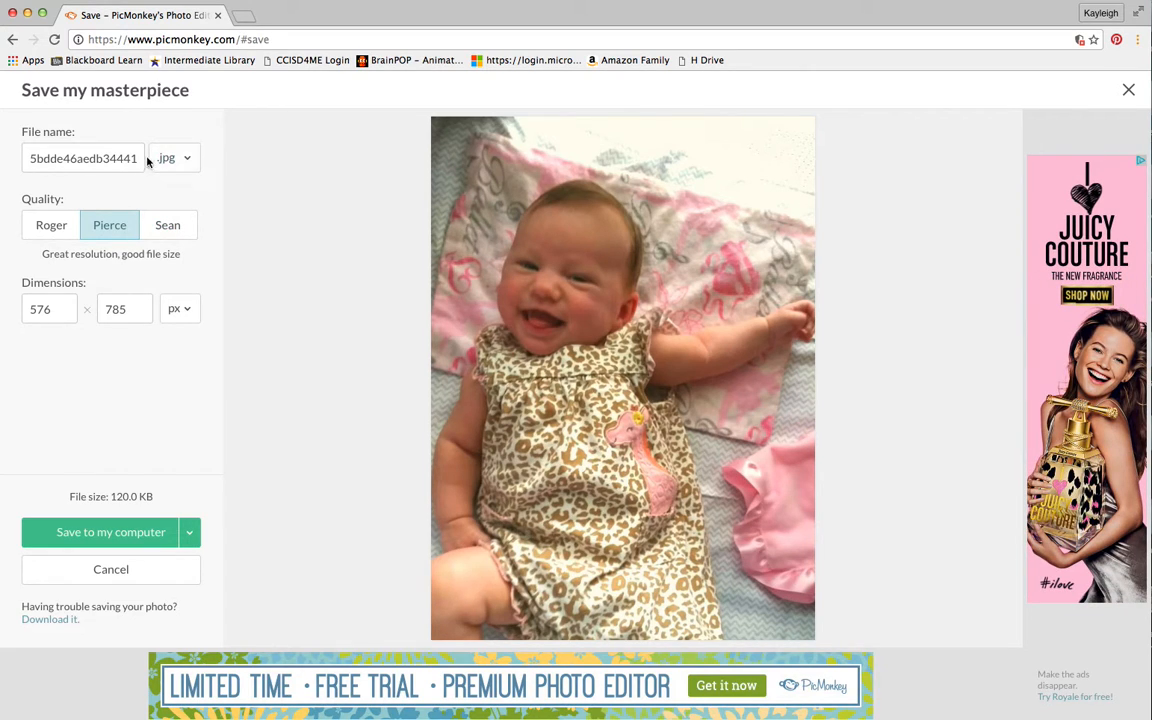
Rename the file with the baby's first name followed by "Giraffe Final" and save it to the computer as a JPEG image.
{"action": "left_click_drag", "start_coordinate": [143, 158], "coordinate": [59, 157]}
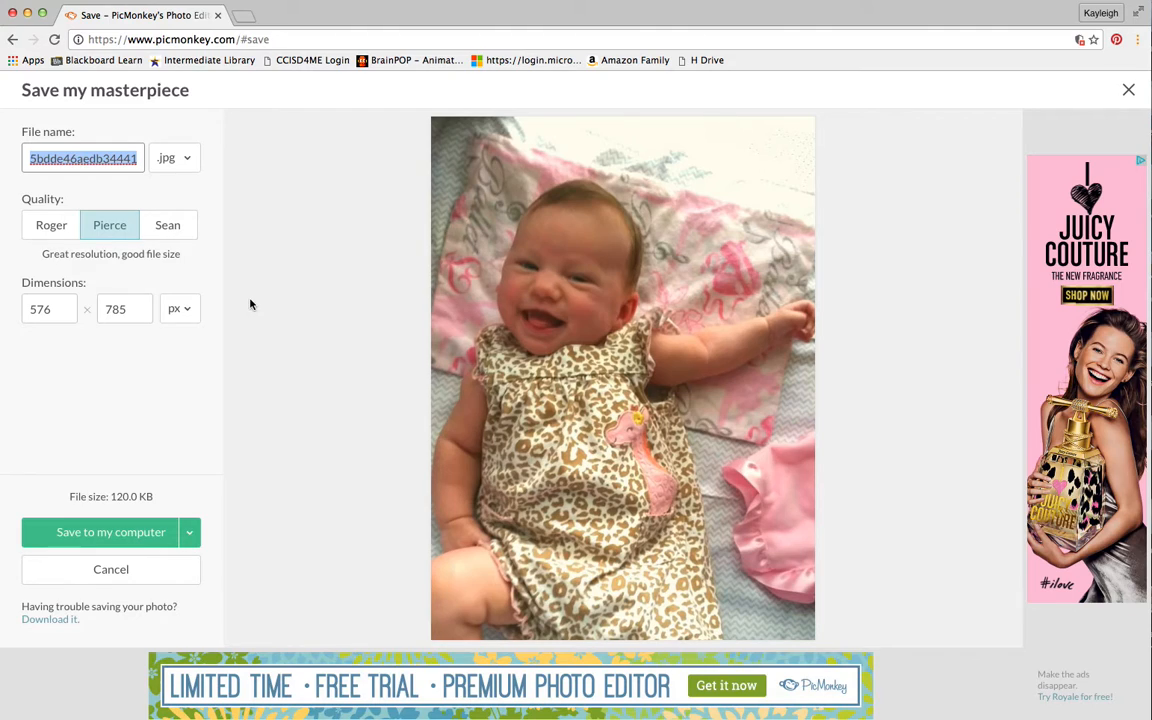
{"action": "type", "text": "Allb87e89a51d0be"}
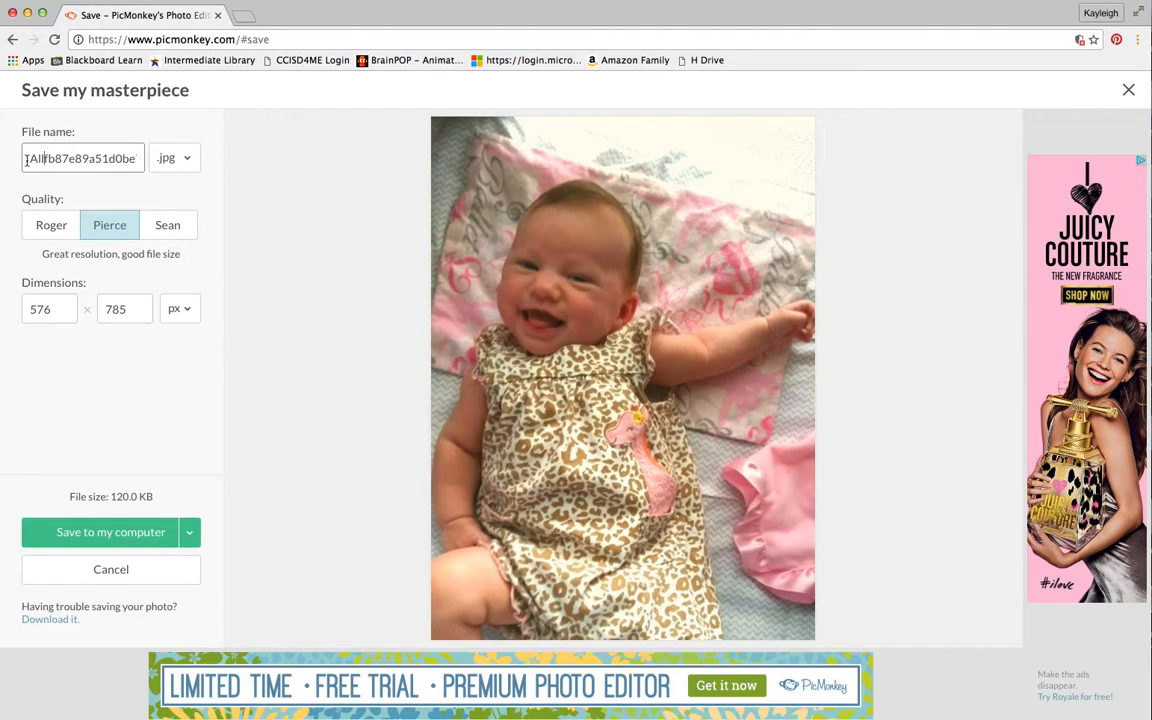
{"action": "left_click_drag", "start_coordinate": [27, 160], "coordinate": [274, 177]}
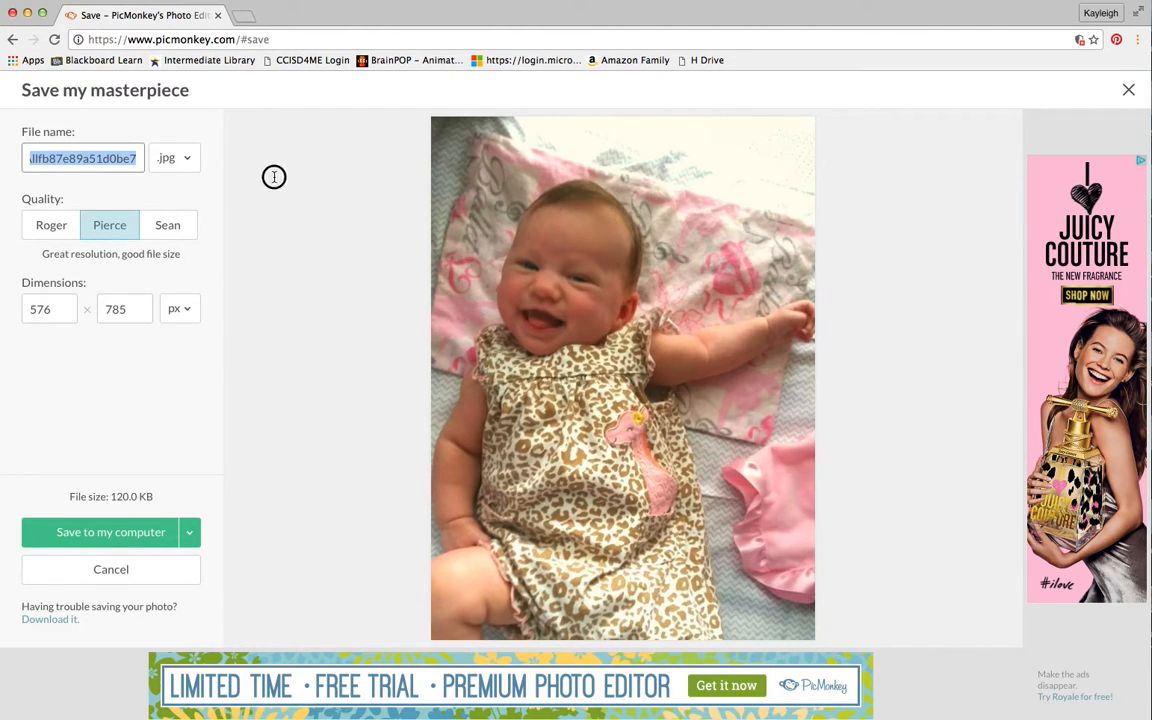
{"action": "key", "text": "BackSpace"}
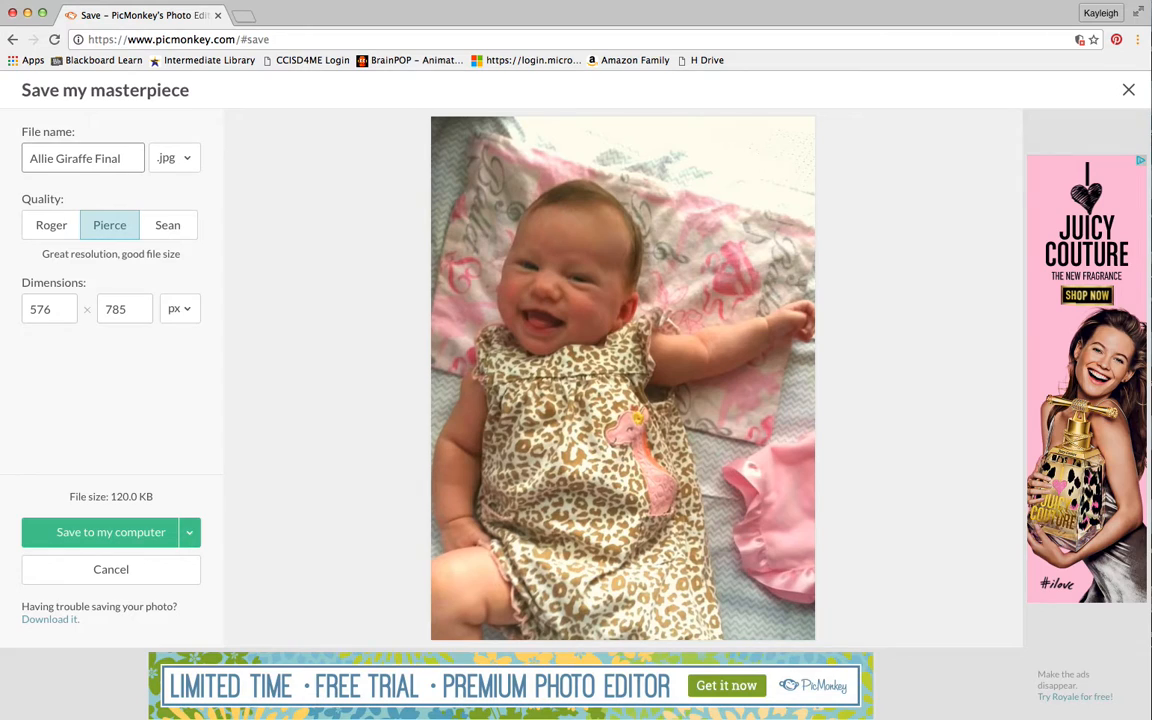
{"action": "left_click", "coordinate": [125, 538]}
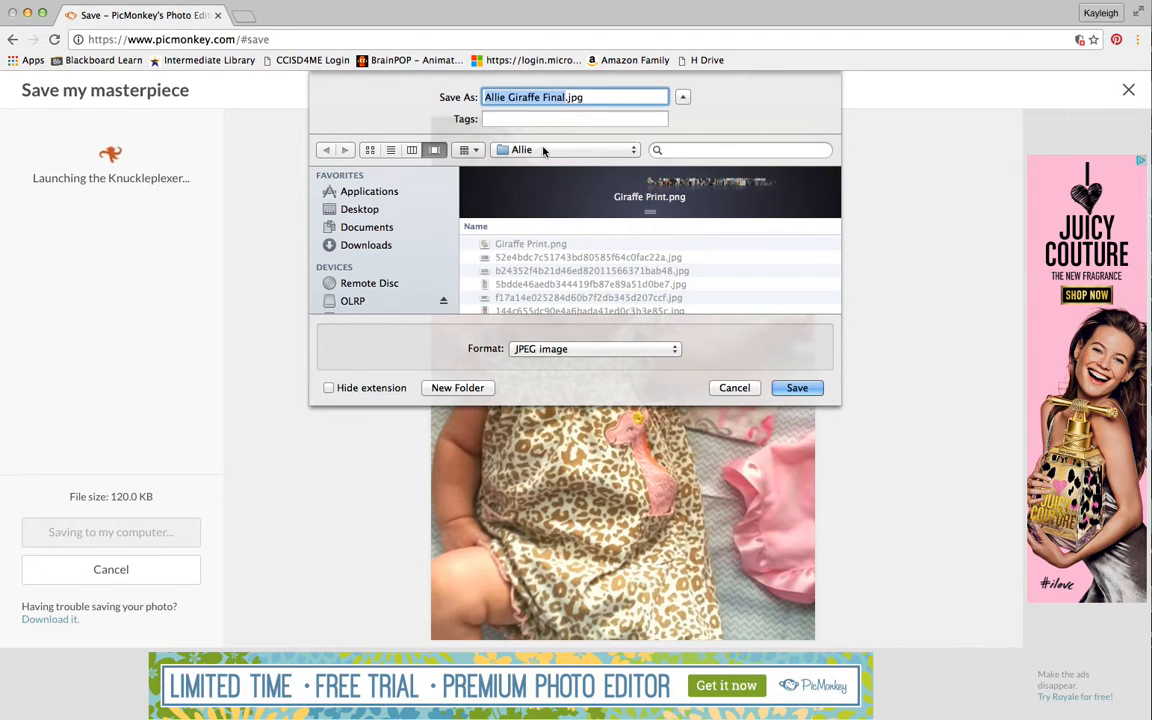
{"action": "left_click", "coordinate": [798, 389]}
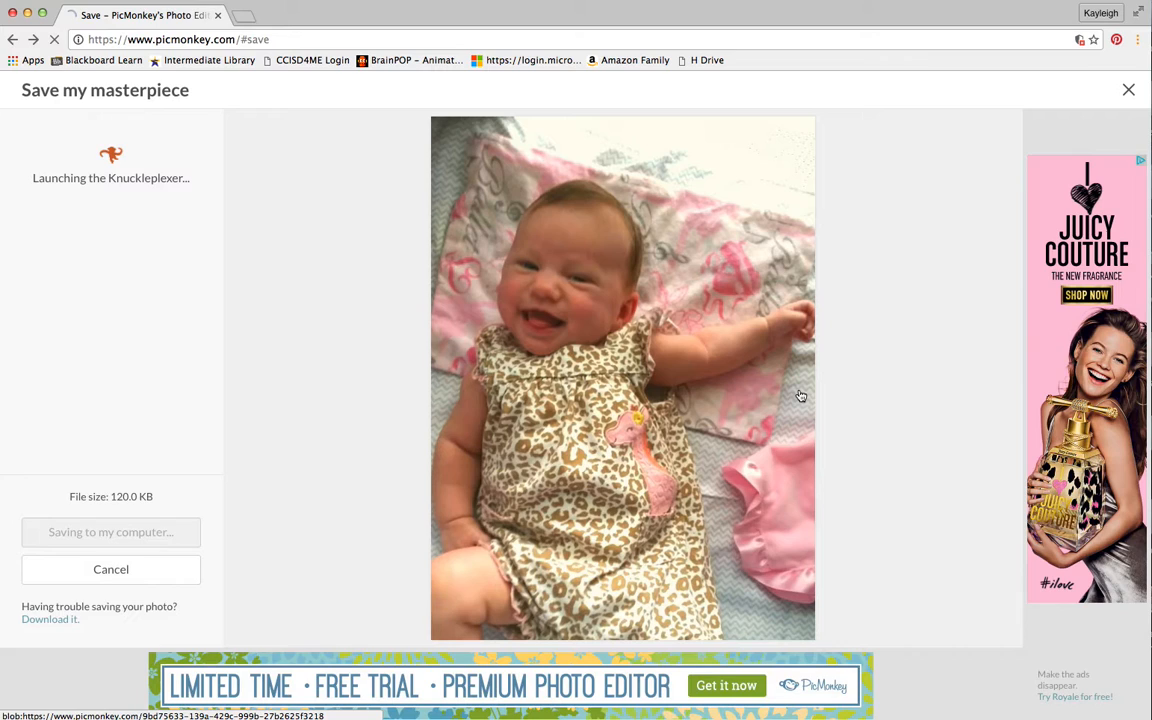